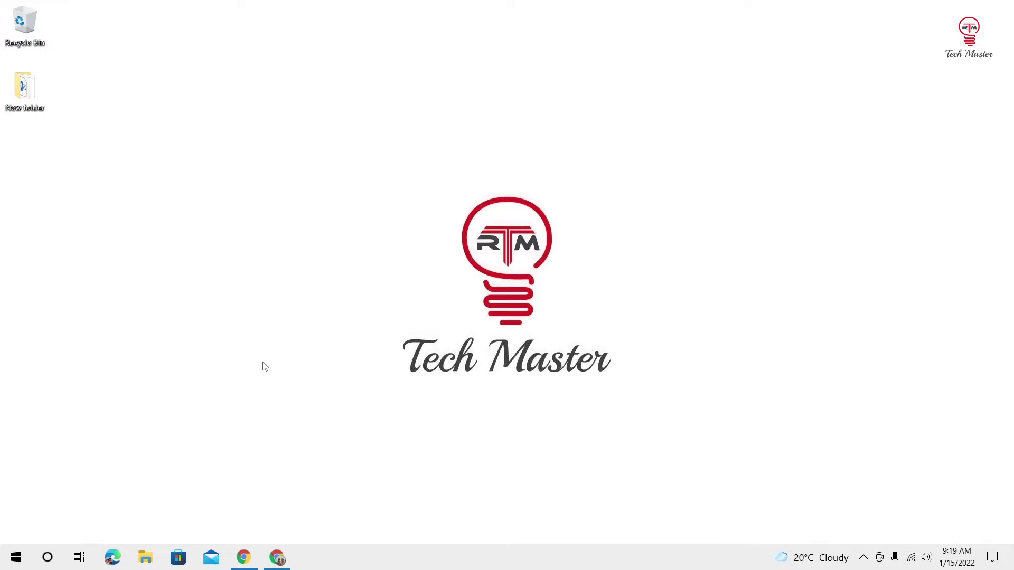
Step: Save the letterhead preview image from Google Images to the Desktop as a JPEG
{"action": "left_click", "coordinate": [278, 558]}
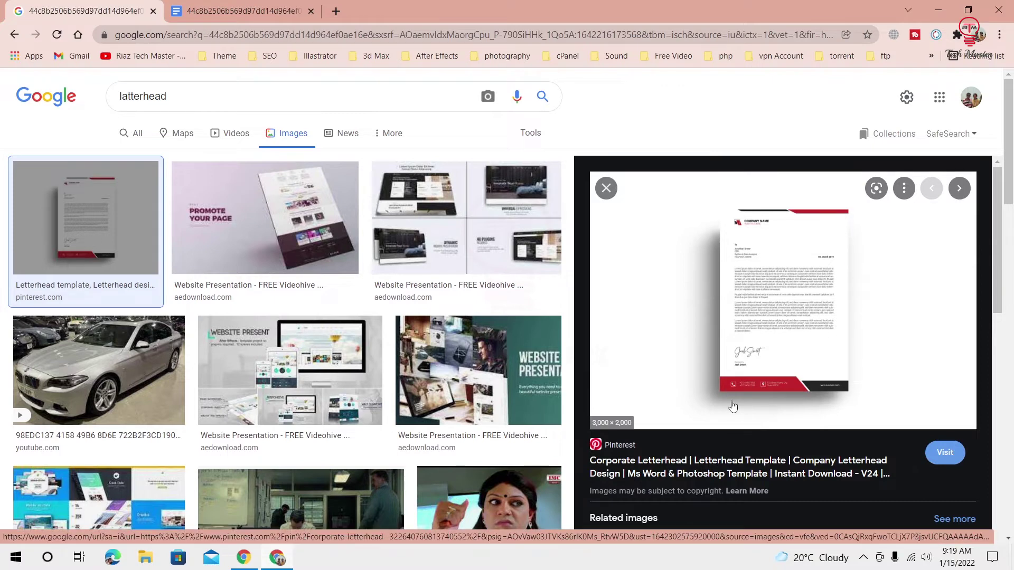
{"action": "right_click", "coordinate": [694, 298]}
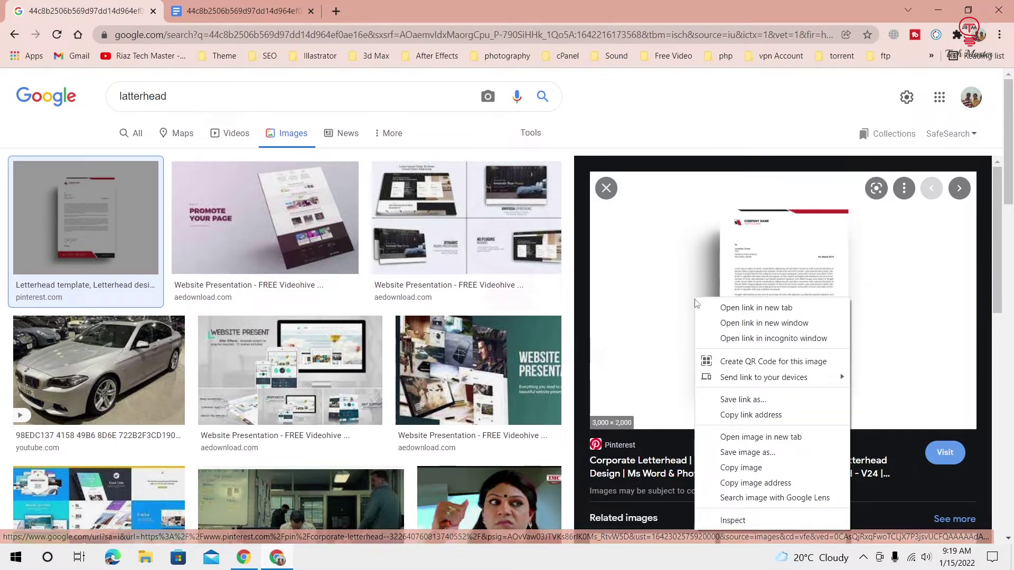
{"action": "left_click", "coordinate": [740, 454]}
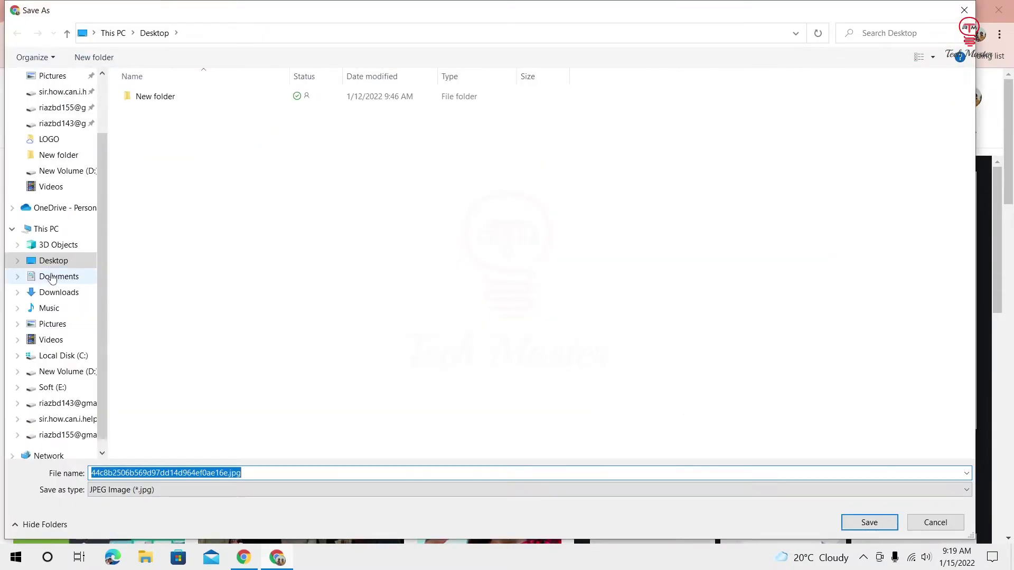
{"action": "left_click", "coordinate": [53, 260]}
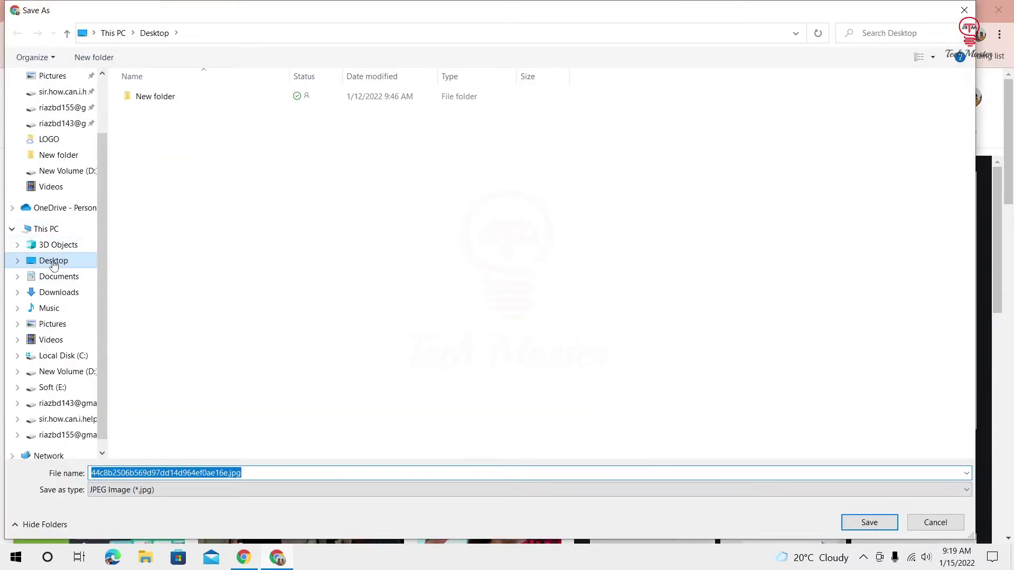
{"action": "left_click", "coordinate": [863, 523]}
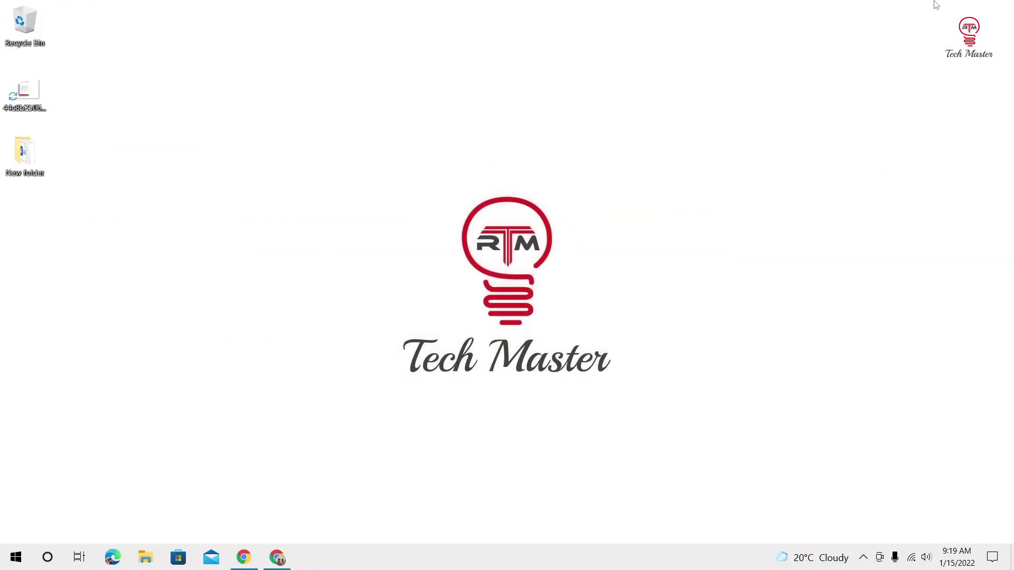
Step: Launch Word from the Start menu and create a blank document
{"action": "left_click", "coordinate": [16, 558]}
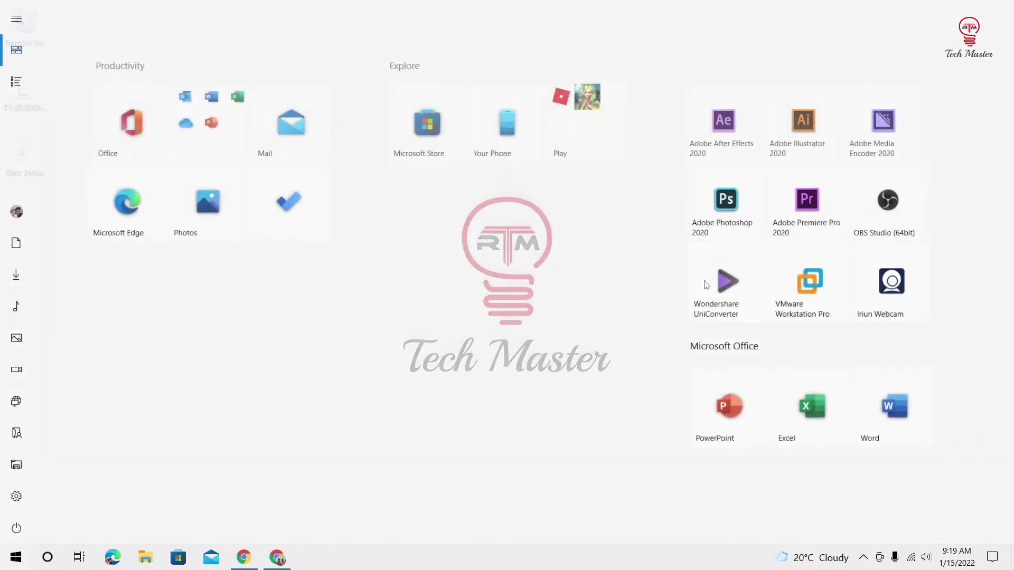
{"action": "left_click", "coordinate": [879, 422]}
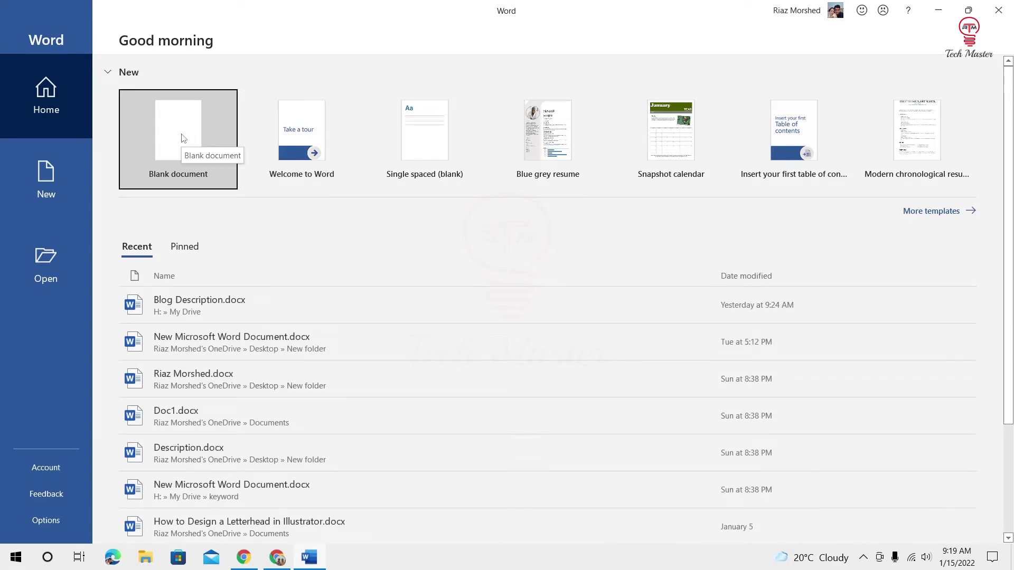
{"action": "left_click", "coordinate": [179, 145]}
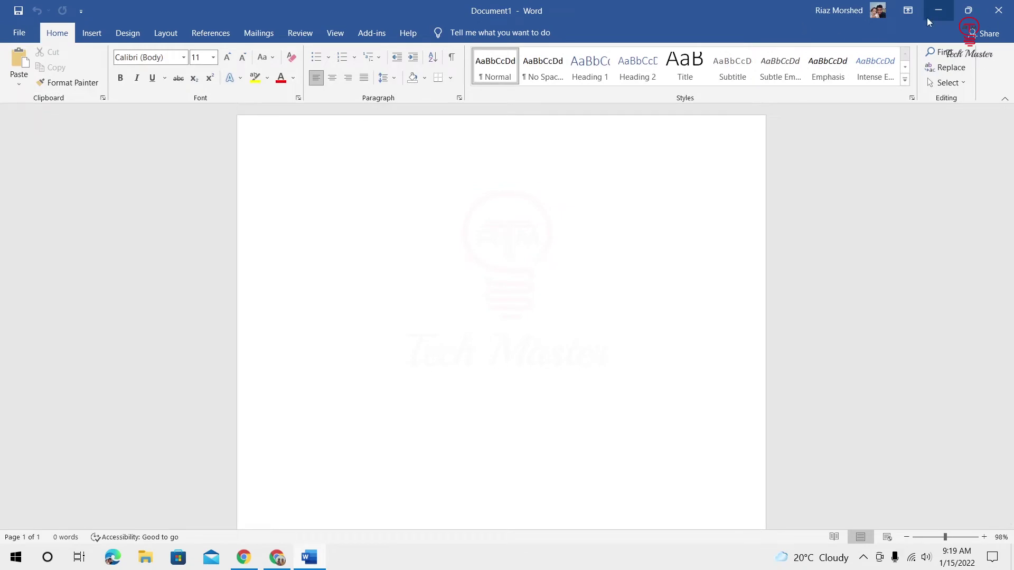
Step: Drag the saved letterhead image from the desktop onto the middle of the Word page
{"action": "left_click", "coordinate": [935, 12]}
{"action": "left_click_drag", "start_coordinate": [26, 94], "coordinate": [316, 566]}
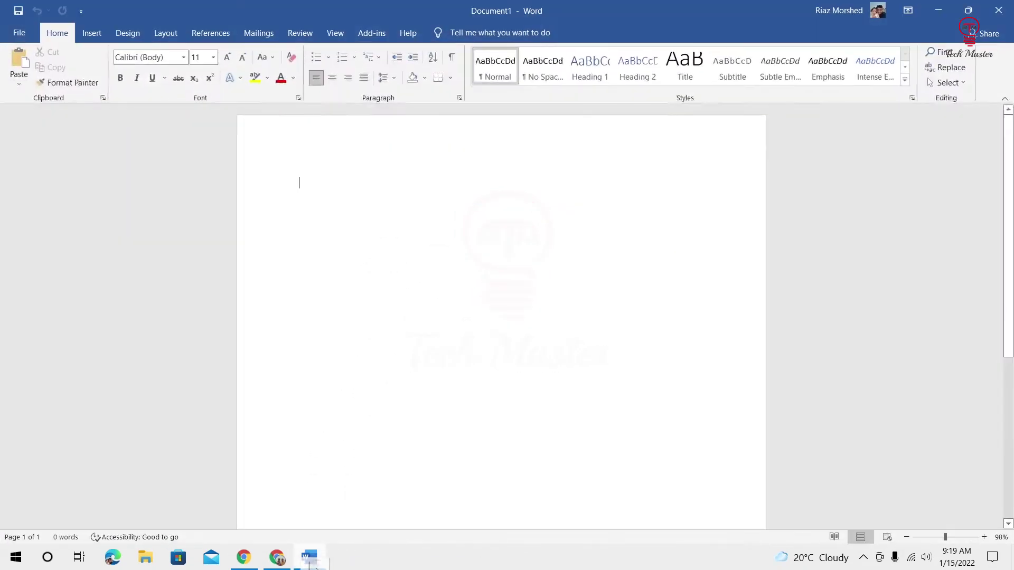
{"action": "left_click_drag", "start_coordinate": [316, 566], "coordinate": [484, 368]}
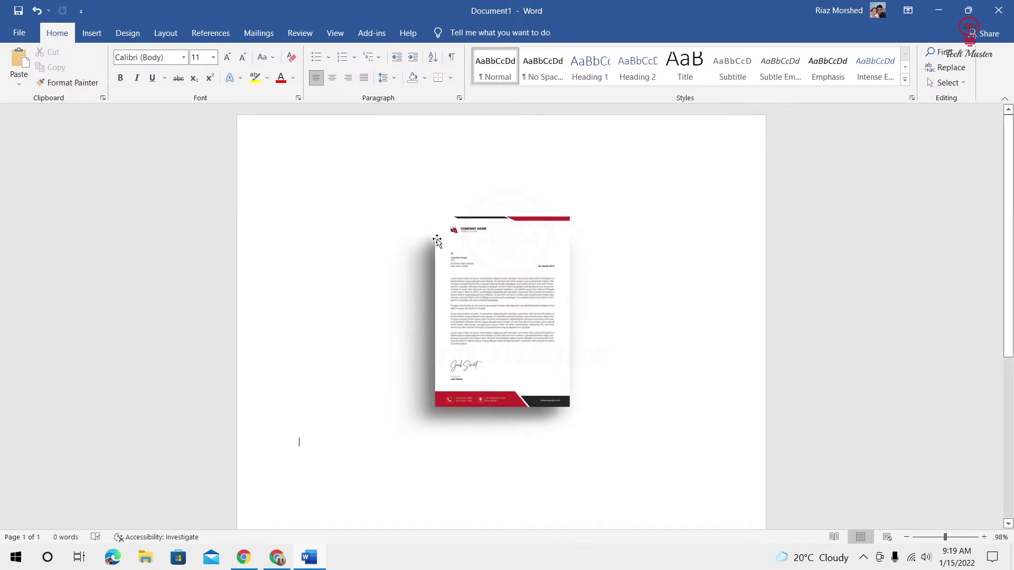
Step: Enter header editing at the top of the page and pick the Rectangle shape from Insert > Shapes
{"action": "double_click", "coordinate": [492, 133]}
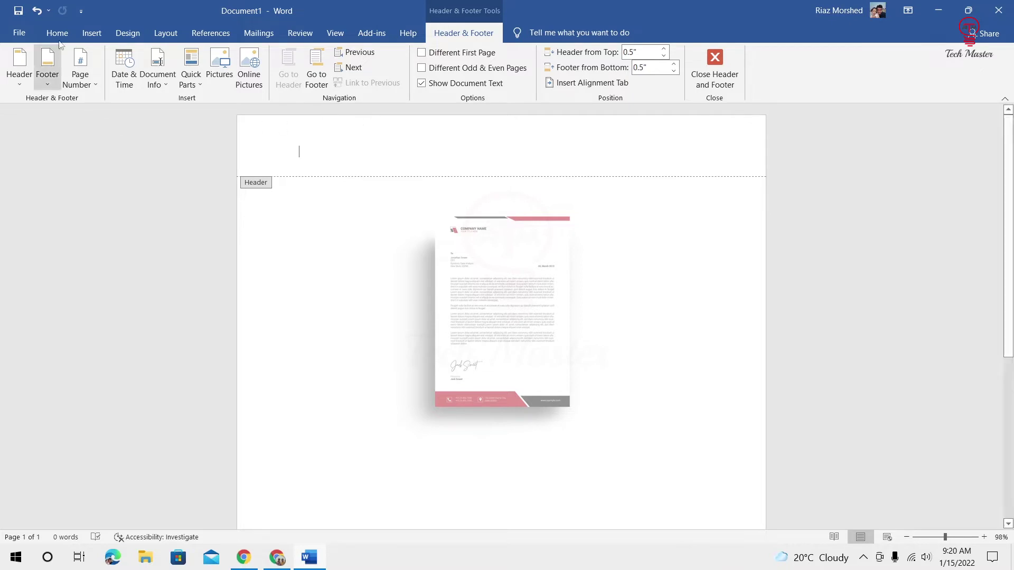
{"action": "left_click", "coordinate": [92, 34]}
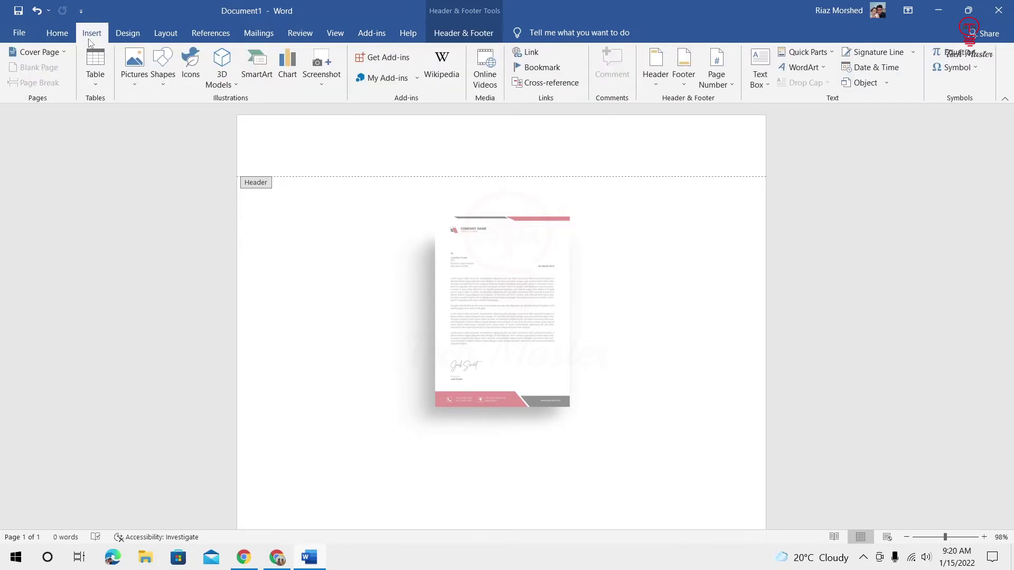
{"action": "left_click", "coordinate": [165, 78]}
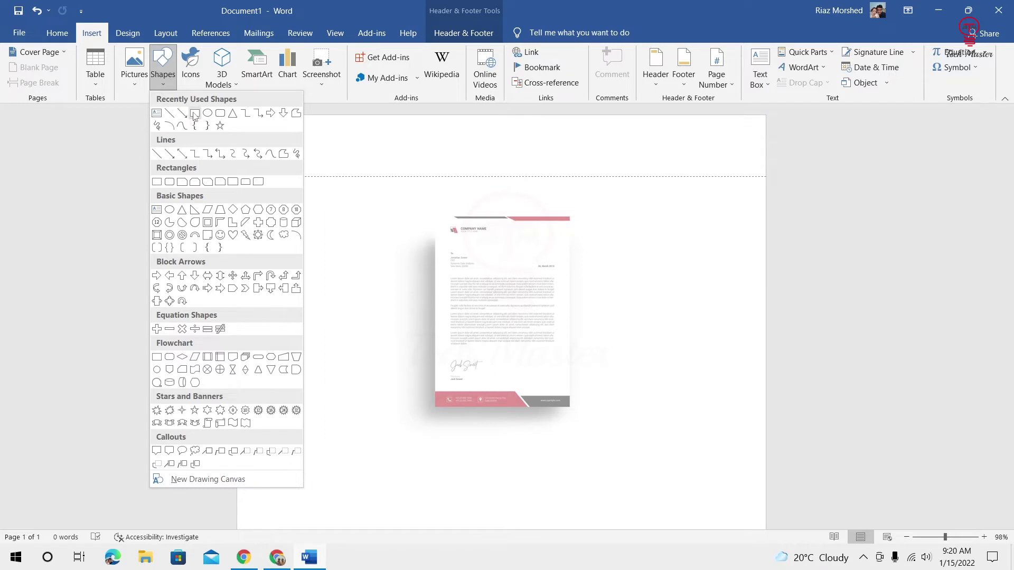
{"action": "left_click", "coordinate": [195, 114]}
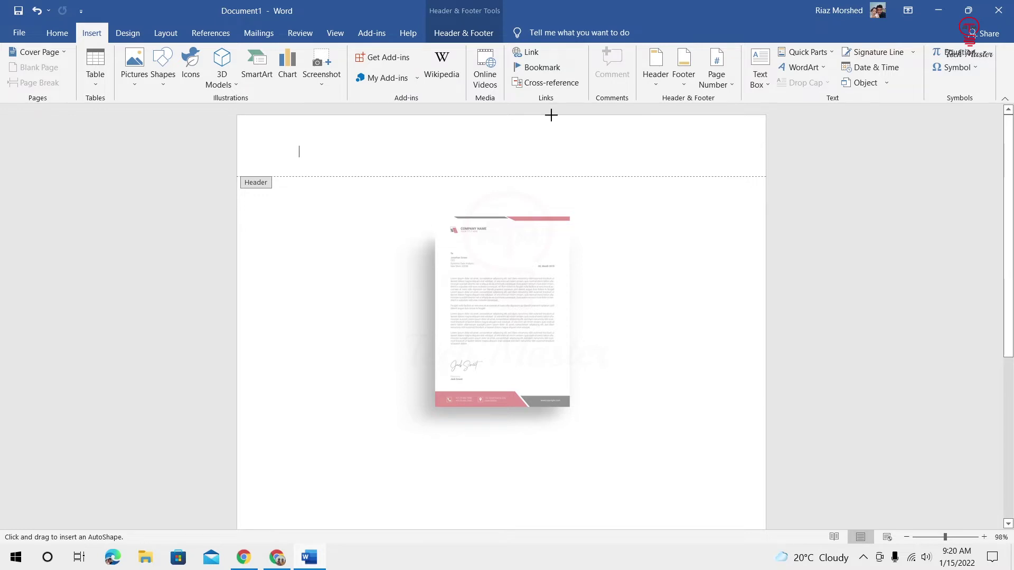
Step: Draw a rectangle along the header's top-right edge, filled dark red with no outline
{"action": "left_click_drag", "start_coordinate": [551, 115], "coordinate": [765, 139]}
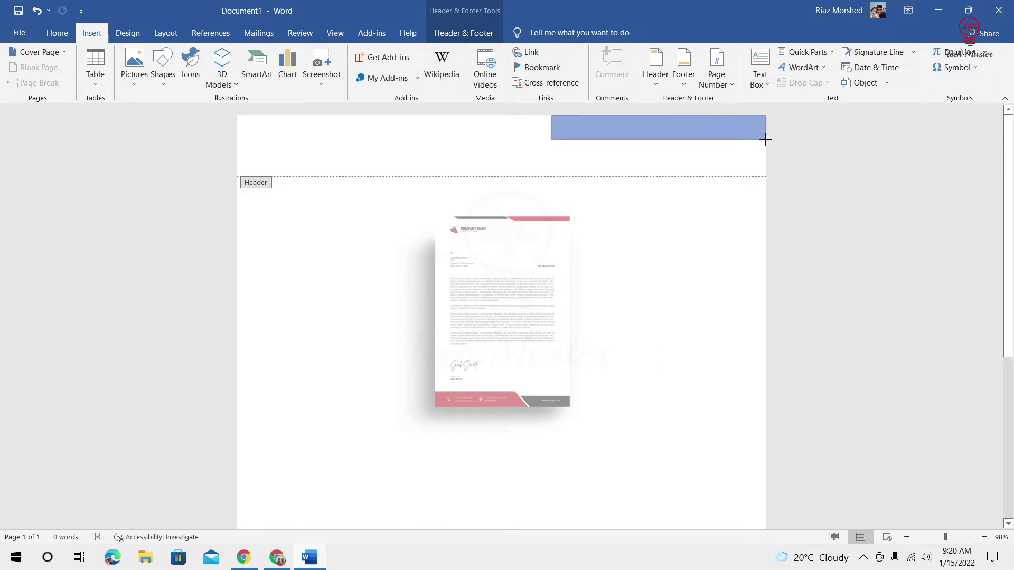
{"action": "left_click_drag", "start_coordinate": [766, 139], "coordinate": [766, 139]}
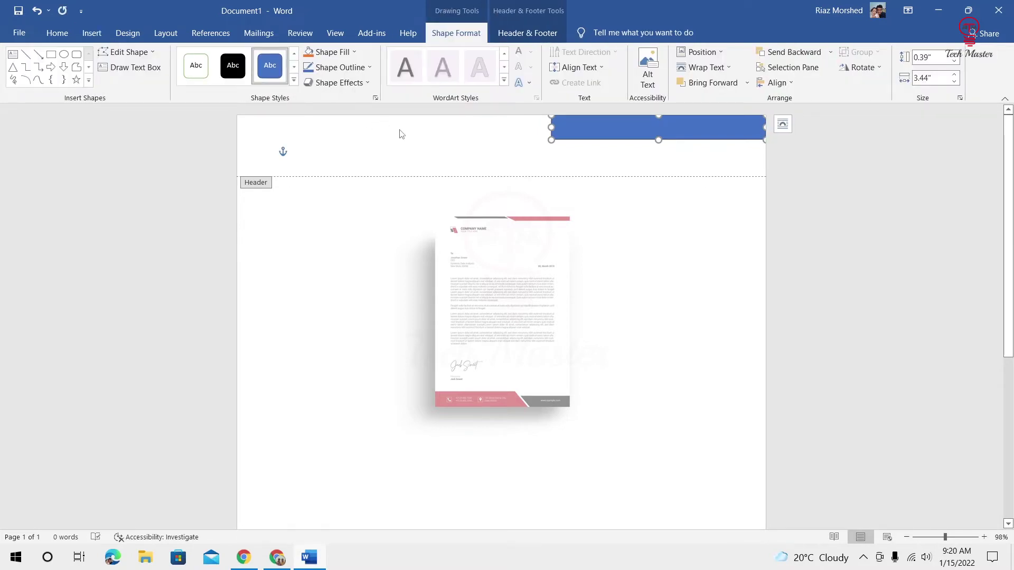
{"action": "left_click", "coordinate": [355, 51]}
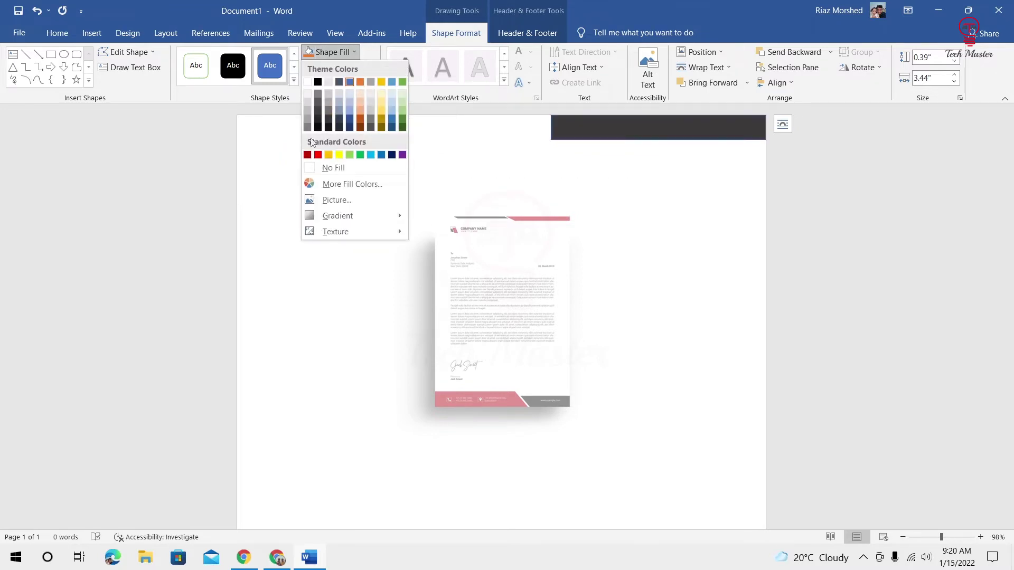
{"action": "left_click", "coordinate": [307, 154]}
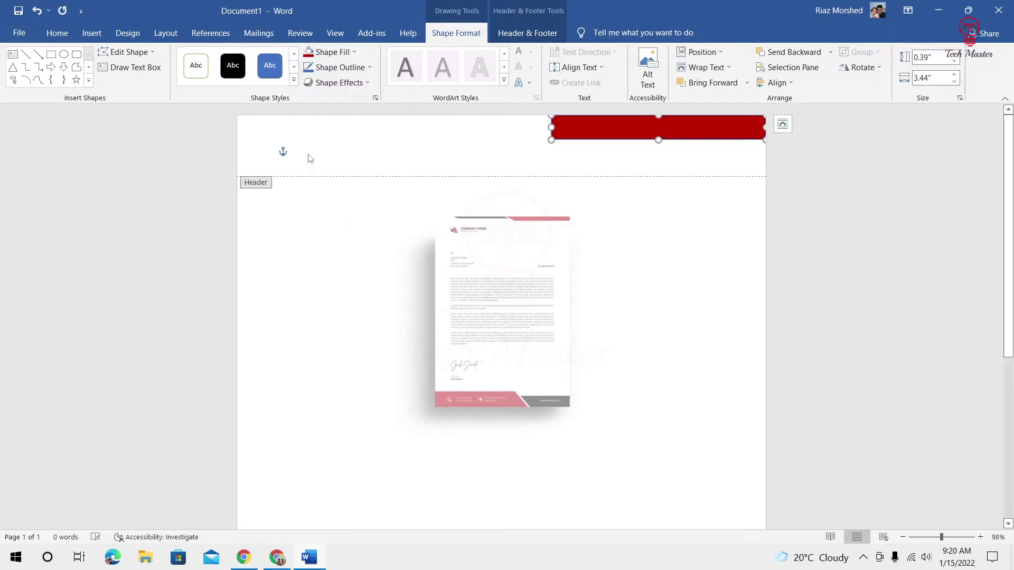
{"action": "left_click", "coordinate": [369, 68]}
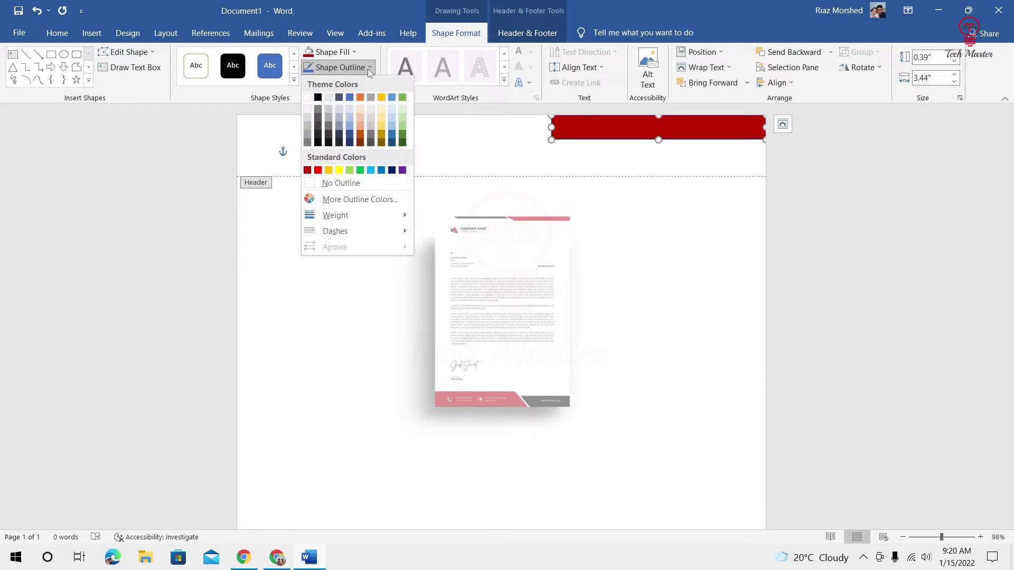
{"action": "left_click", "coordinate": [352, 185]}
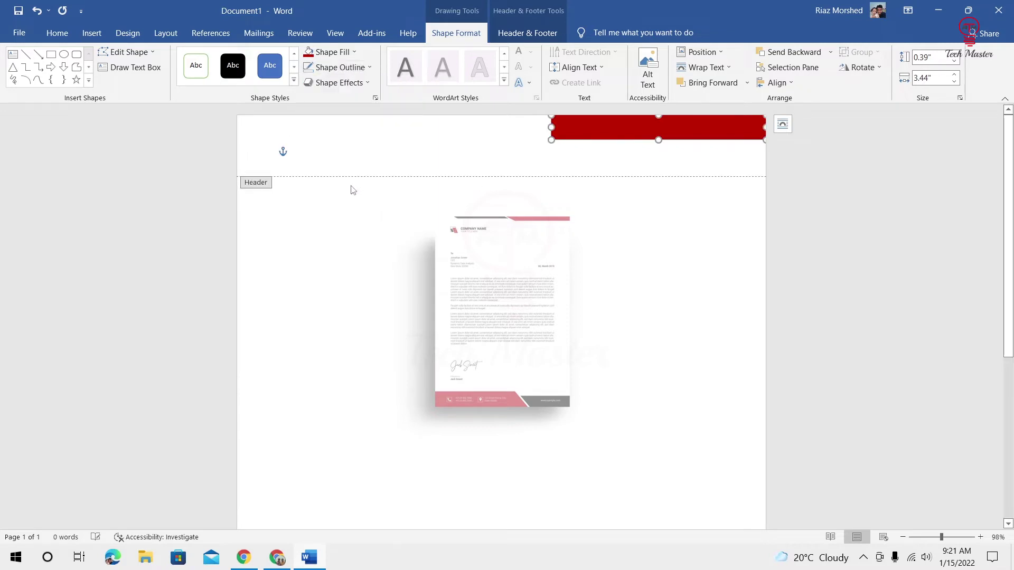
Step: Widen the red bar leftward to 3.74 inches and reselect it
{"action": "left_click", "coordinate": [616, 162]}
{"action": "left_click", "coordinate": [590, 128]}
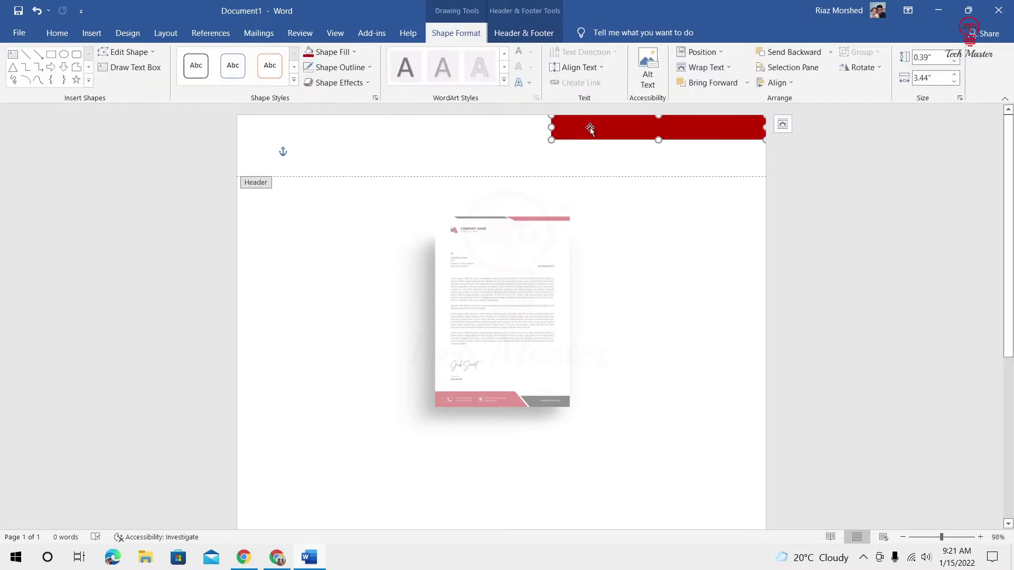
{"action": "left_click_drag", "start_coordinate": [551, 127], "coordinate": [533, 127]}
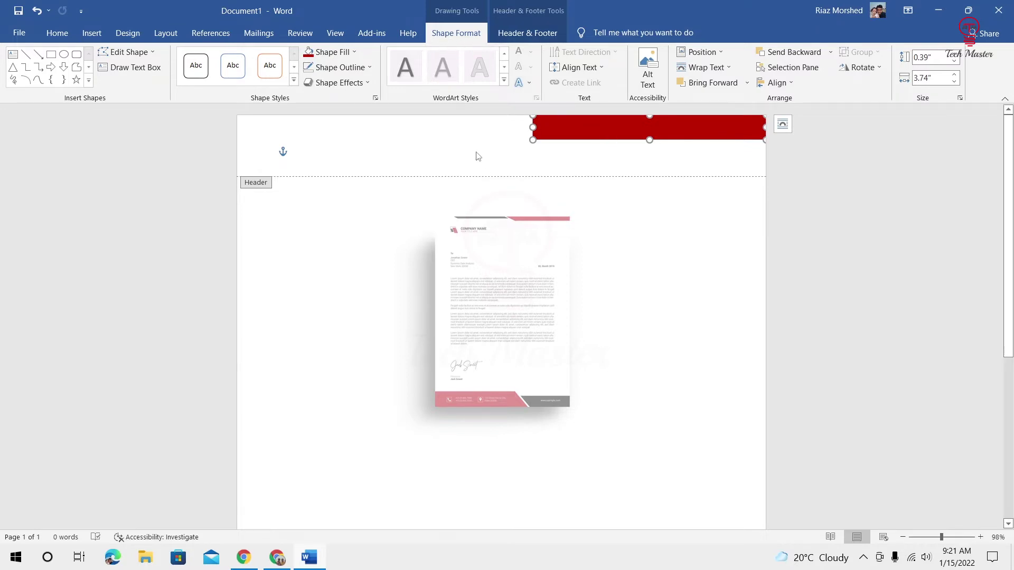
{"action": "left_click", "coordinate": [539, 163]}
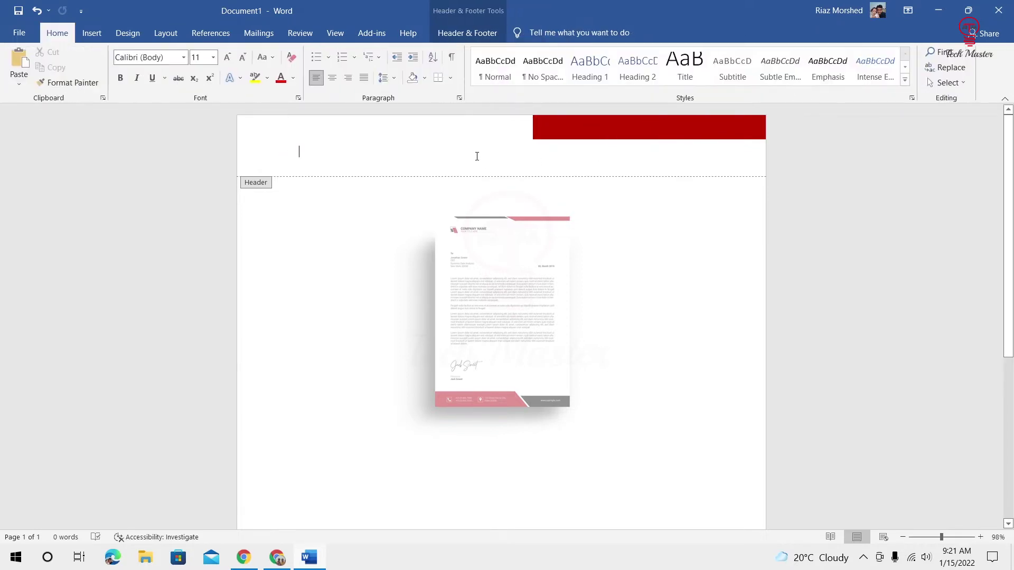
{"action": "left_click", "coordinate": [604, 125]}
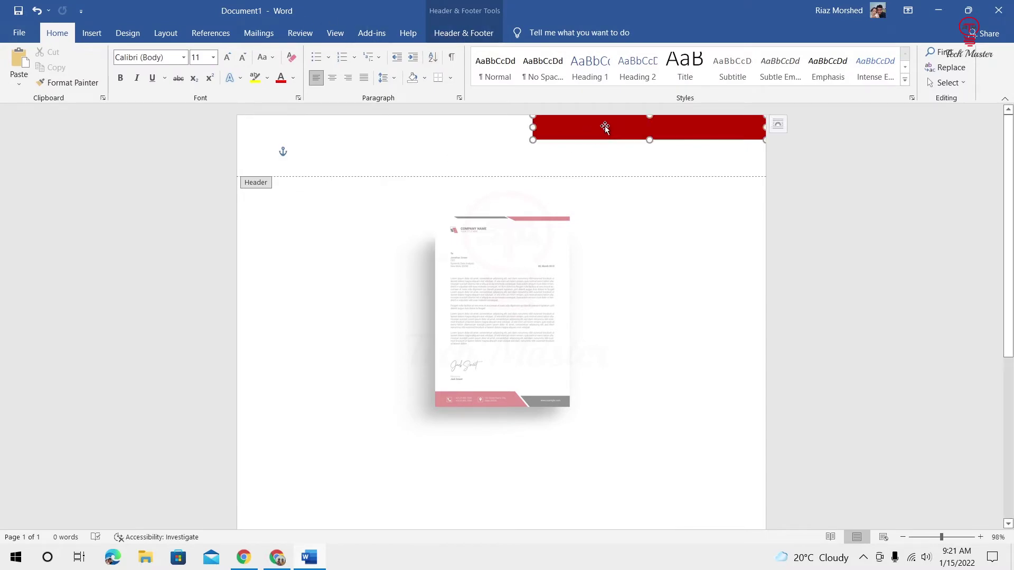
{"action": "left_click", "coordinate": [457, 32]}
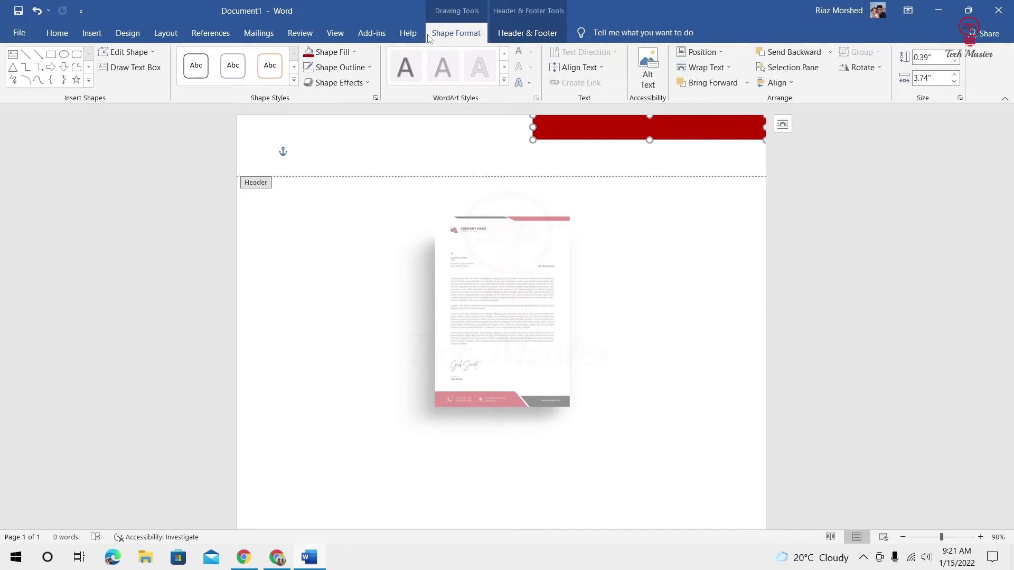
Step: With Edit Points, pull the red bar's bottom-left corner inward to slant its left end
{"action": "left_click", "coordinate": [154, 55]}
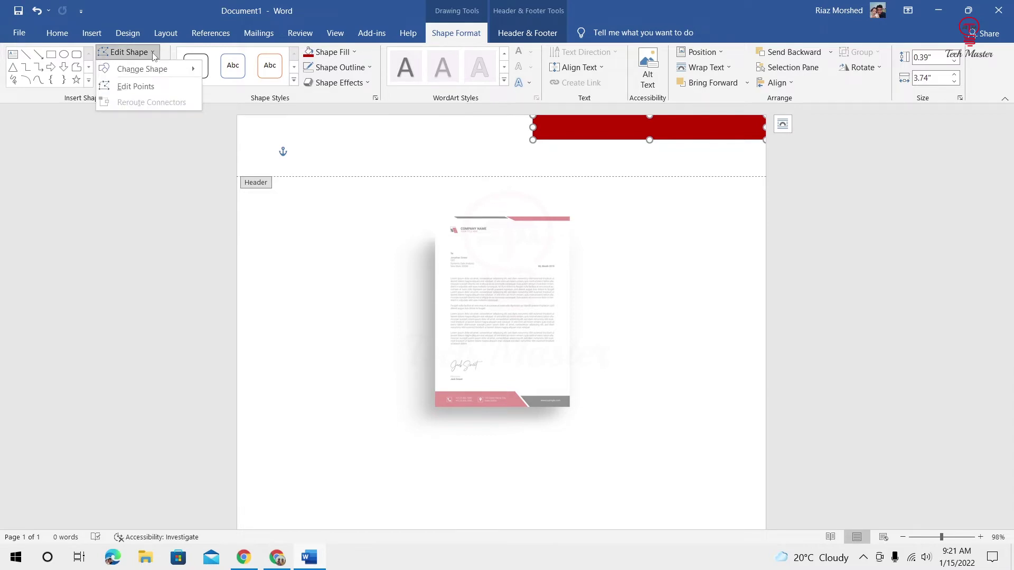
{"action": "left_click", "coordinate": [136, 87]}
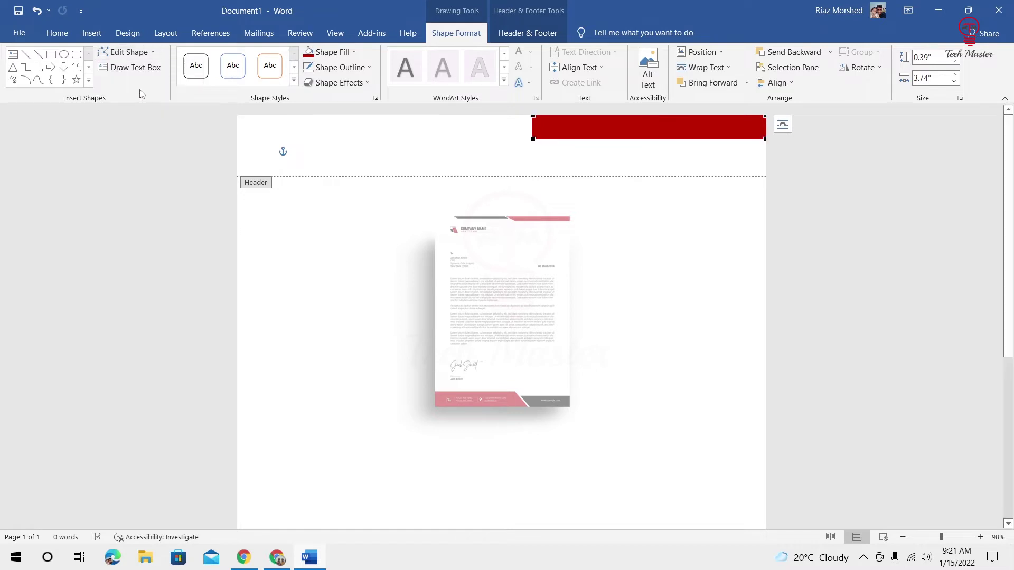
{"action": "left_click", "coordinate": [533, 139]}
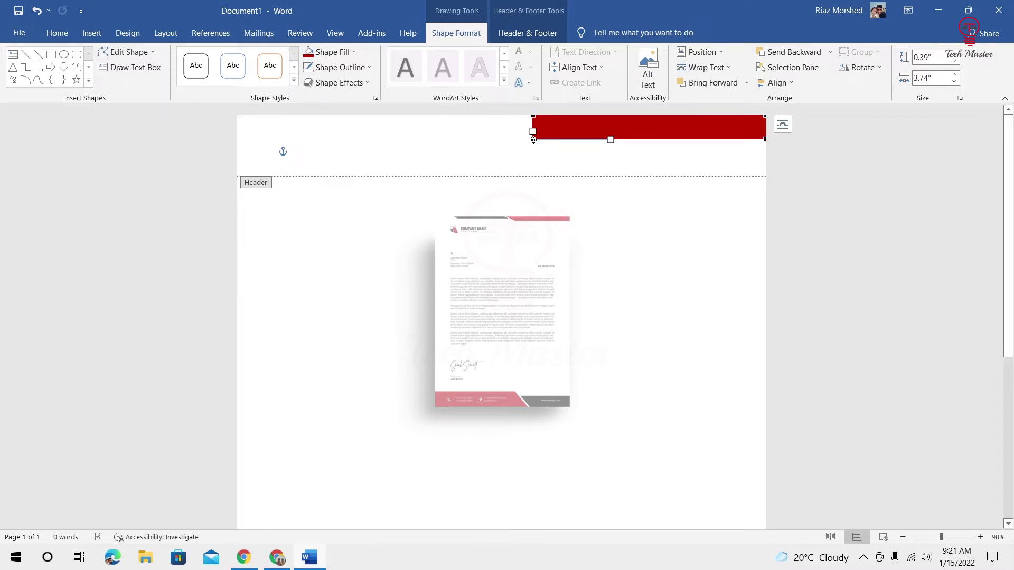
{"action": "left_click_drag", "start_coordinate": [534, 140], "coordinate": [549, 140]}
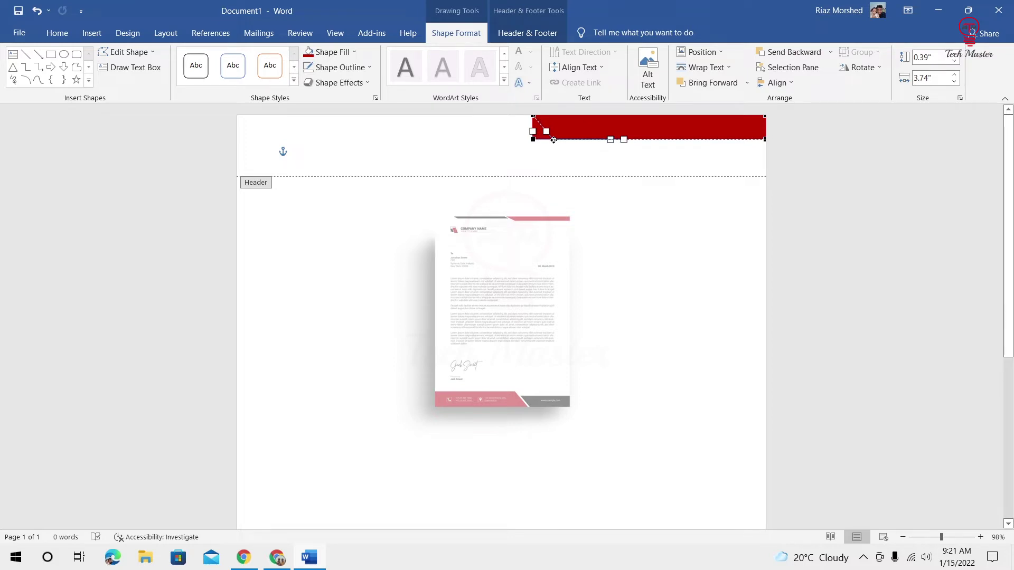
{"action": "left_click", "coordinate": [523, 158]}
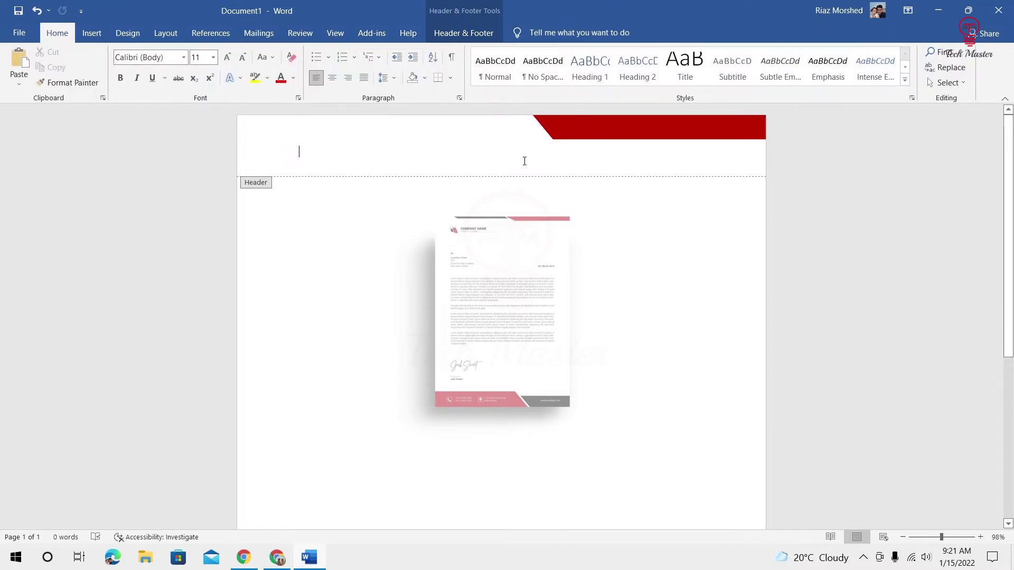
{"action": "left_click", "coordinate": [623, 124]}
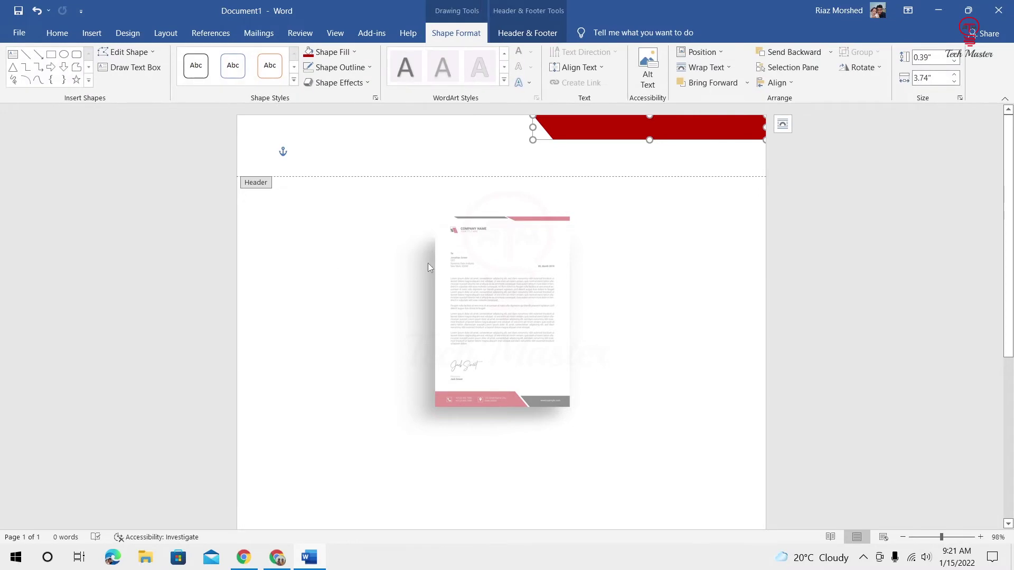
Step: Draw a thin rectangle along the header top, left of the red bar
{"action": "left_click", "coordinate": [91, 34]}
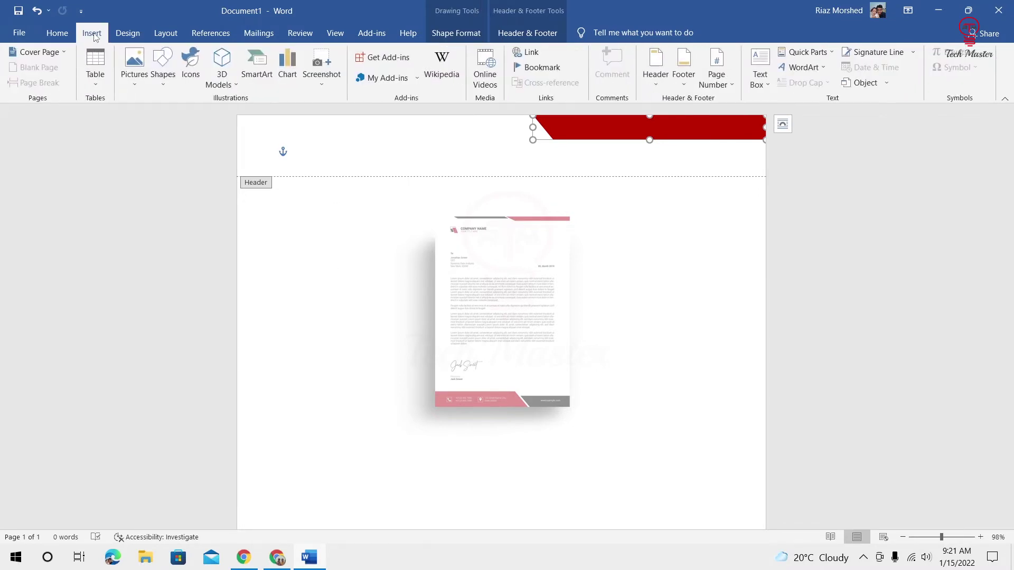
{"action": "left_click", "coordinate": [163, 87]}
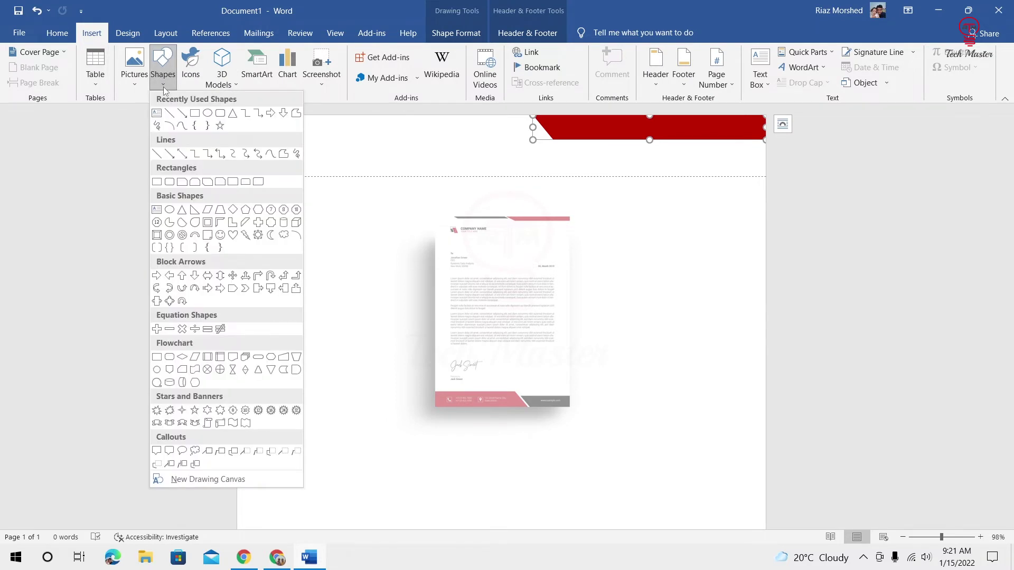
{"action": "left_click", "coordinate": [195, 114]}
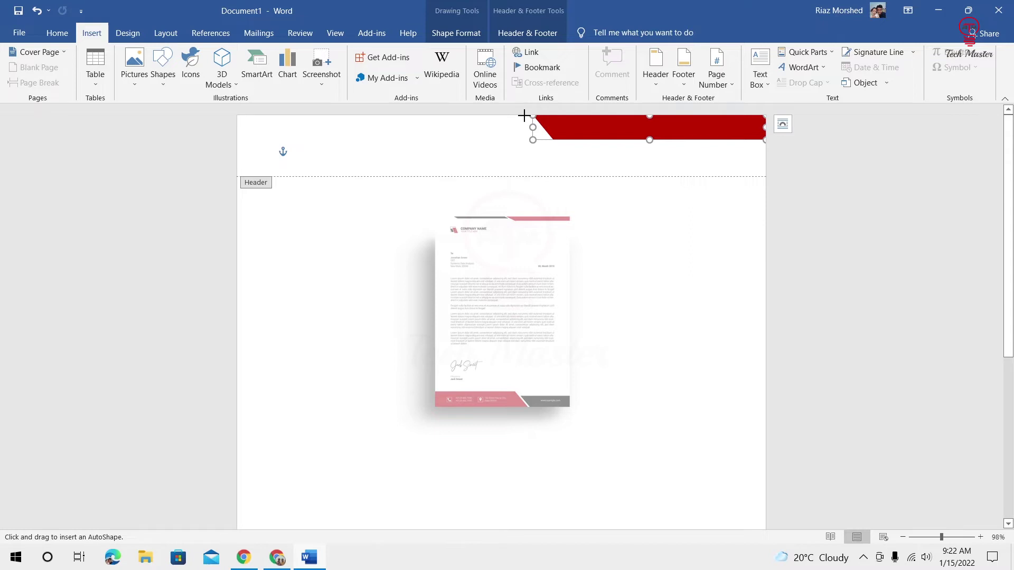
{"action": "left_click_drag", "start_coordinate": [525, 115], "coordinate": [329, 127]}
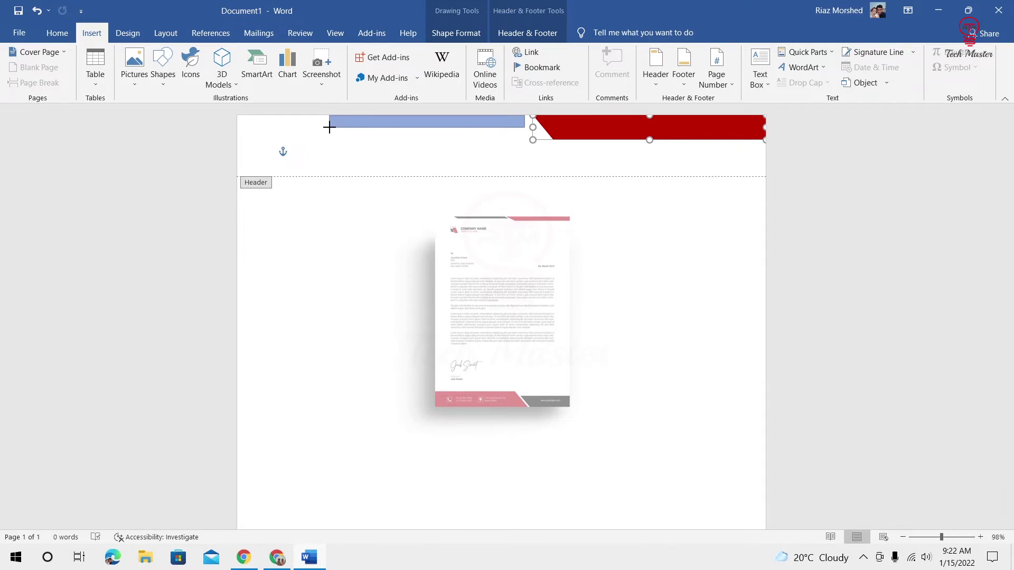
{"action": "left_click_drag", "start_coordinate": [329, 128], "coordinate": [332, 127]}
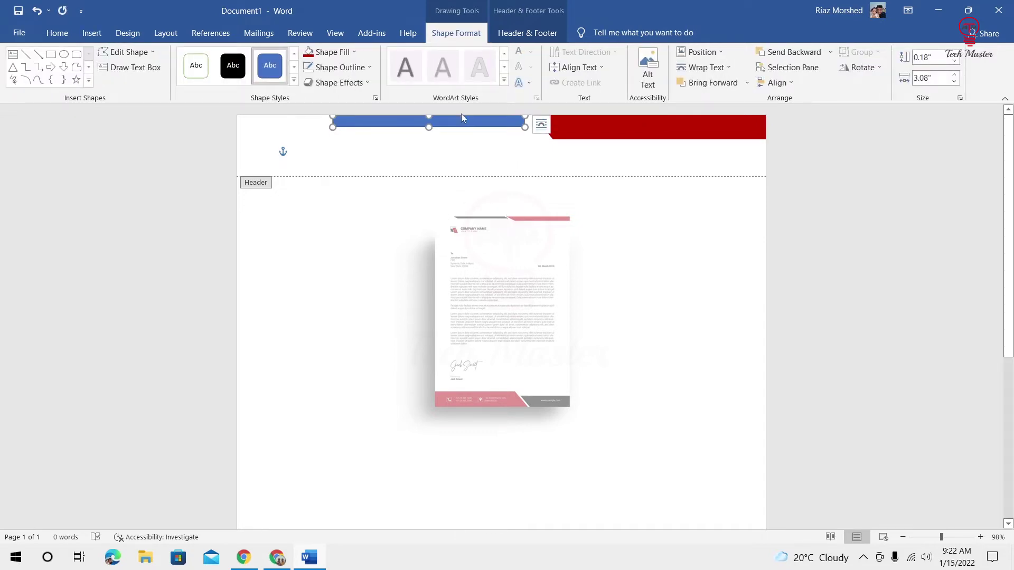
Step: Fill the thin bar black and remove its outline
{"action": "left_click", "coordinate": [355, 53]}
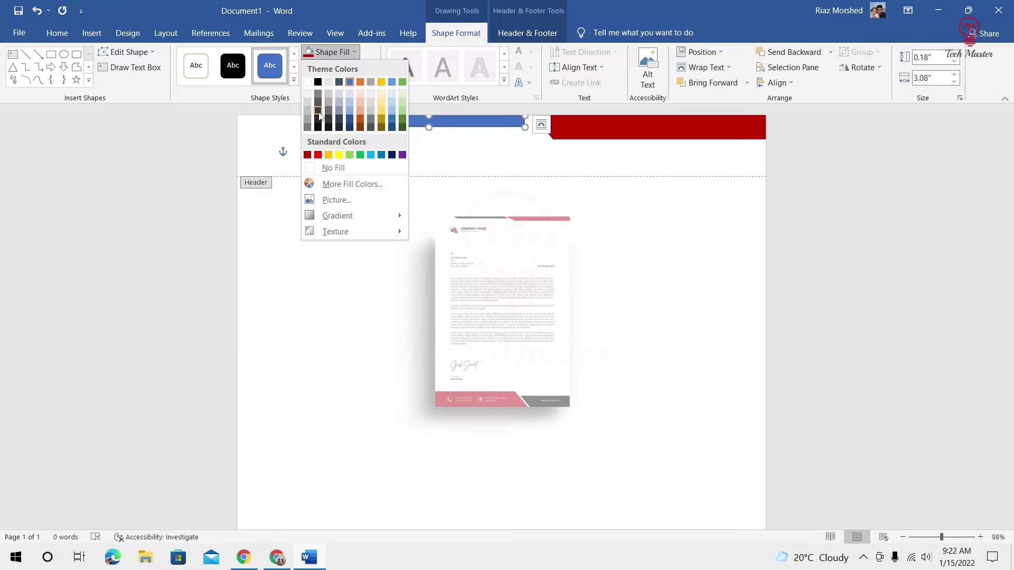
{"action": "left_click", "coordinate": [318, 118]}
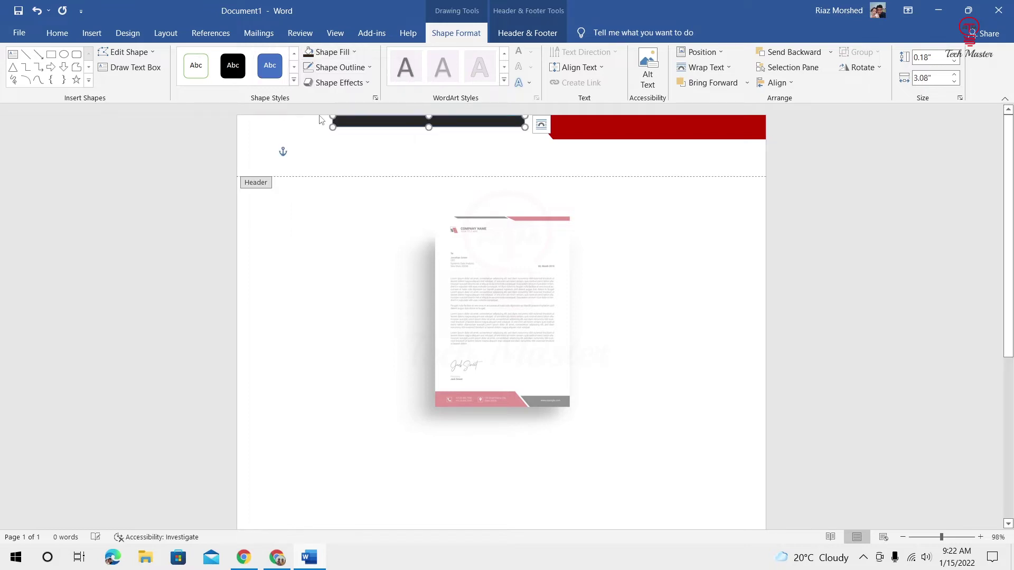
{"action": "left_click", "coordinate": [368, 68]}
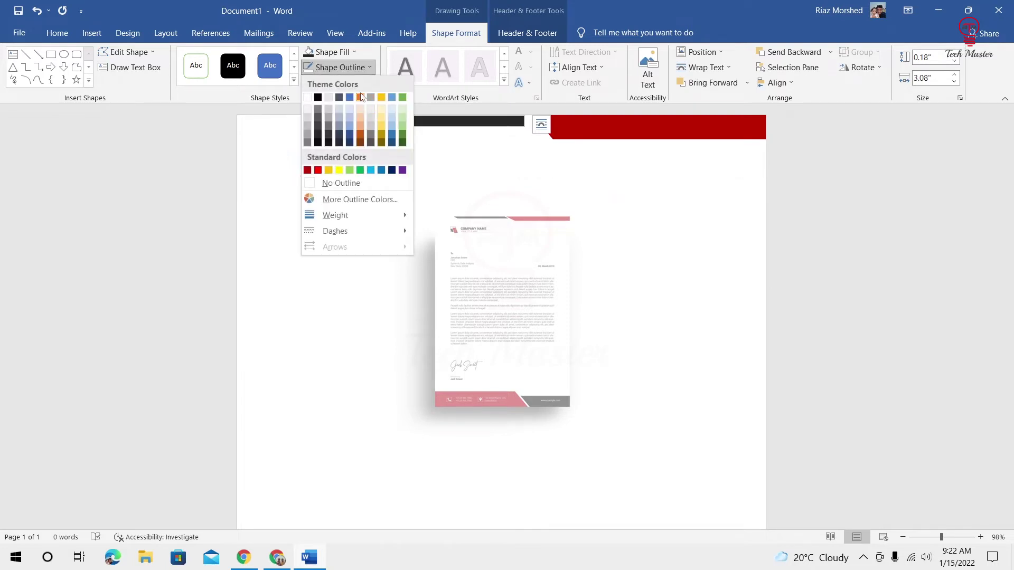
{"action": "left_click", "coordinate": [342, 182]}
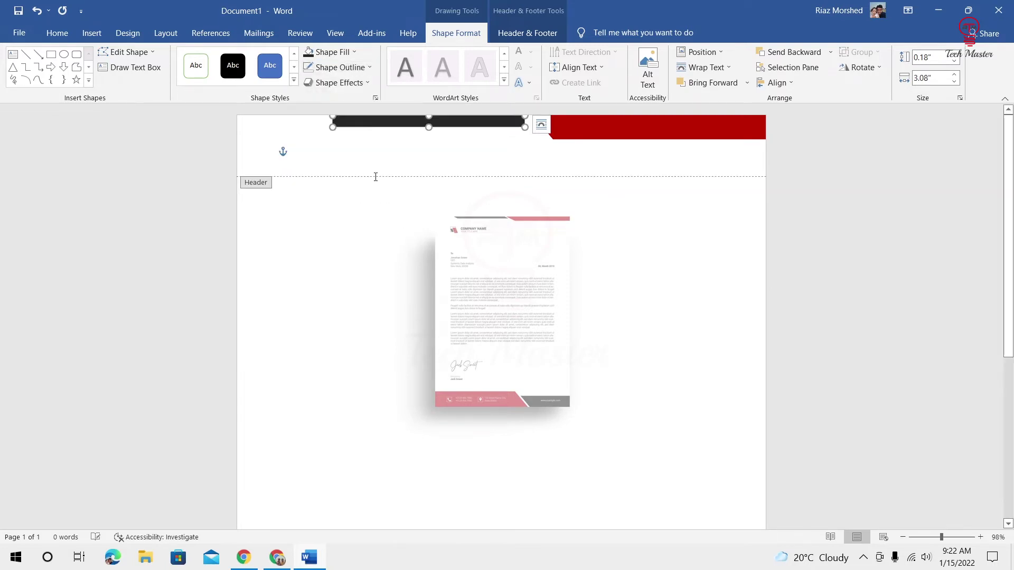
{"action": "left_click", "coordinate": [458, 150]}
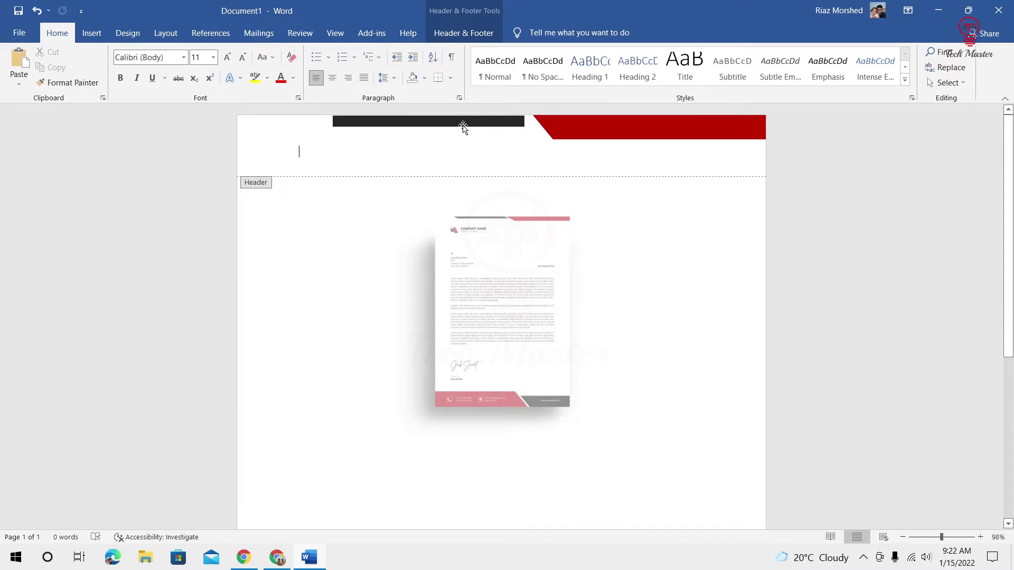
{"action": "left_click", "coordinate": [463, 127]}
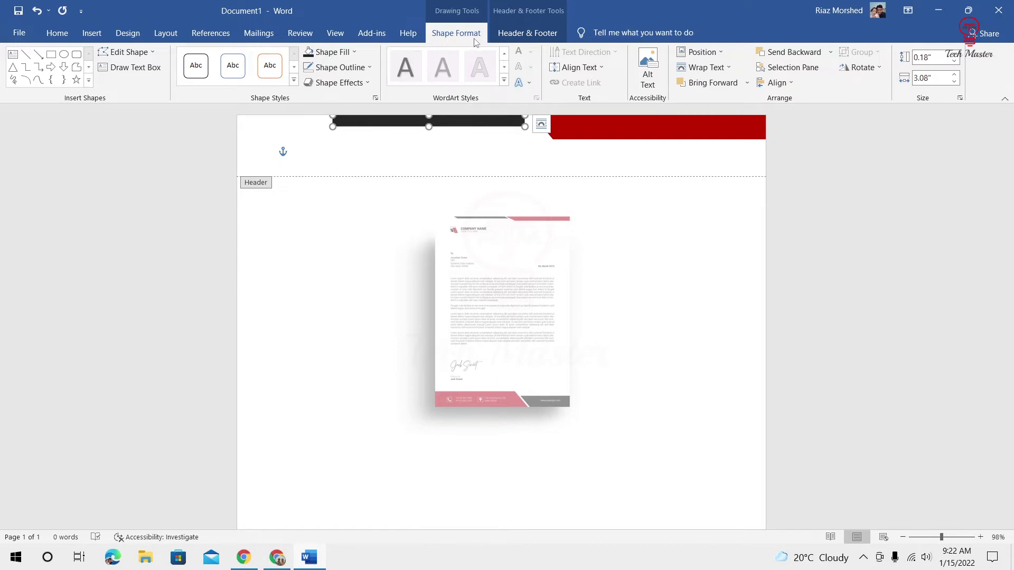
Step: Use Edit Points to slant both the right and left ends of the black bar
{"action": "left_click", "coordinate": [154, 52]}
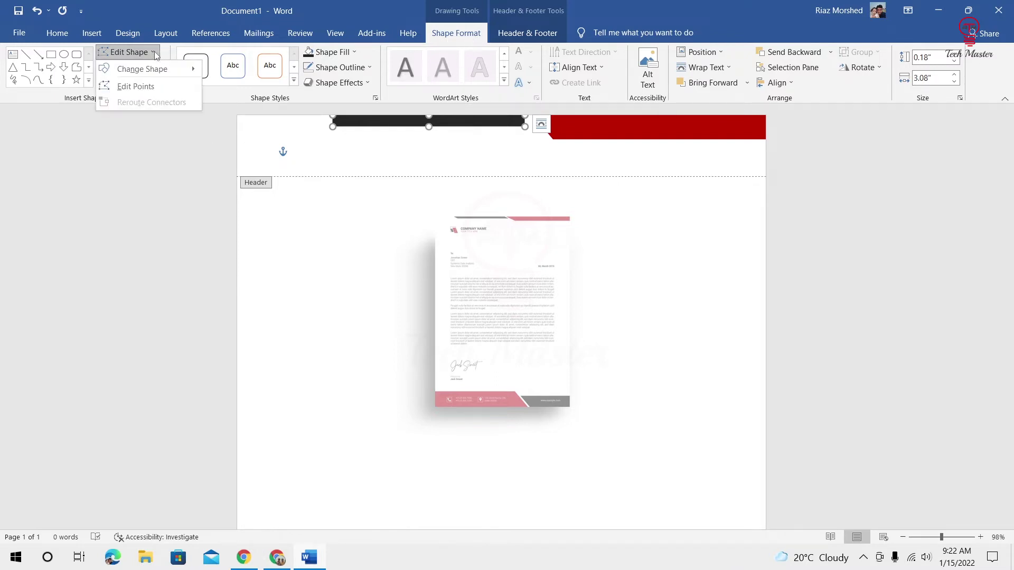
{"action": "left_click", "coordinate": [161, 88]}
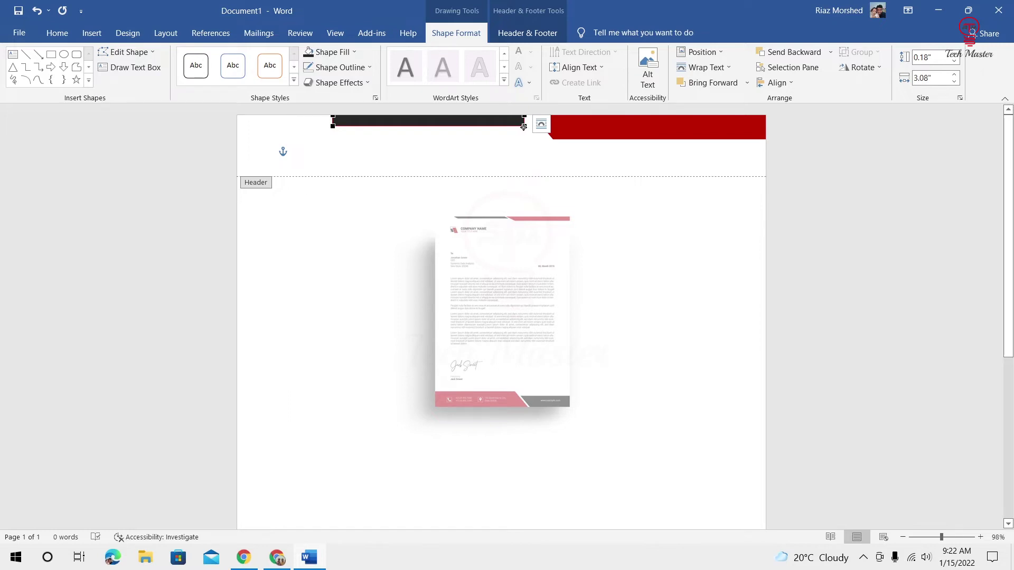
{"action": "left_click_drag", "start_coordinate": [523, 126], "coordinate": [534, 126]}
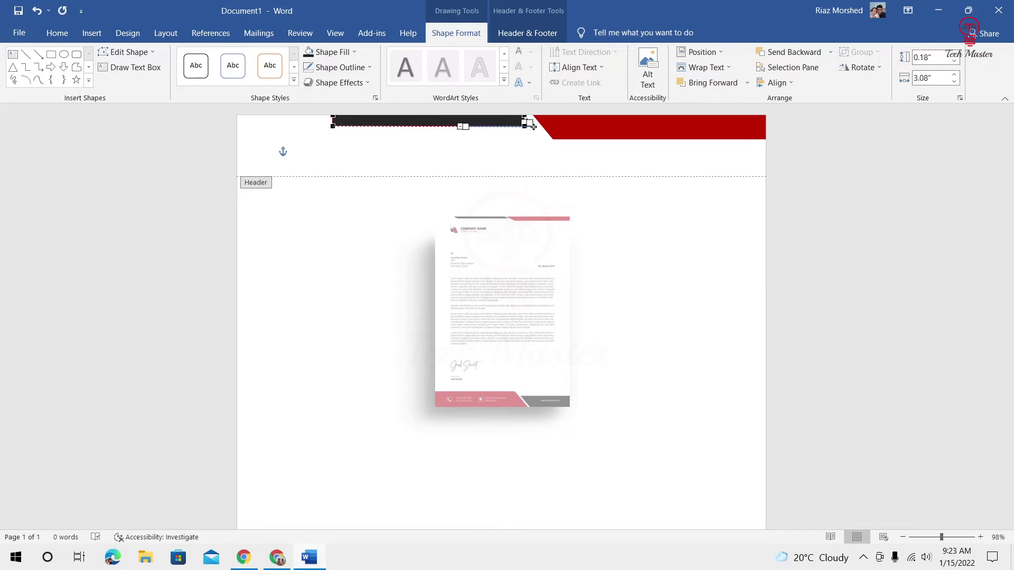
{"action": "left_click_drag", "start_coordinate": [533, 126], "coordinate": [534, 127]}
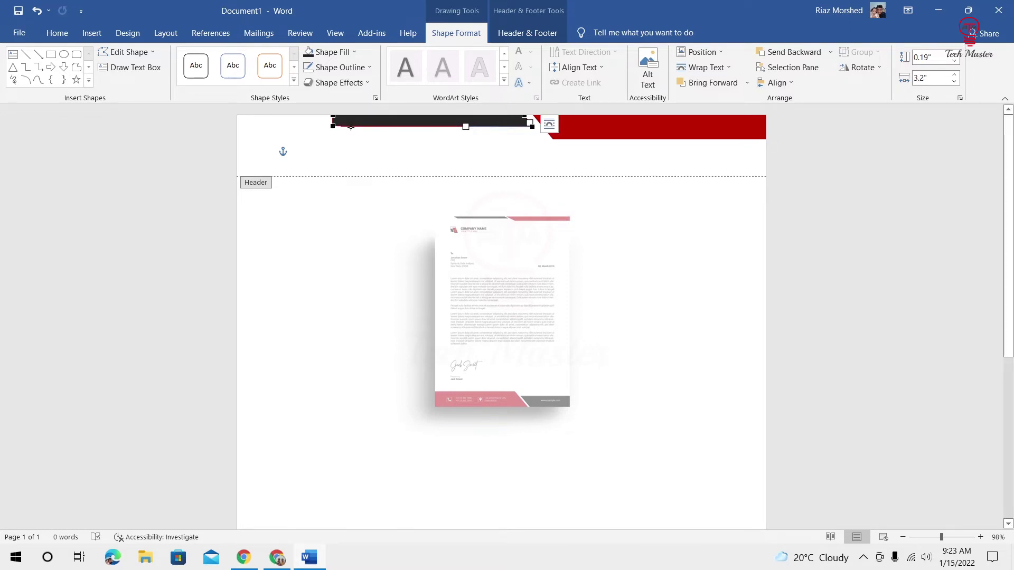
{"action": "left_click", "coordinate": [333, 125]}
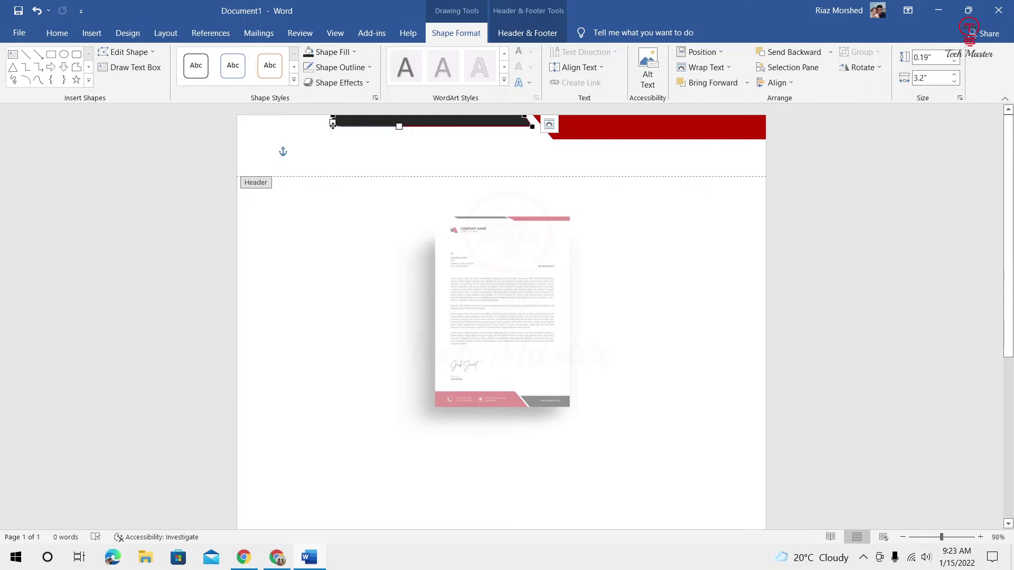
{"action": "left_click_drag", "start_coordinate": [333, 126], "coordinate": [344, 127]}
{"action": "left_click", "coordinate": [407, 156]}
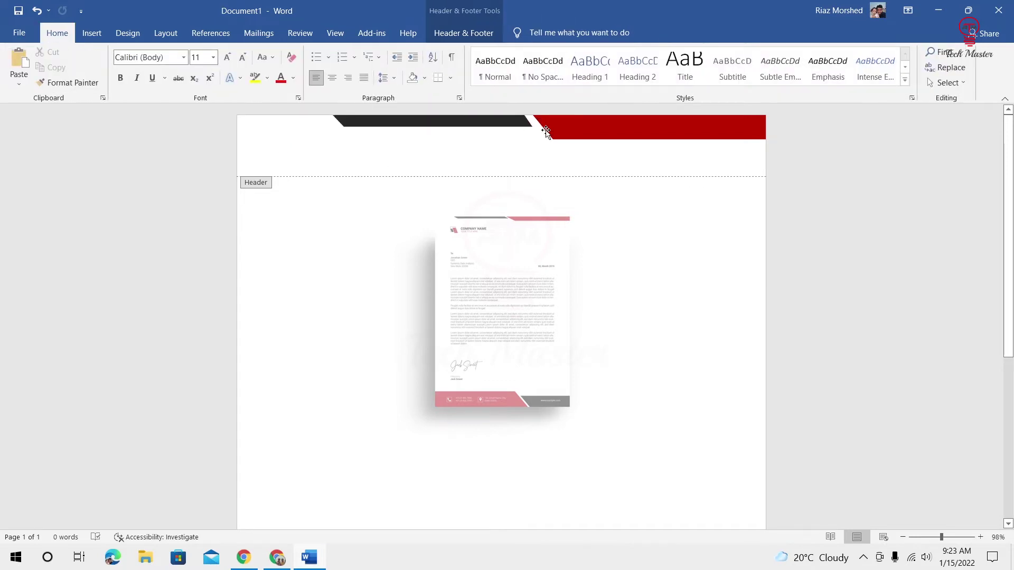
{"action": "left_click", "coordinate": [521, 127]}
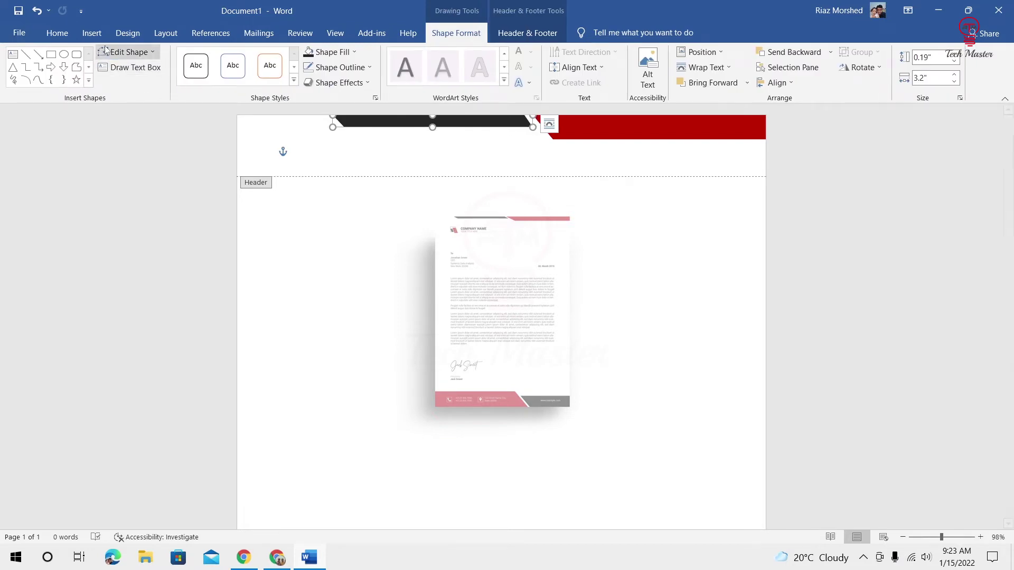
Step: Adjust the black bar's right corner point so its slant lines up with the red bar
{"action": "left_click", "coordinate": [151, 53]}
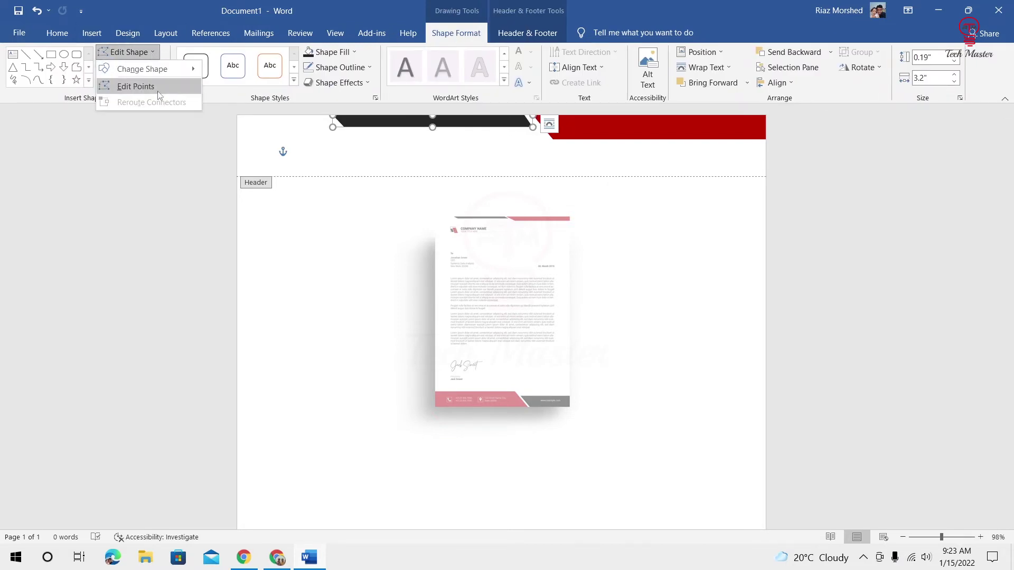
{"action": "left_click", "coordinate": [157, 89]}
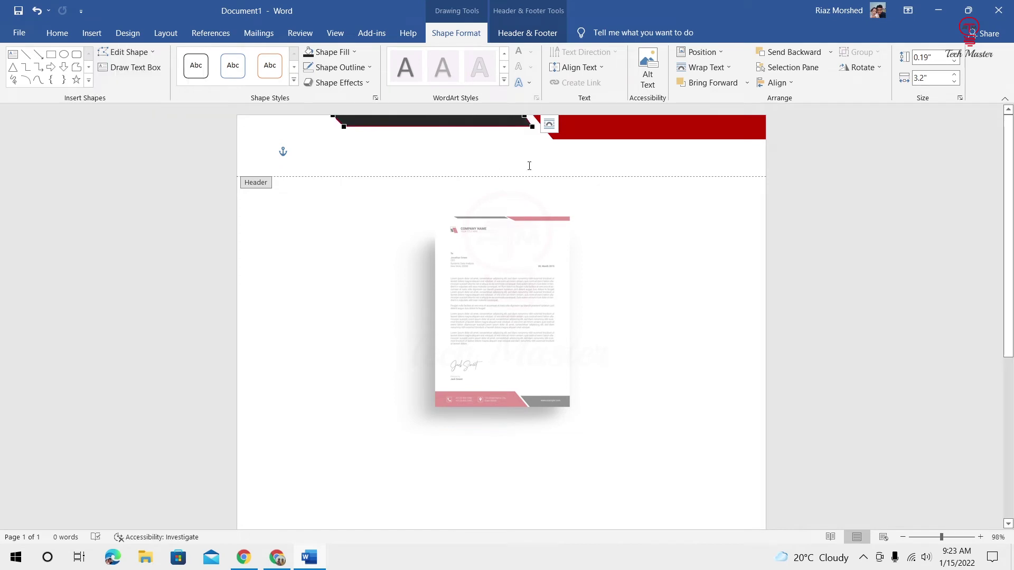
{"action": "left_click", "coordinate": [532, 126]}
{"action": "left_click_drag", "start_coordinate": [533, 125], "coordinate": [533, 127]}
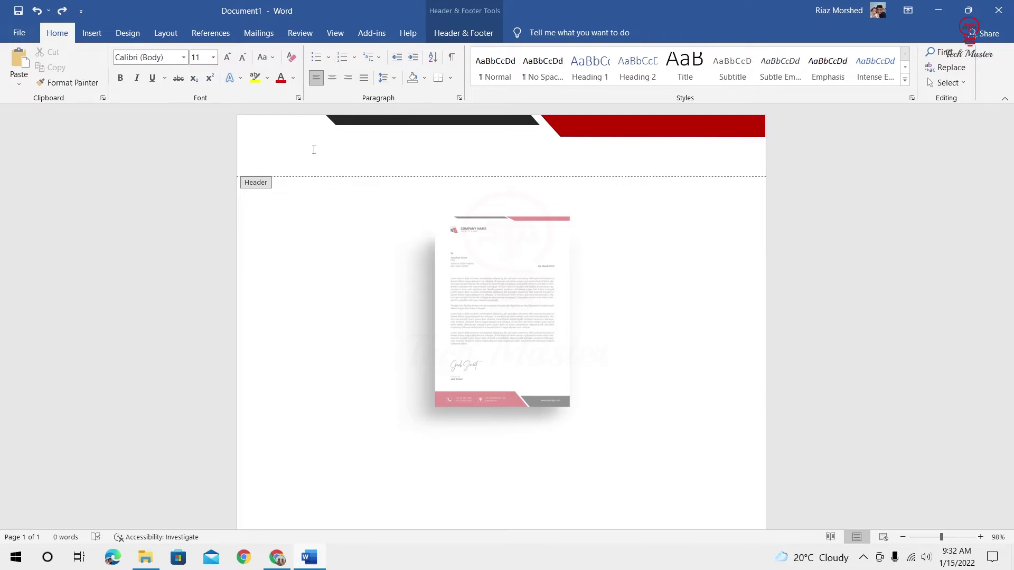
Step: Copy the wall.png logo from the LOGO folder in File Explorer
{"action": "left_click", "coordinate": [152, 565]}
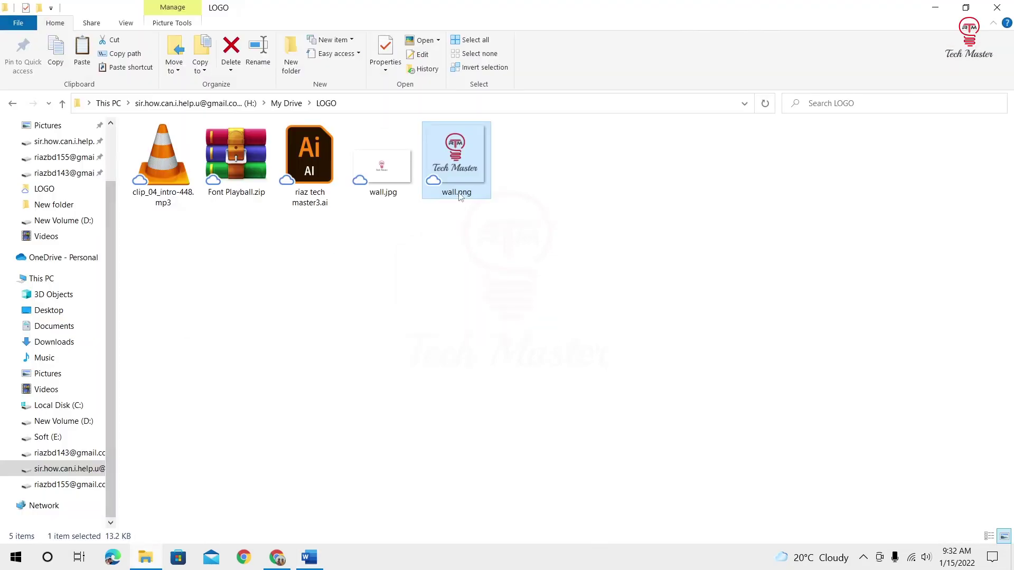
{"action": "right_click", "coordinate": [459, 154]}
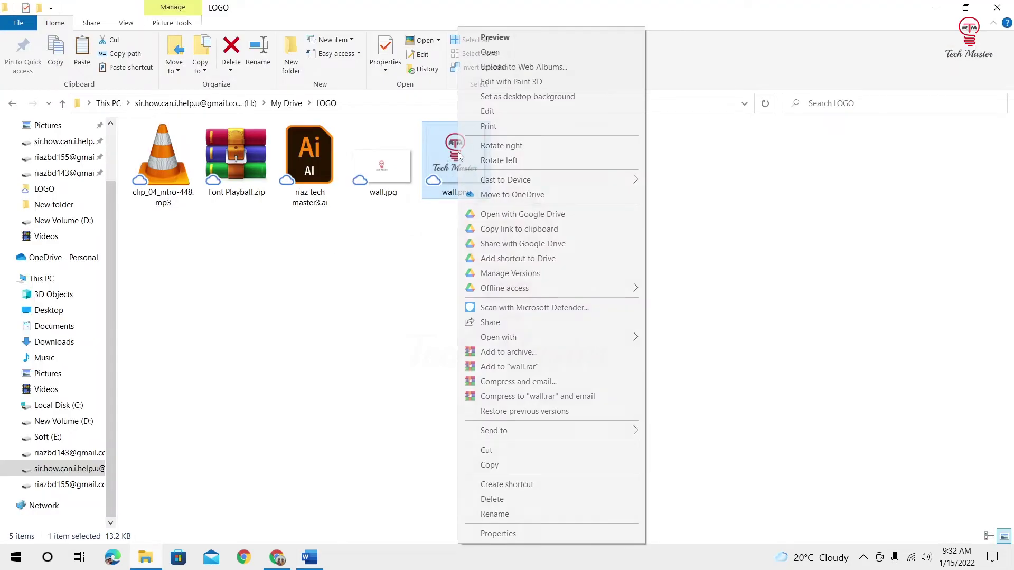
{"action": "left_click", "coordinate": [489, 464]}
{"action": "left_click", "coordinate": [309, 557]}
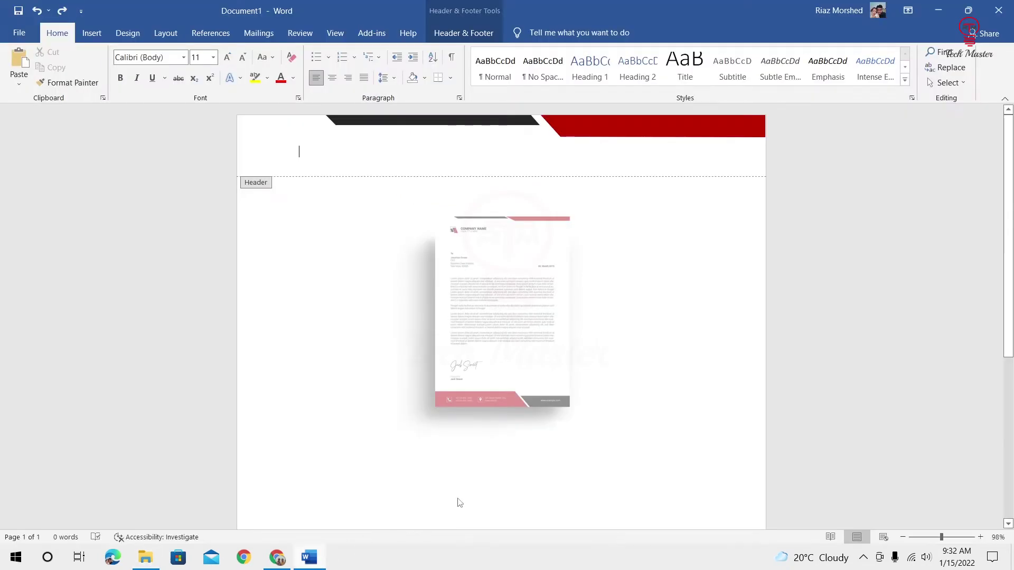
Step: Paste the logo into the header, shrink it, set Square wrapping, and nudge it top-left
{"action": "right_click", "coordinate": [313, 157]}
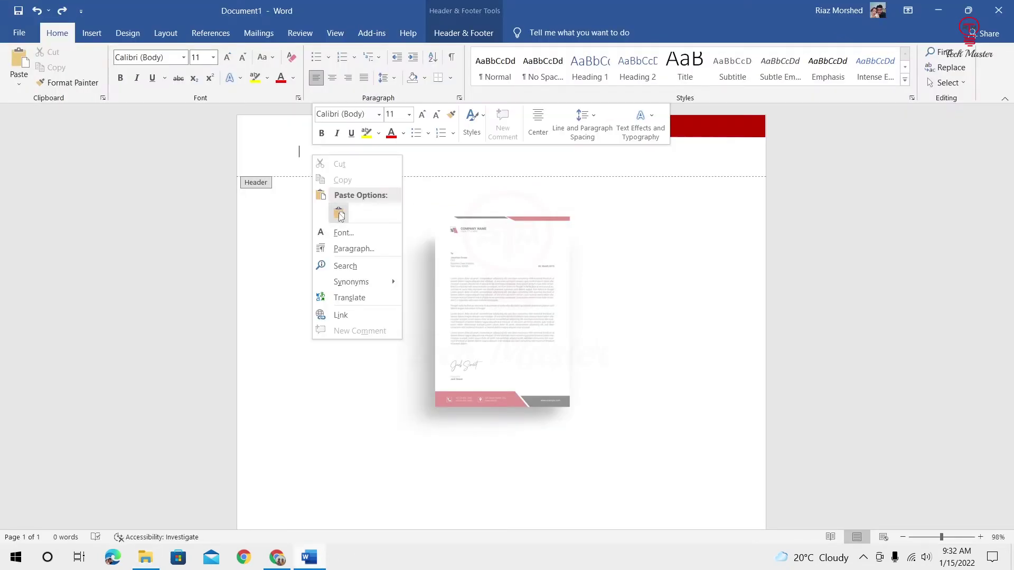
{"action": "left_click", "coordinate": [339, 214]}
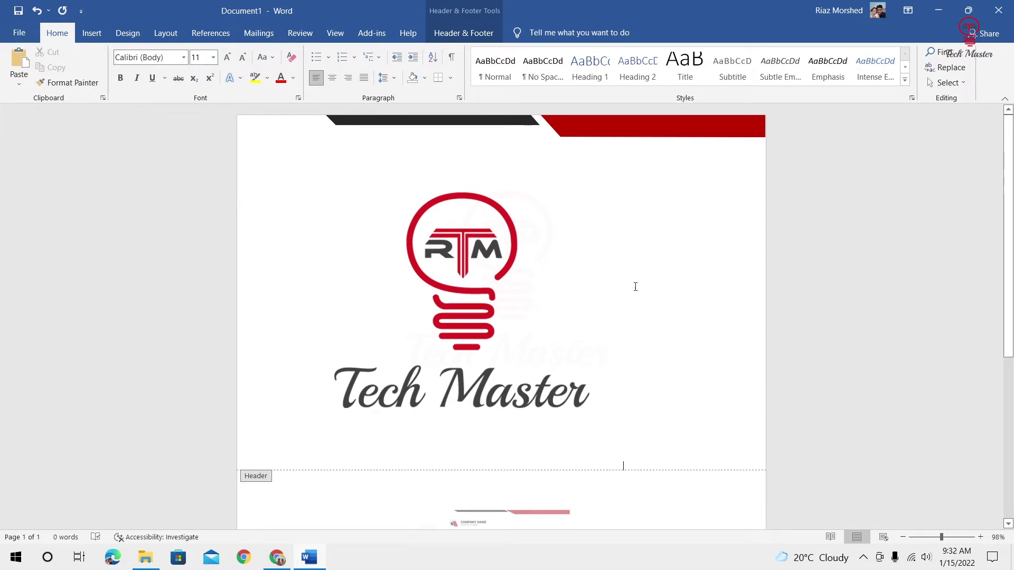
{"action": "left_click", "coordinate": [476, 296]}
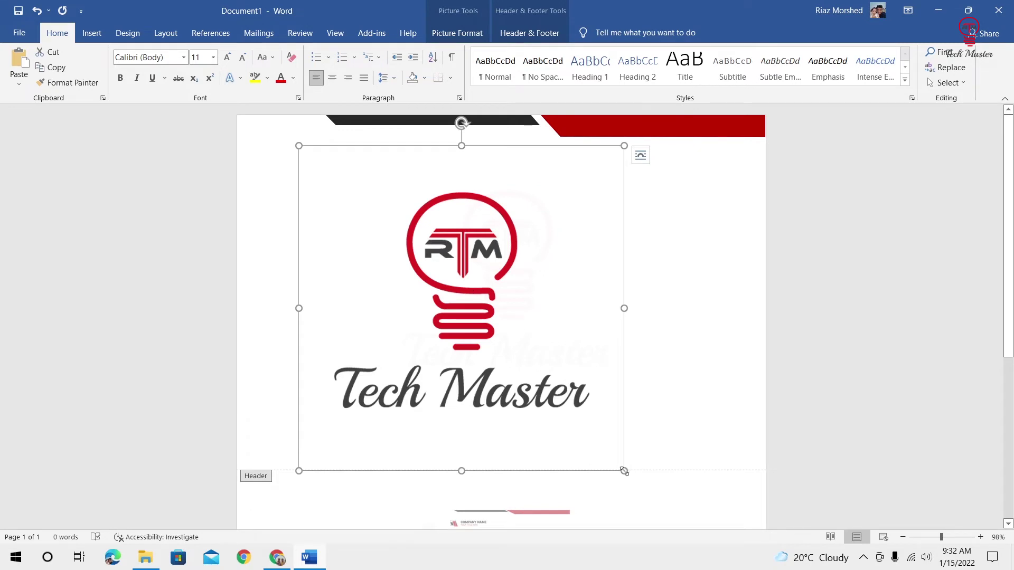
{"action": "mouse_move", "coordinate": [623, 471]}
{"action": "left_mouse_down"}
{"action": "mouse_move", "coordinate": [391, 274]}
{"action": "mouse_move", "coordinate": [369, 211]}
{"action": "mouse_move", "coordinate": [344, 191]}
{"action": "left_mouse_up"}
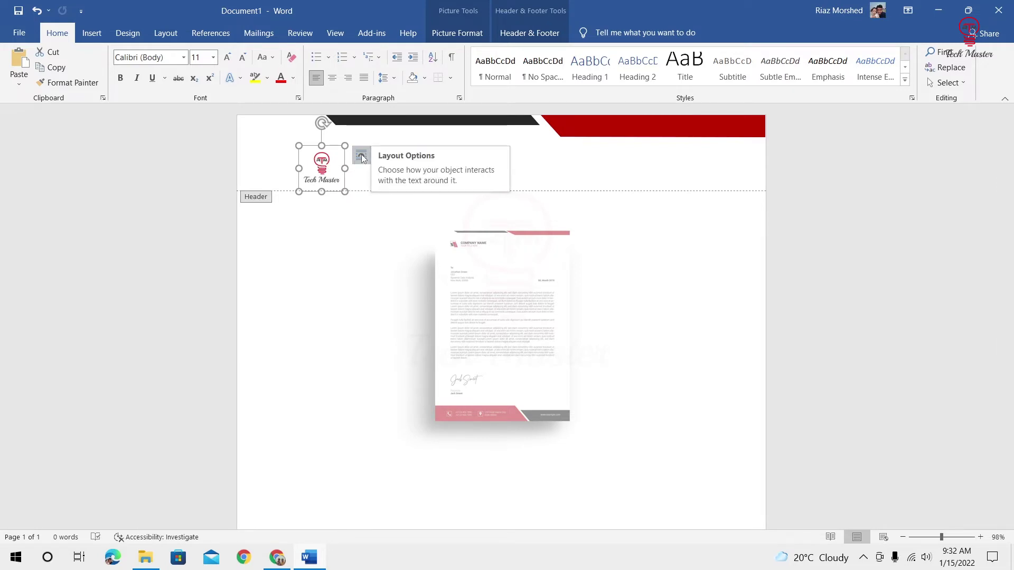
{"action": "left_click", "coordinate": [362, 158]}
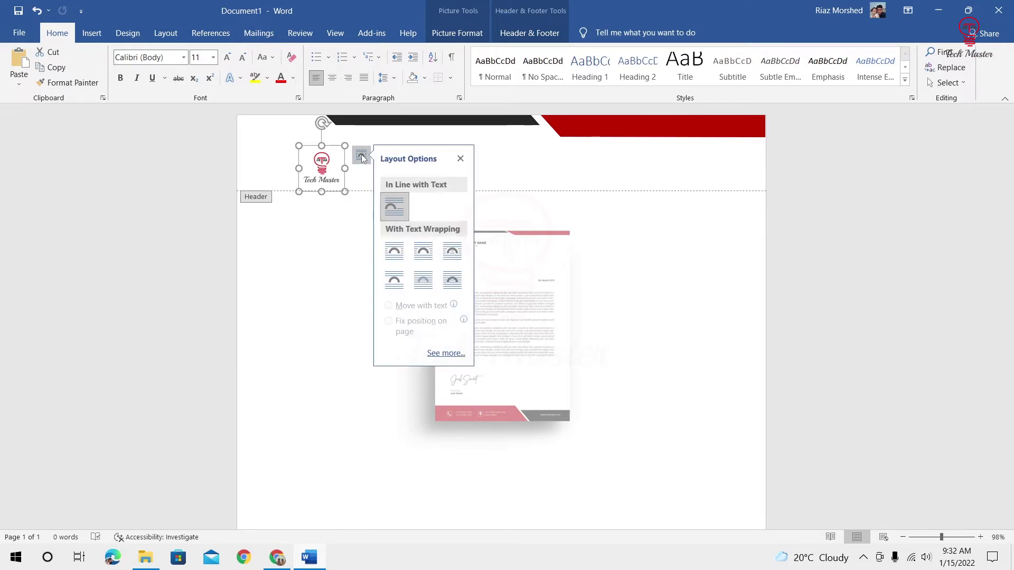
{"action": "left_click", "coordinate": [399, 252]}
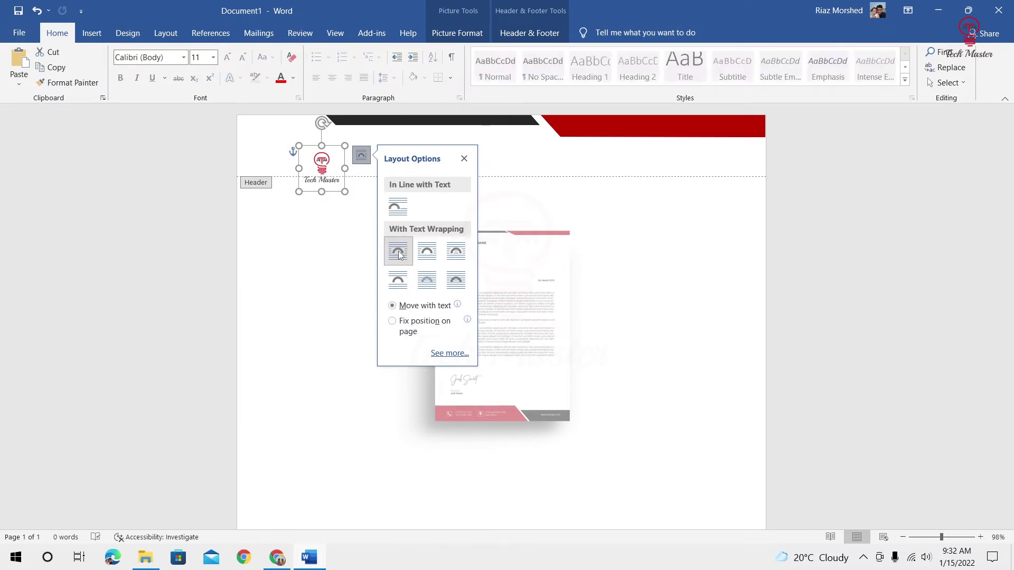
{"action": "left_click_drag", "start_coordinate": [307, 168], "coordinate": [312, 154]}
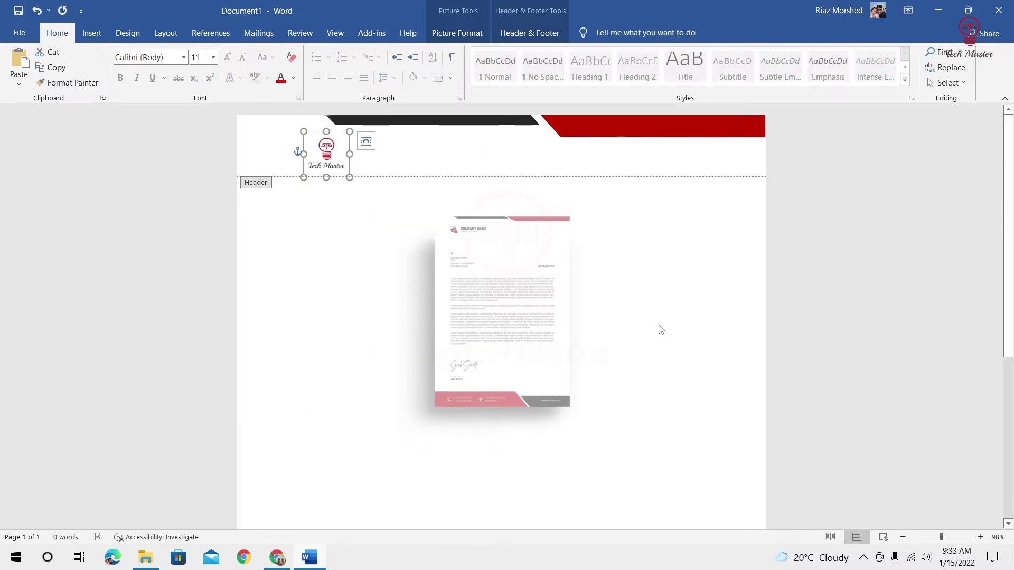
Step: Leave the header, scroll down, and open the footer for editing
{"action": "double_click", "coordinate": [674, 401]}
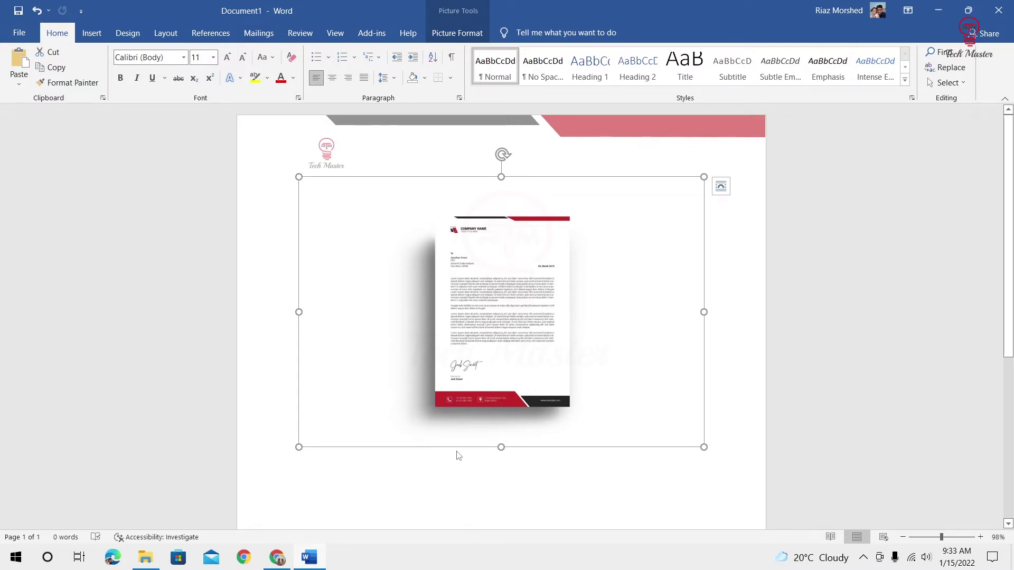
{"action": "scroll", "coordinate": [457, 453], "scroll_direction": "down", "scroll_amount": 2}
{"action": "scroll", "coordinate": [457, 450], "scroll_direction": "down", "scroll_amount": 3}
{"action": "scroll", "coordinate": [455, 446], "scroll_direction": "down", "scroll_amount": 2}
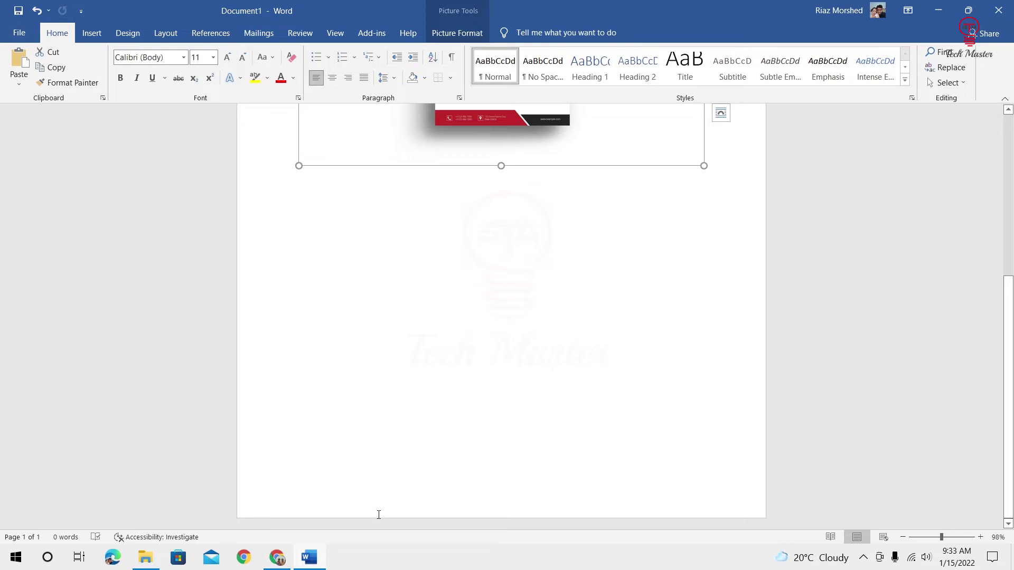
{"action": "double_click", "coordinate": [388, 493]}
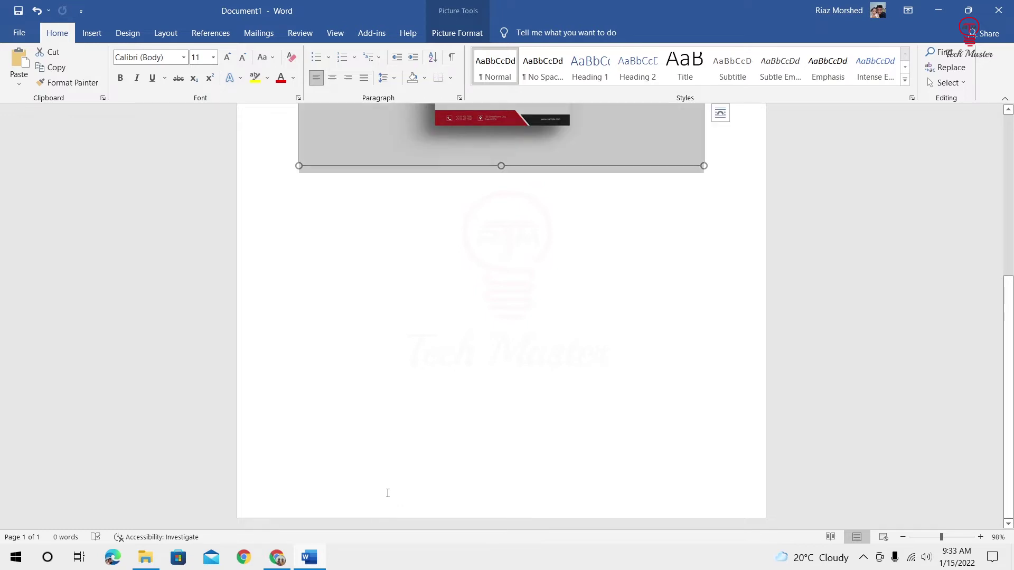
Step: Draw a rectangle across the footer's left part with Insert > Shapes > Rectangle
{"action": "left_click", "coordinate": [92, 35]}
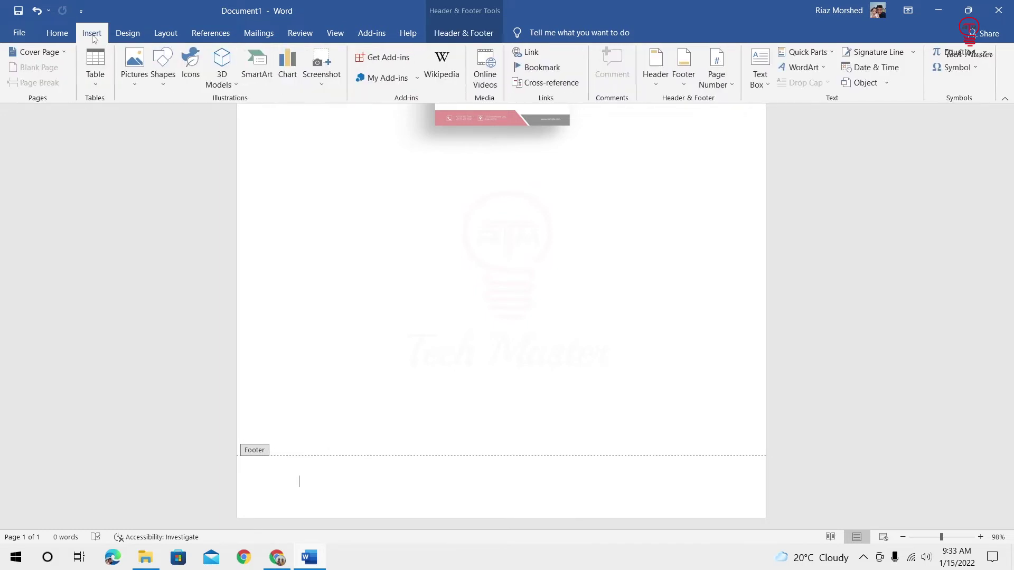
{"action": "left_click", "coordinate": [163, 86]}
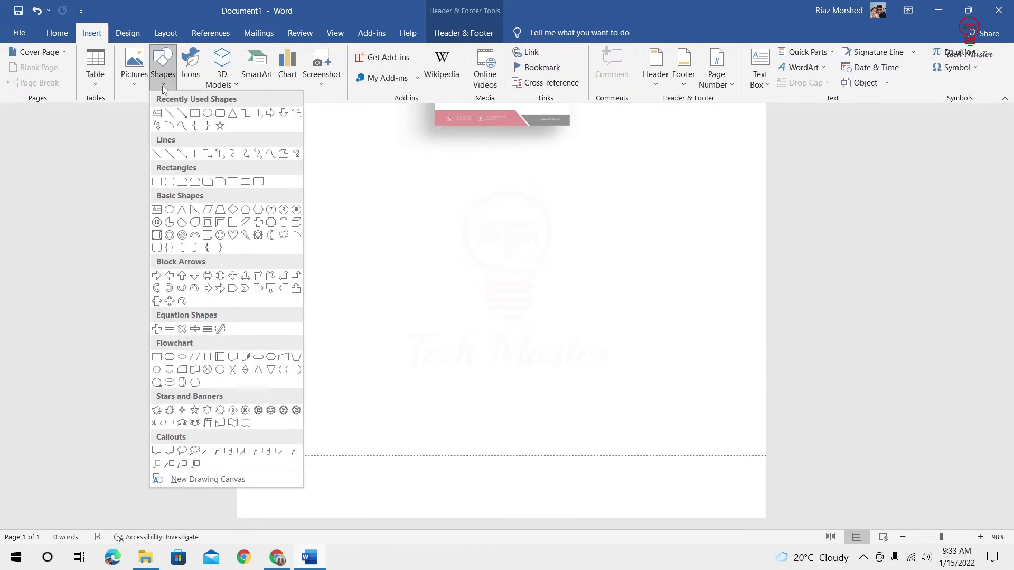
{"action": "left_click", "coordinate": [195, 115]}
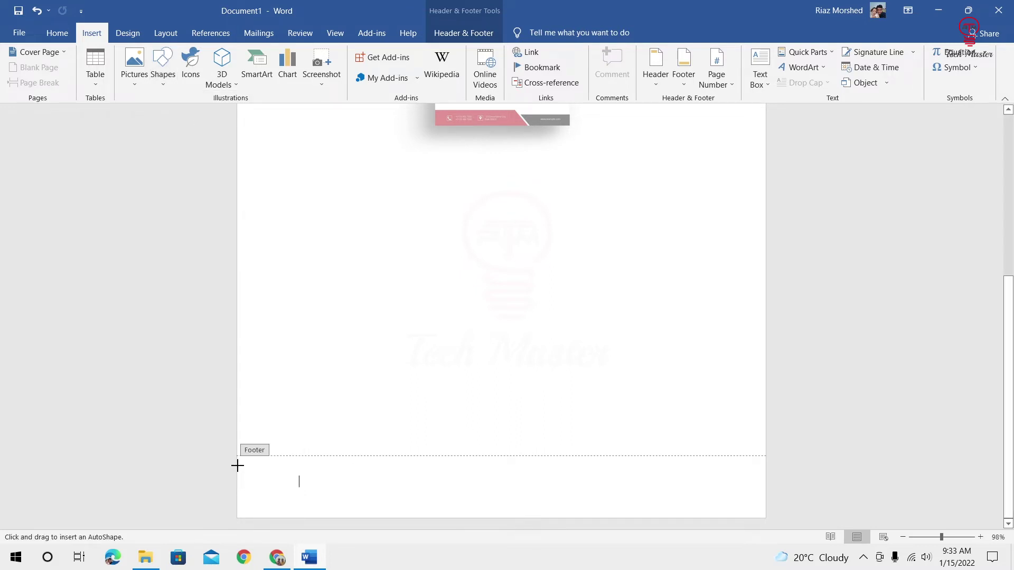
{"action": "mouse_move", "coordinate": [237, 465]}
{"action": "left_mouse_down"}
{"action": "mouse_move", "coordinate": [486, 516]}
{"action": "mouse_move", "coordinate": [554, 518]}
{"action": "left_mouse_up"}
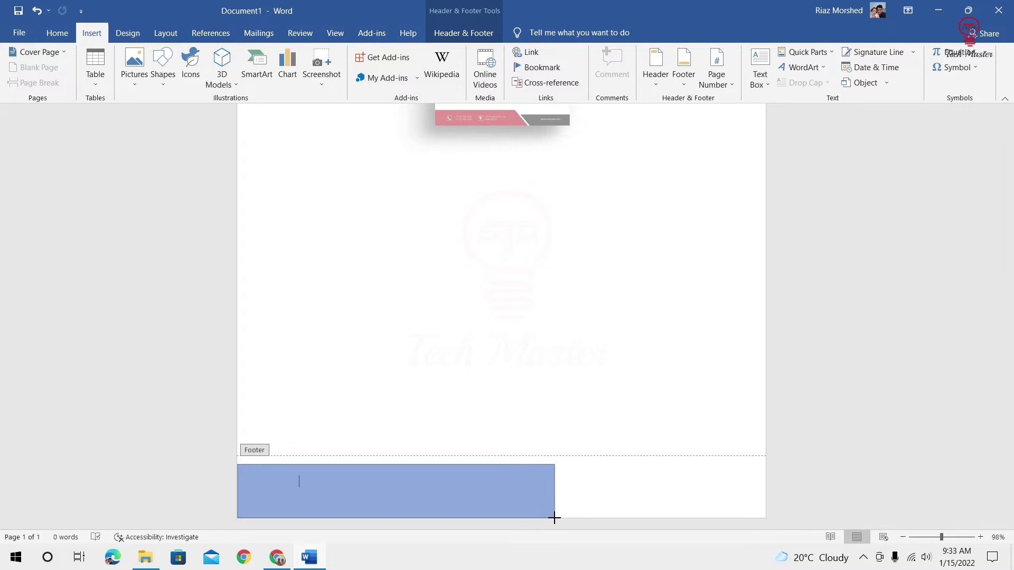
Step: Finish the 0.86" by 5.09" footer rectangle, filled dark red with no outline
{"action": "left_click_drag", "start_coordinate": [555, 518], "coordinate": [554, 518]}
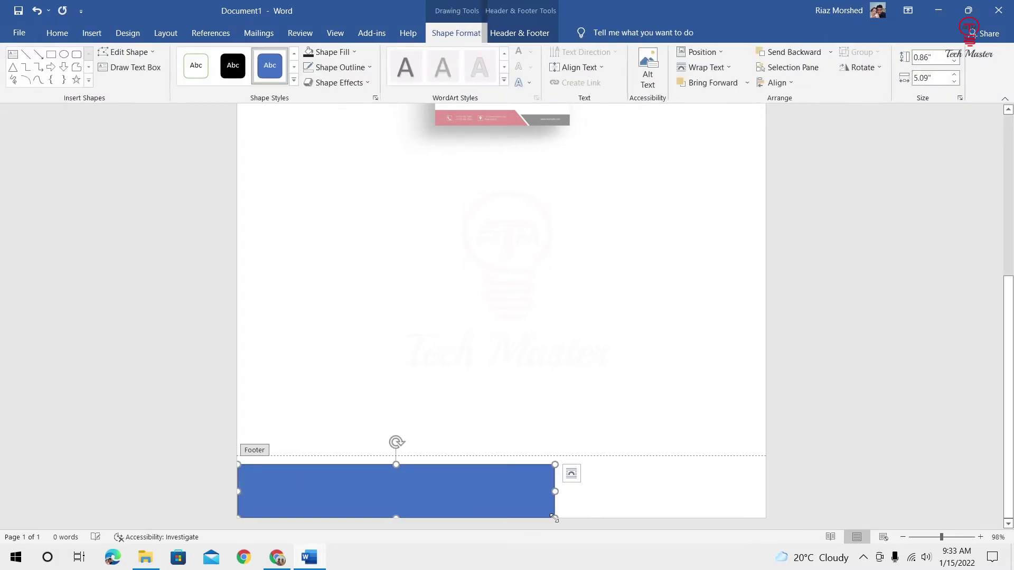
{"action": "left_click", "coordinate": [355, 53]}
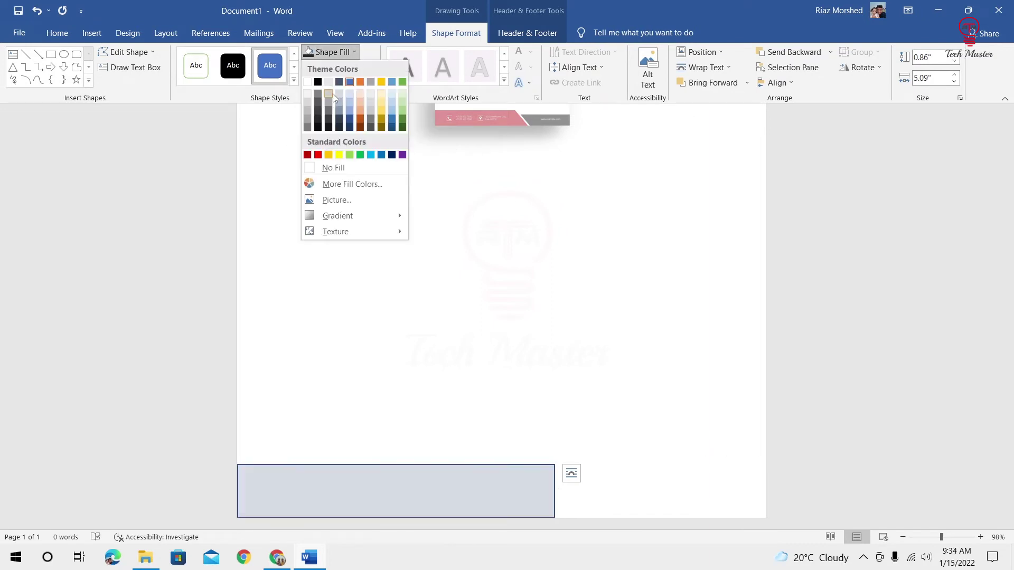
{"action": "left_click", "coordinate": [307, 155]}
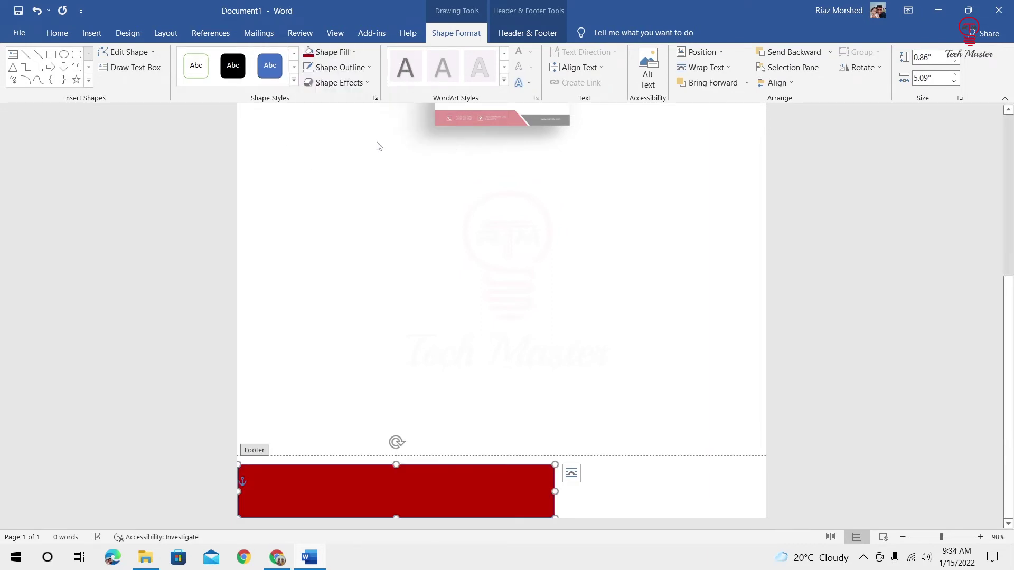
{"action": "left_click", "coordinate": [370, 68]}
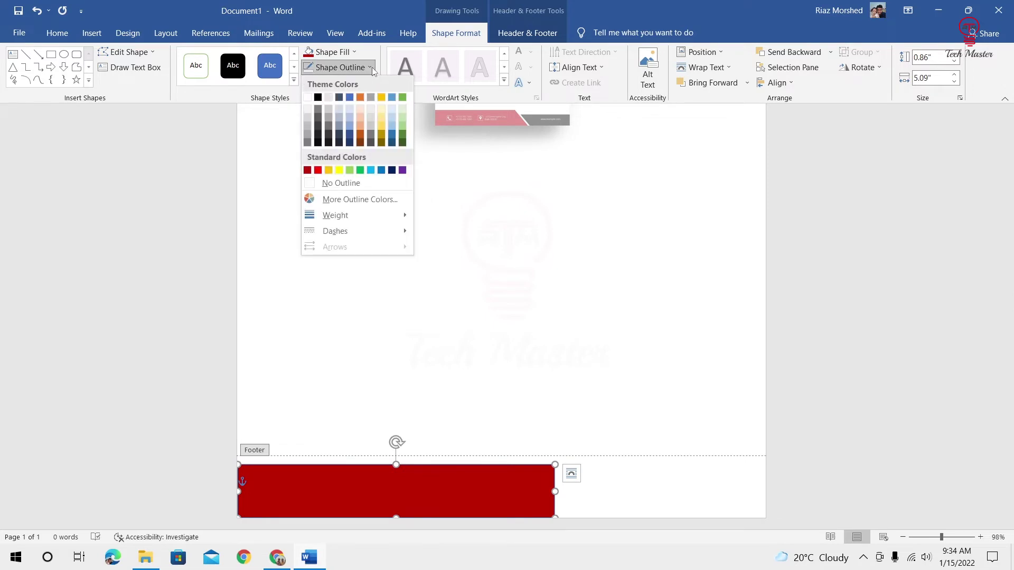
{"action": "left_click", "coordinate": [348, 189]}
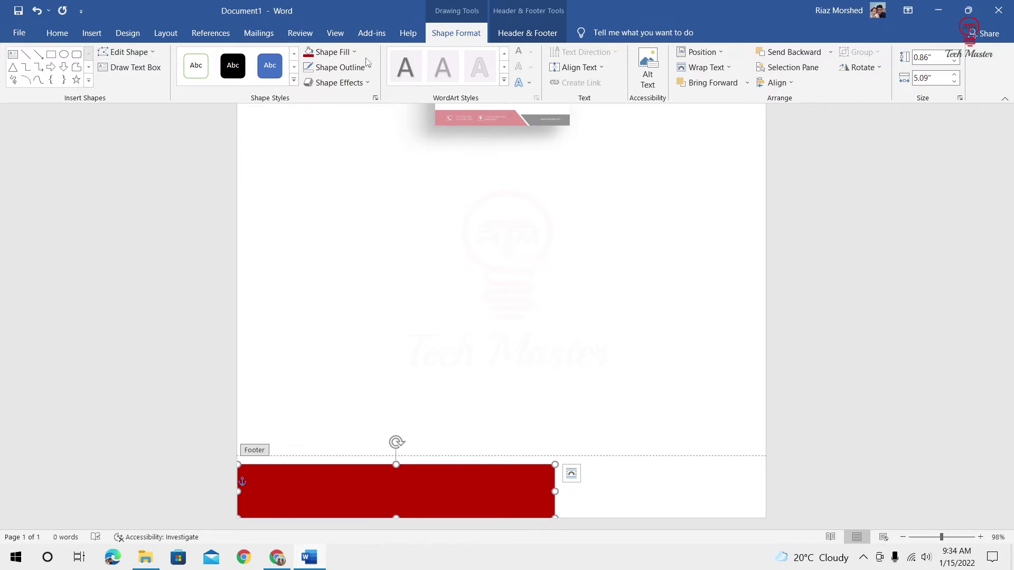
Step: Use Edit Points to pull the red footer bar's top-right corner left, slanting its right edge
{"action": "left_click", "coordinate": [155, 52]}
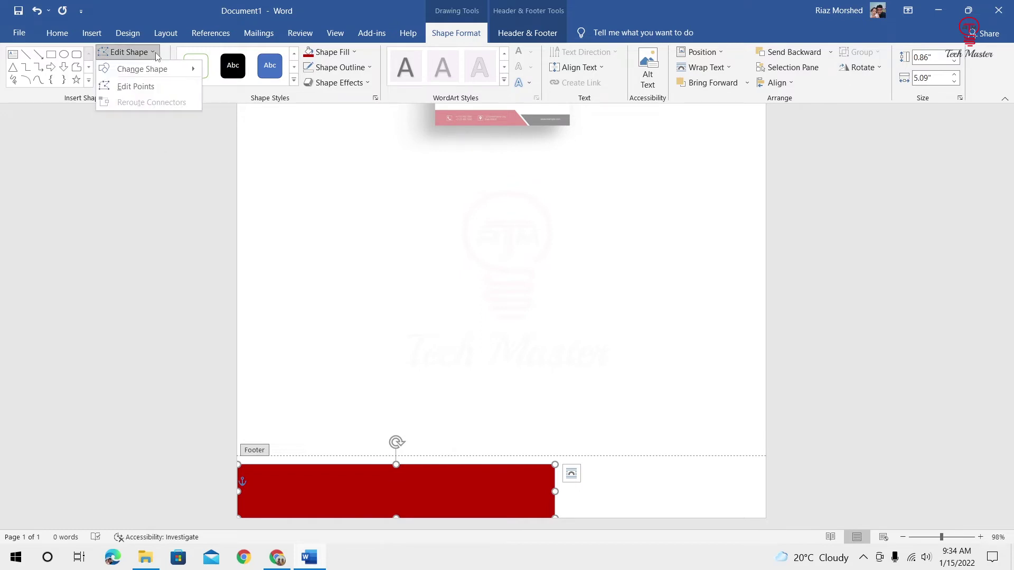
{"action": "left_click", "coordinate": [165, 87]}
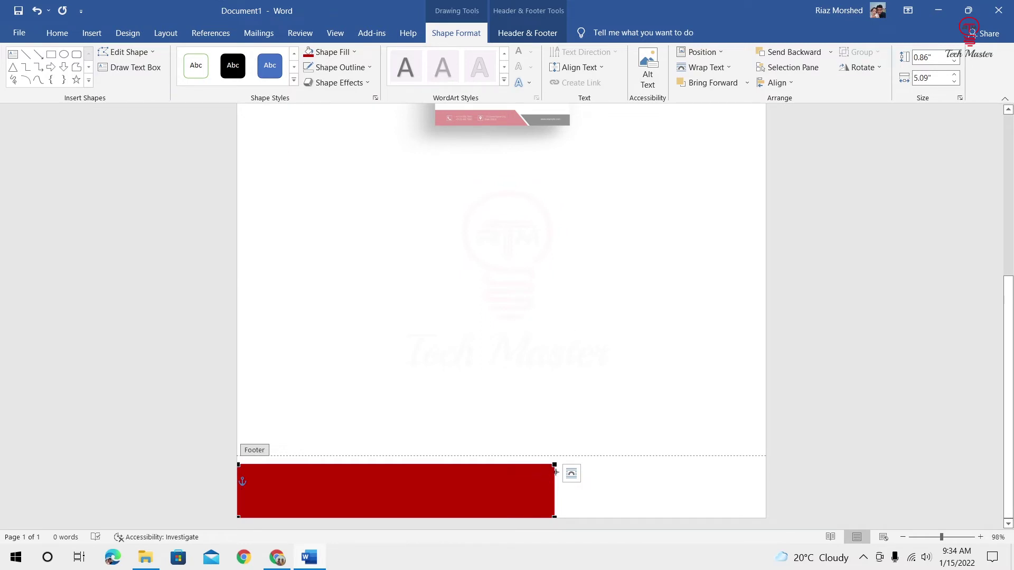
{"action": "left_click", "coordinate": [554, 465]}
{"action": "left_click_drag", "start_coordinate": [554, 466], "coordinate": [507, 464]}
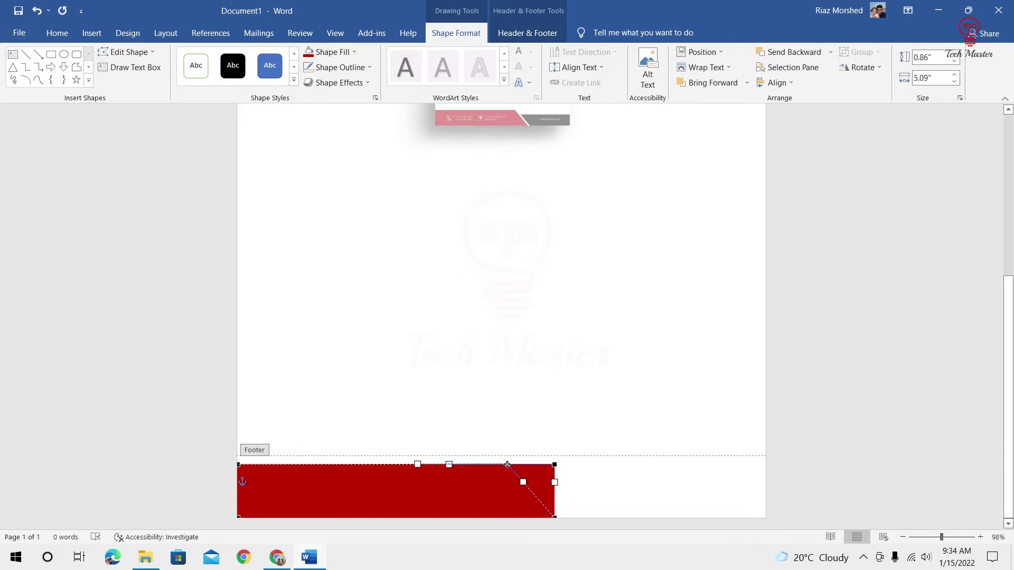
{"action": "left_click_drag", "start_coordinate": [507, 464], "coordinate": [507, 464]}
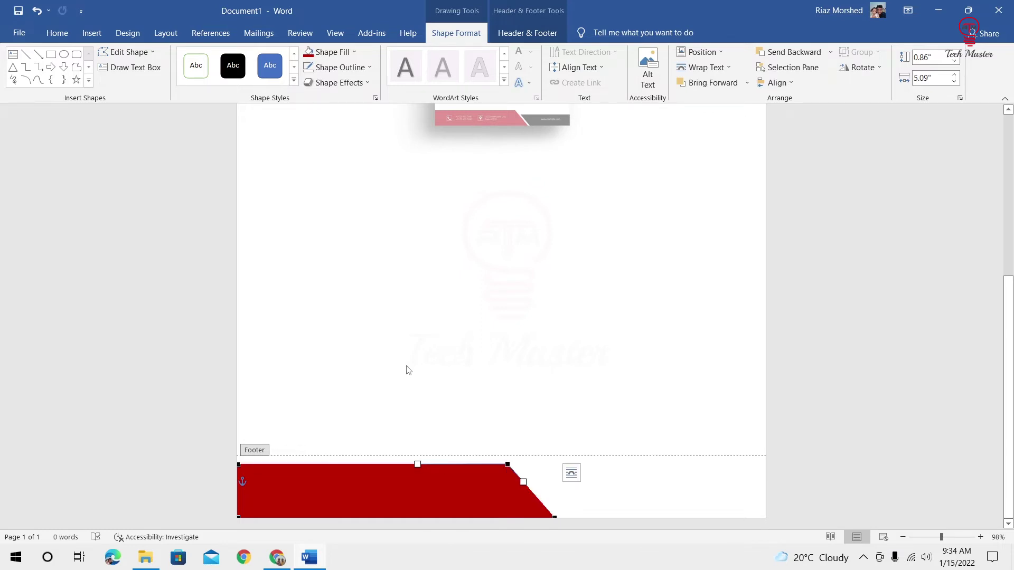
Step: Draw a rectangle at the footer's right end beside the red bar and fill it black
{"action": "left_click", "coordinate": [92, 33]}
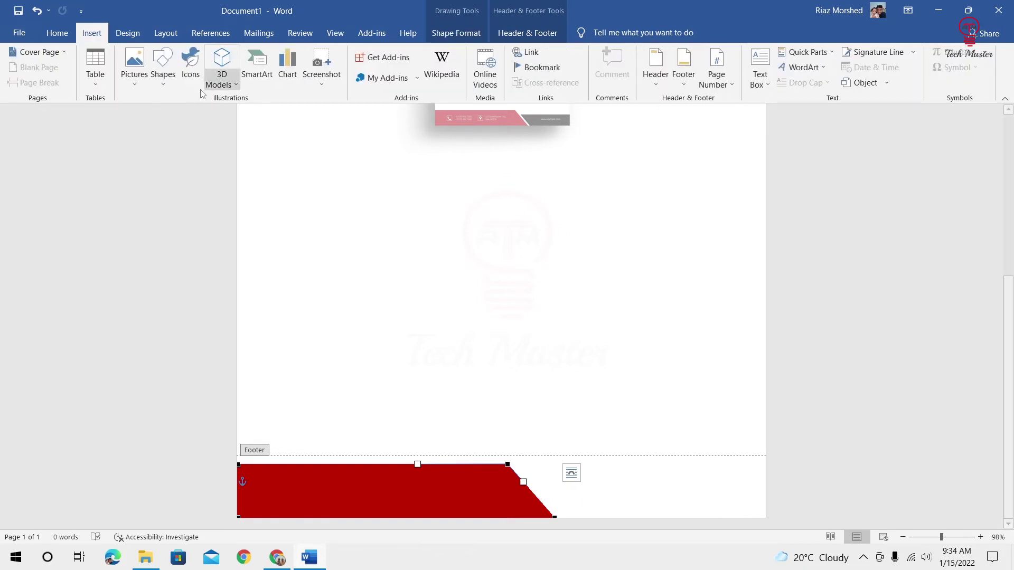
{"action": "left_click", "coordinate": [163, 84]}
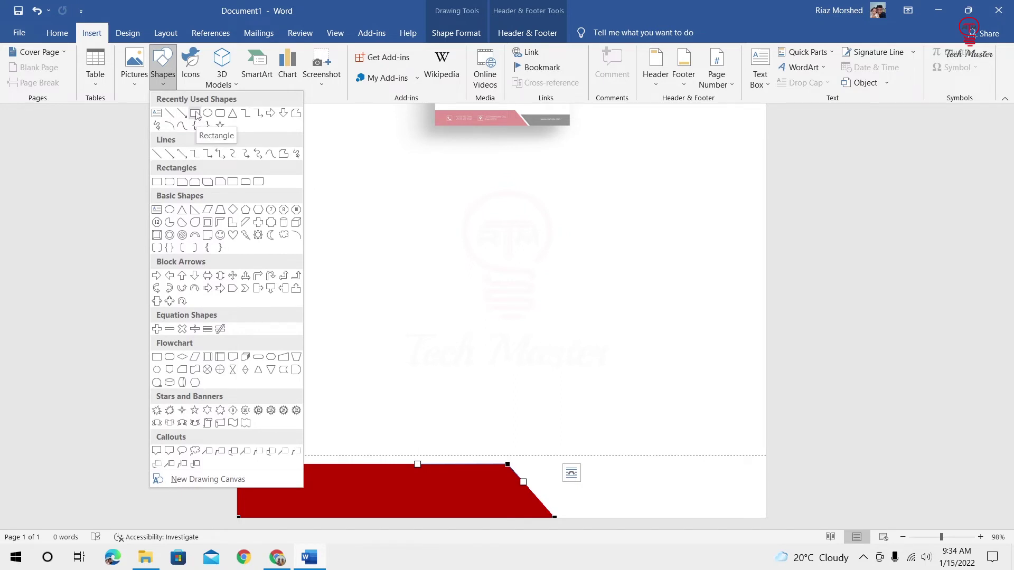
{"action": "left_click", "coordinate": [196, 114]}
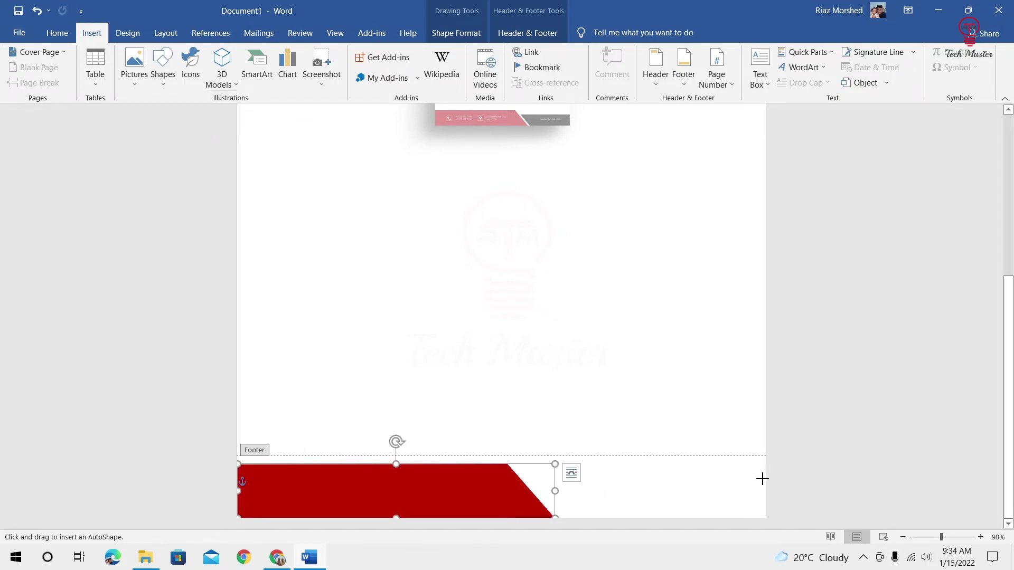
{"action": "left_click_drag", "start_coordinate": [765, 474], "coordinate": [562, 518]}
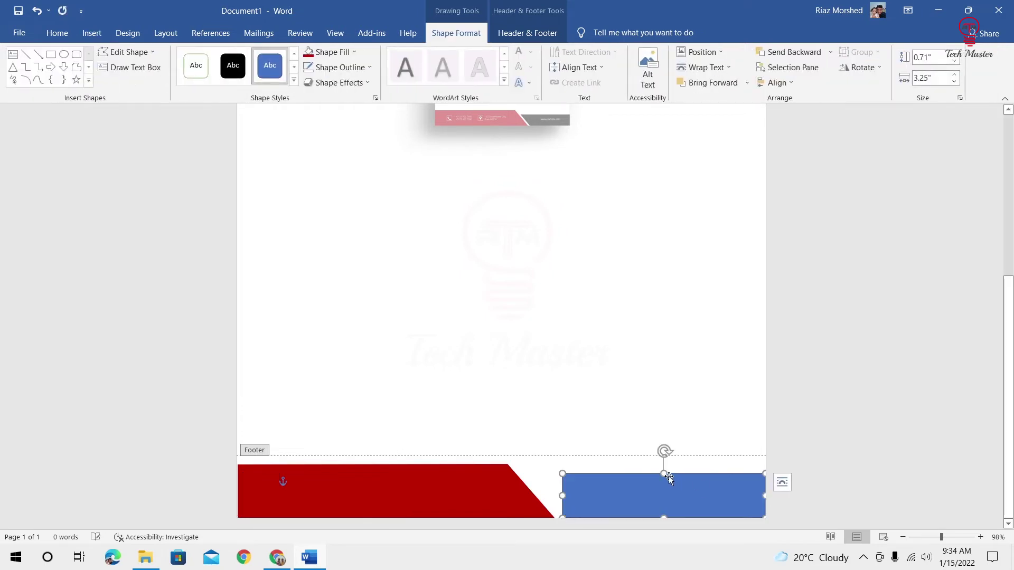
{"action": "left_click", "coordinate": [354, 51]}
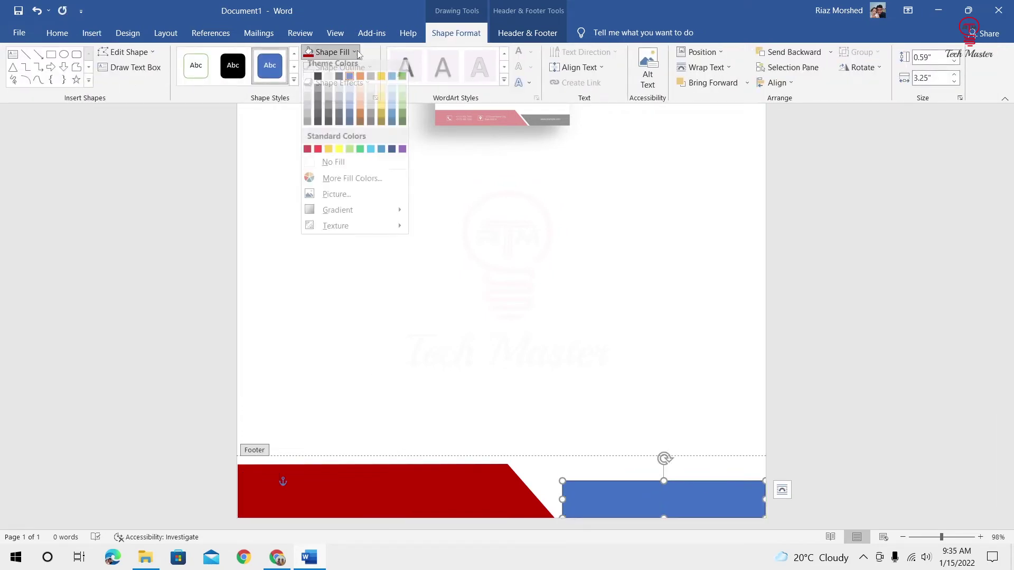
{"action": "left_click", "coordinate": [318, 81]}
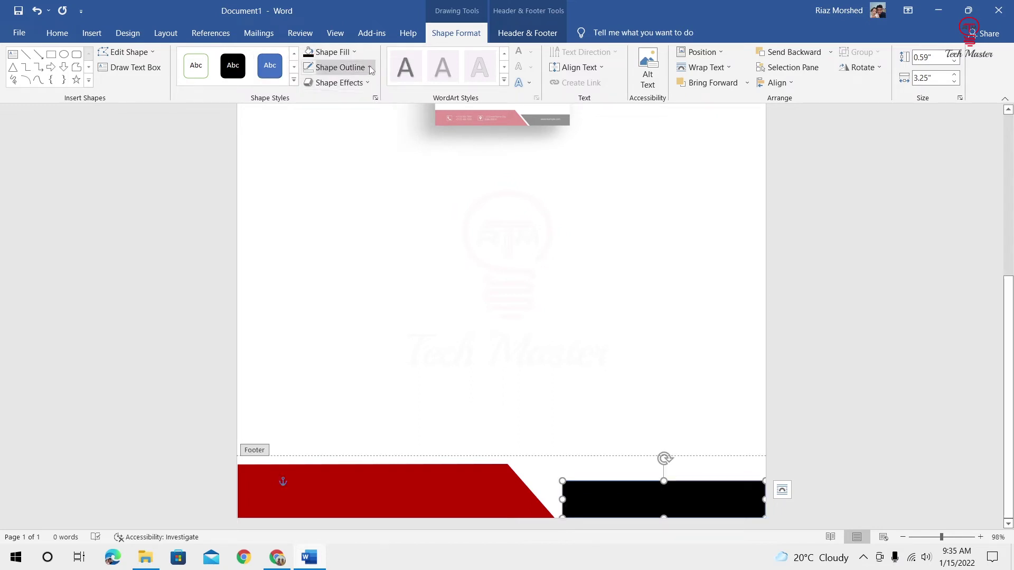
{"action": "left_click", "coordinate": [368, 67]}
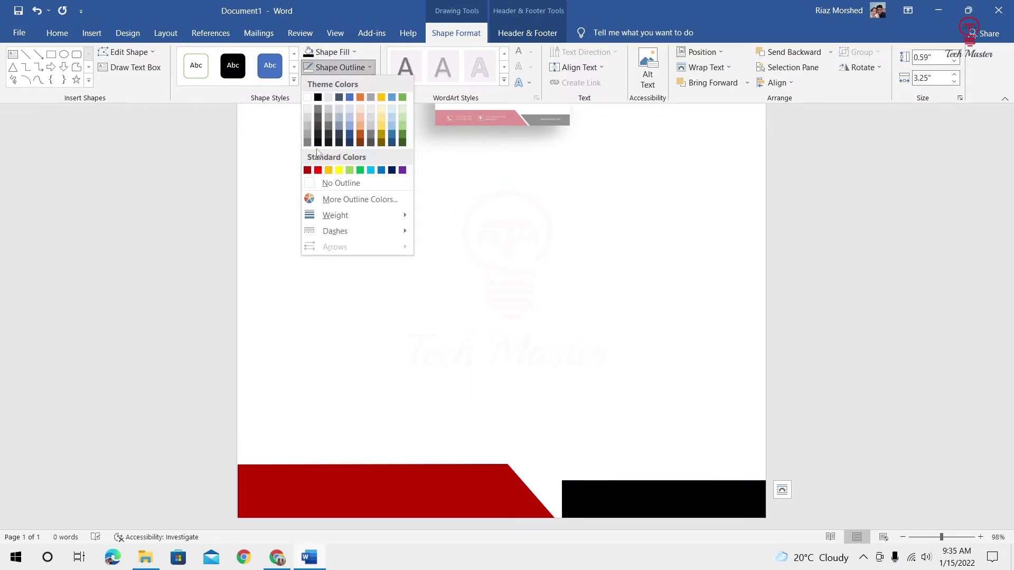
Step: Remove the black bar's outline and drag its top-left point left to match the red bar's slant
{"action": "left_click", "coordinate": [359, 188]}
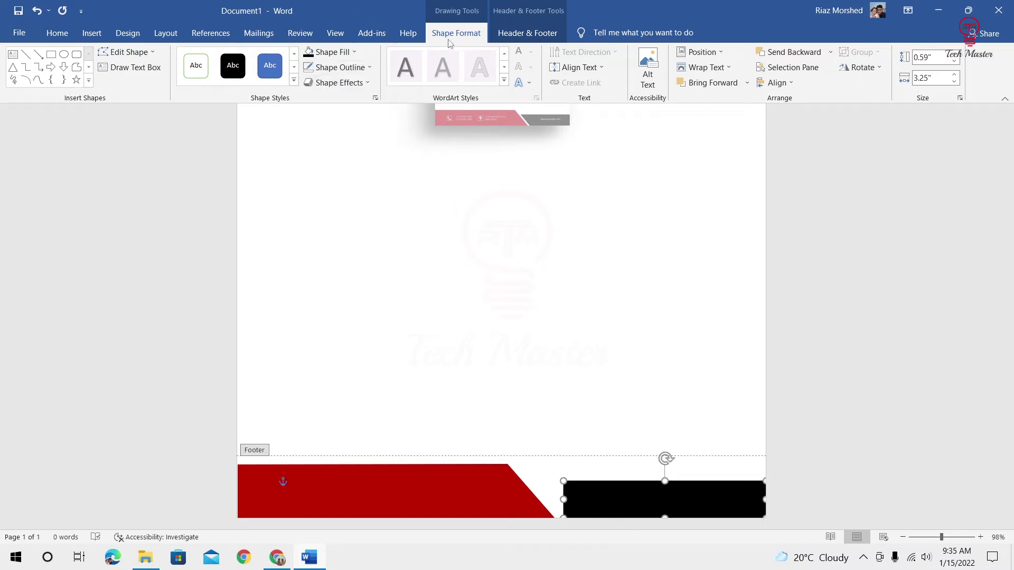
{"action": "left_click", "coordinate": [153, 55]}
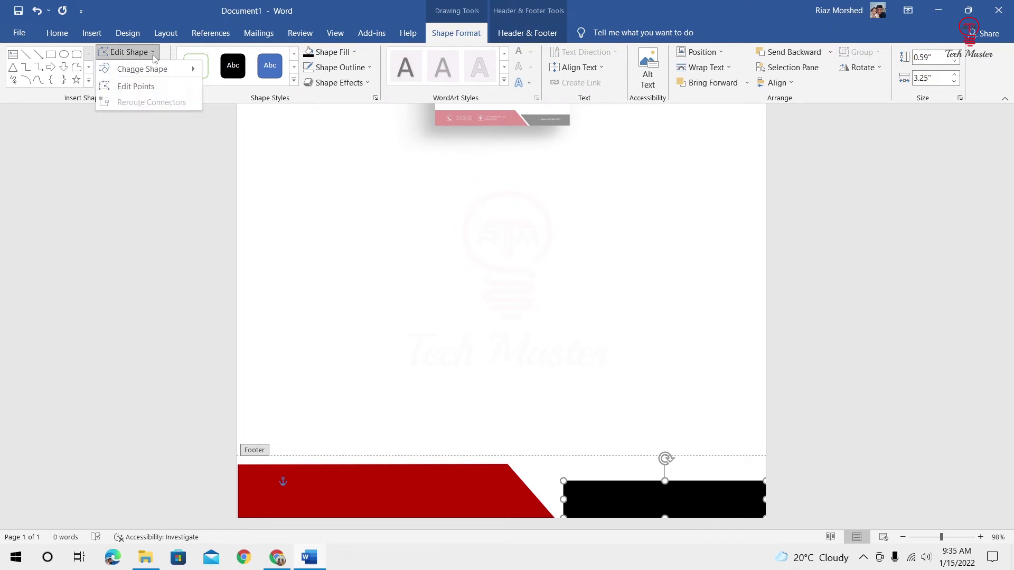
{"action": "left_click", "coordinate": [155, 87]}
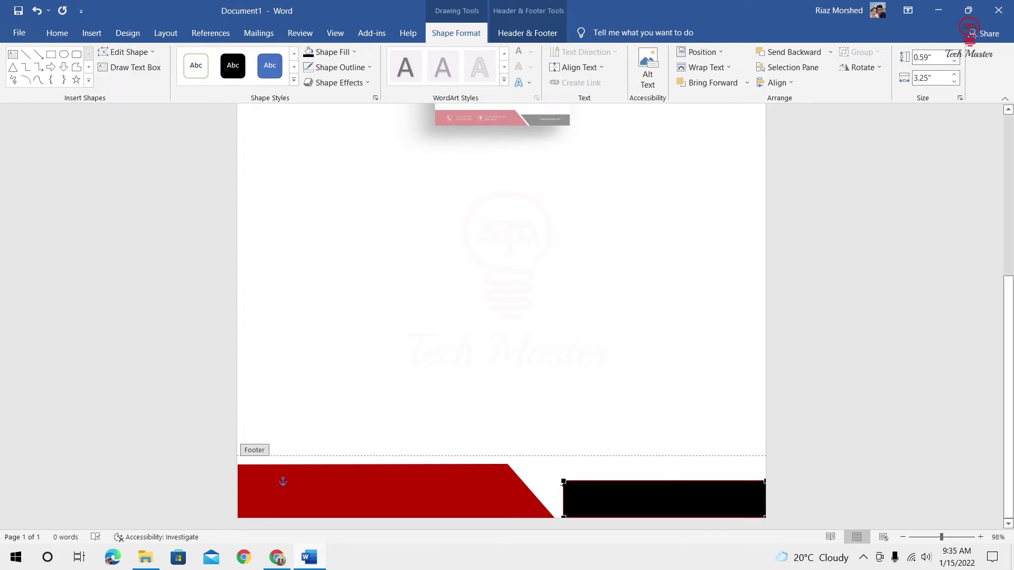
{"action": "left_click", "coordinate": [563, 482]}
{"action": "left_click_drag", "start_coordinate": [564, 481], "coordinate": [529, 481]}
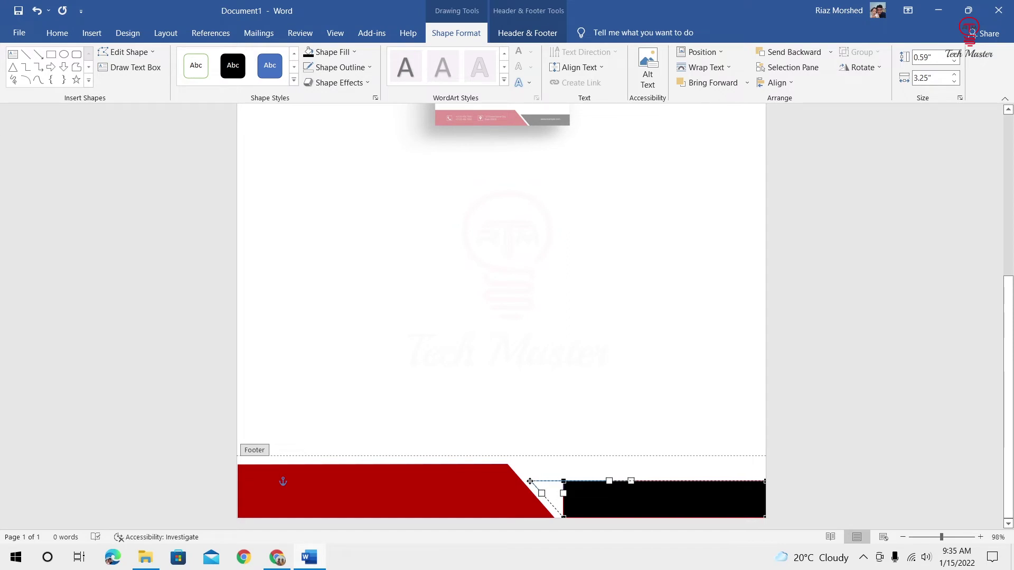
{"action": "left_click_drag", "start_coordinate": [530, 482], "coordinate": [530, 482]}
{"action": "left_click", "coordinate": [391, 390]}
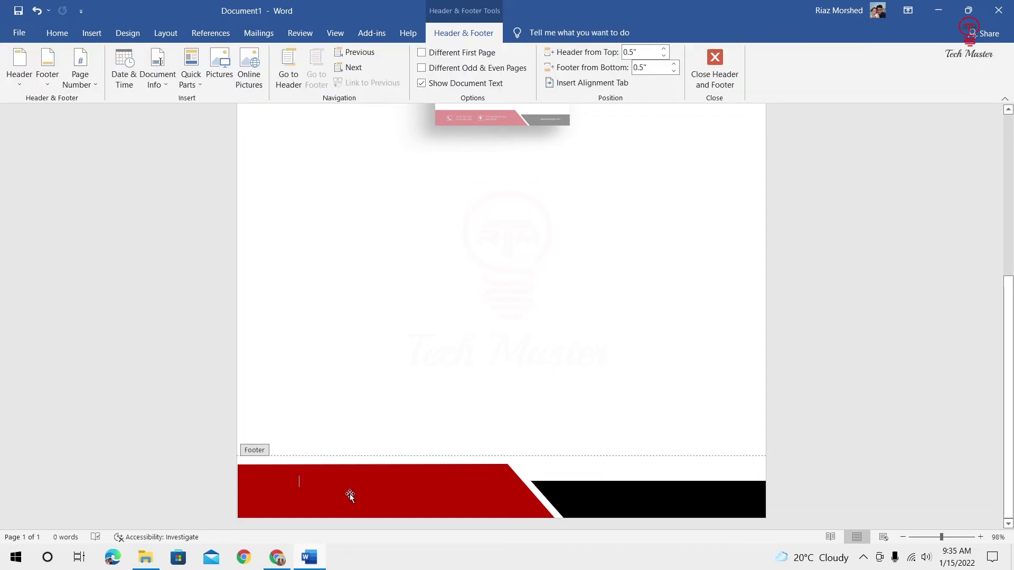
Step: Search the icon library for 'ph' and insert the ringing phone icon into the footer
{"action": "left_click", "coordinate": [316, 493]}
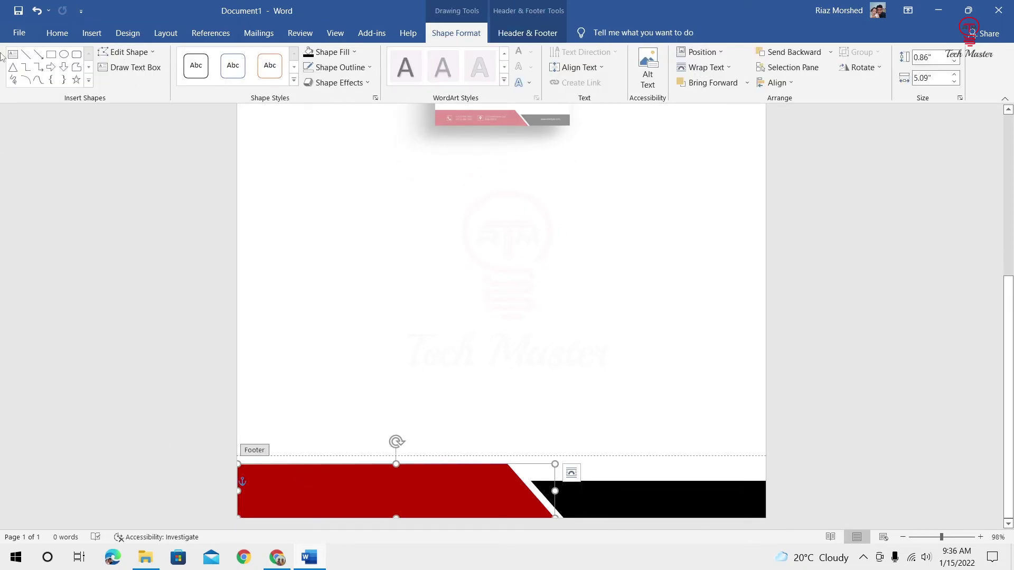
{"action": "left_click", "coordinate": [91, 35]}
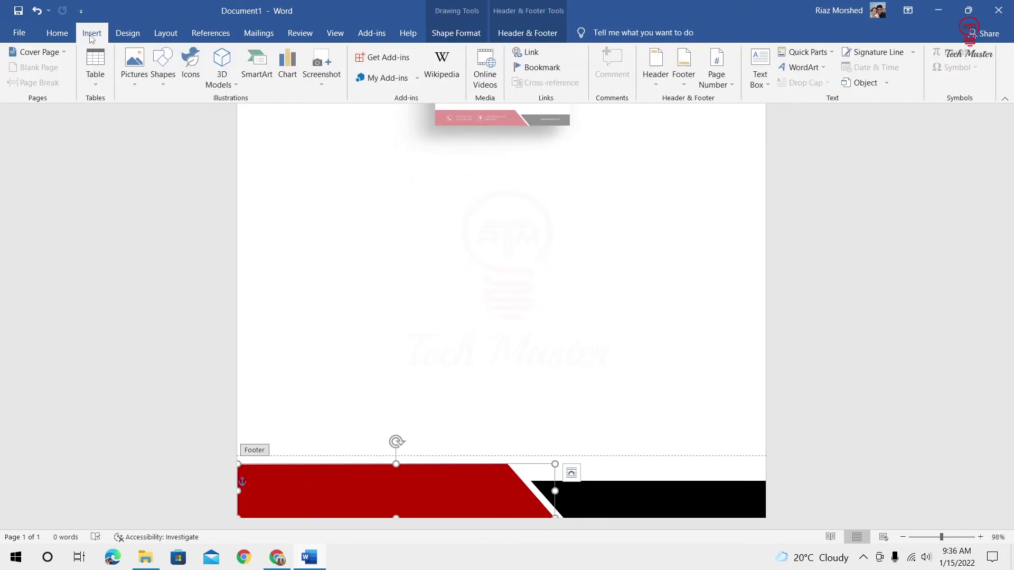
{"action": "left_click", "coordinate": [191, 66]}
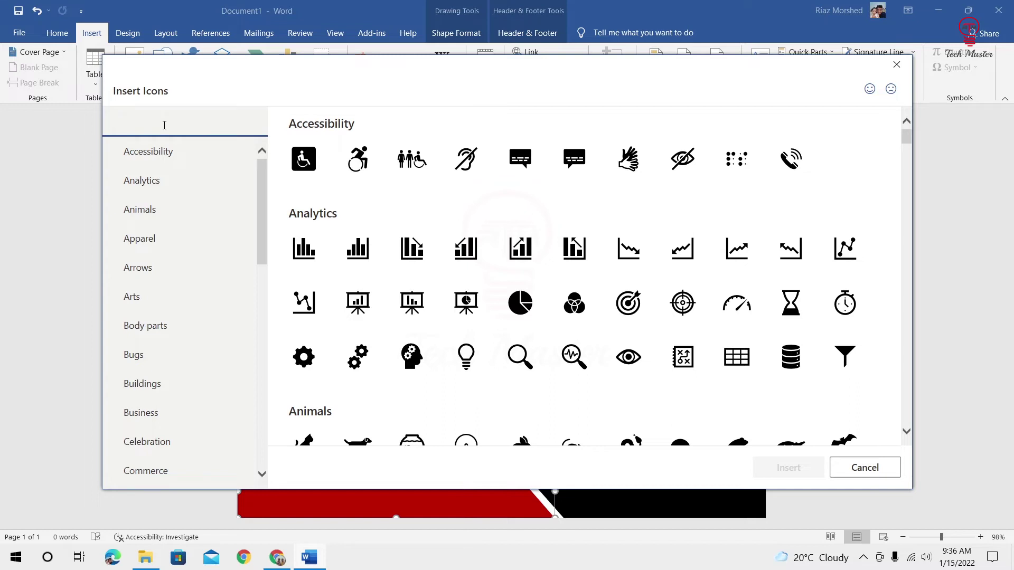
{"action": "type", "text": "ph"}
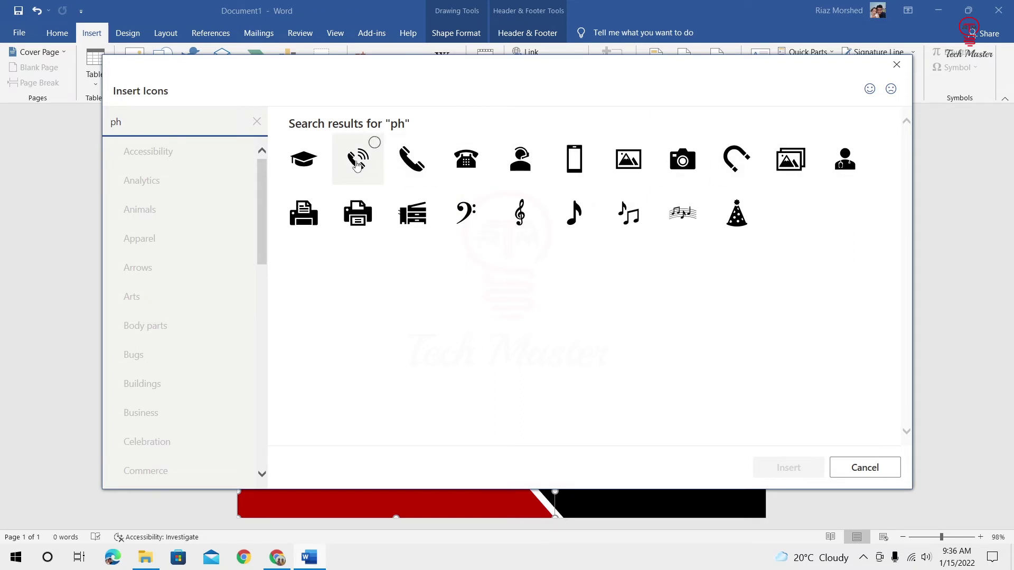
{"action": "left_click", "coordinate": [358, 161]}
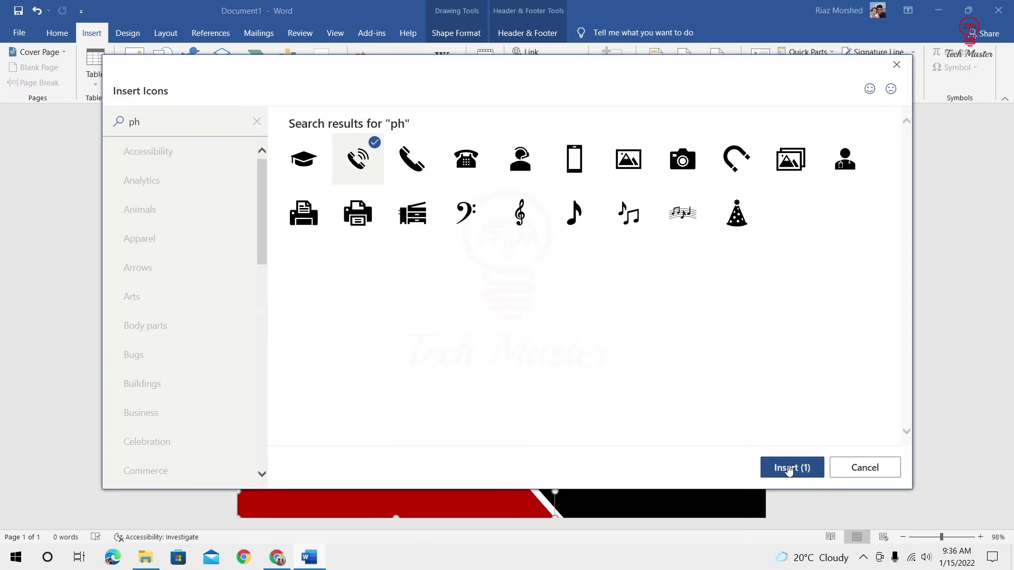
{"action": "left_click", "coordinate": [789, 468]}
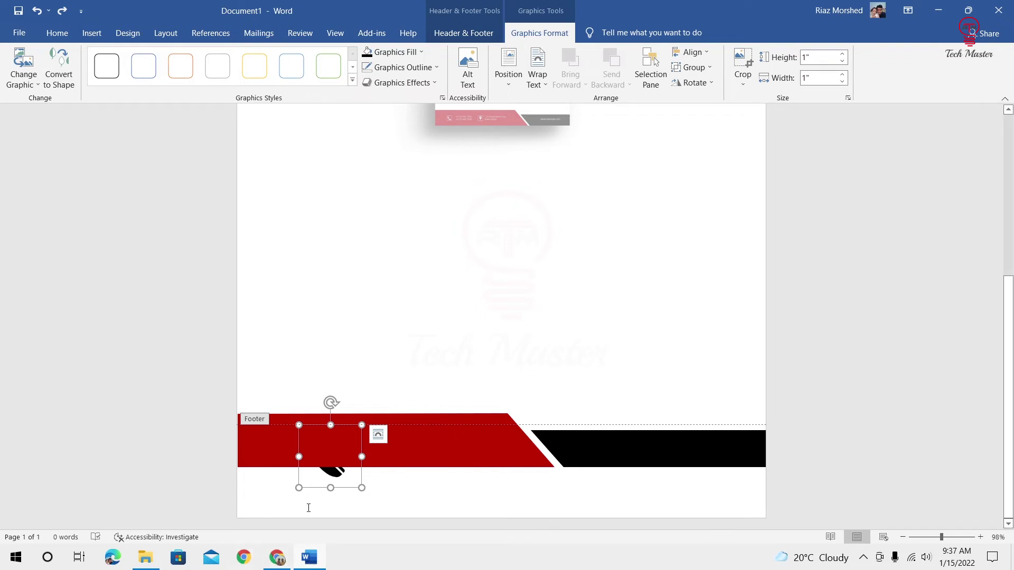
Step: Give the phone icon Square wrapping, shrink it to 0.31", move it onto the red bar, and colour it white
{"action": "left_click", "coordinate": [380, 438]}
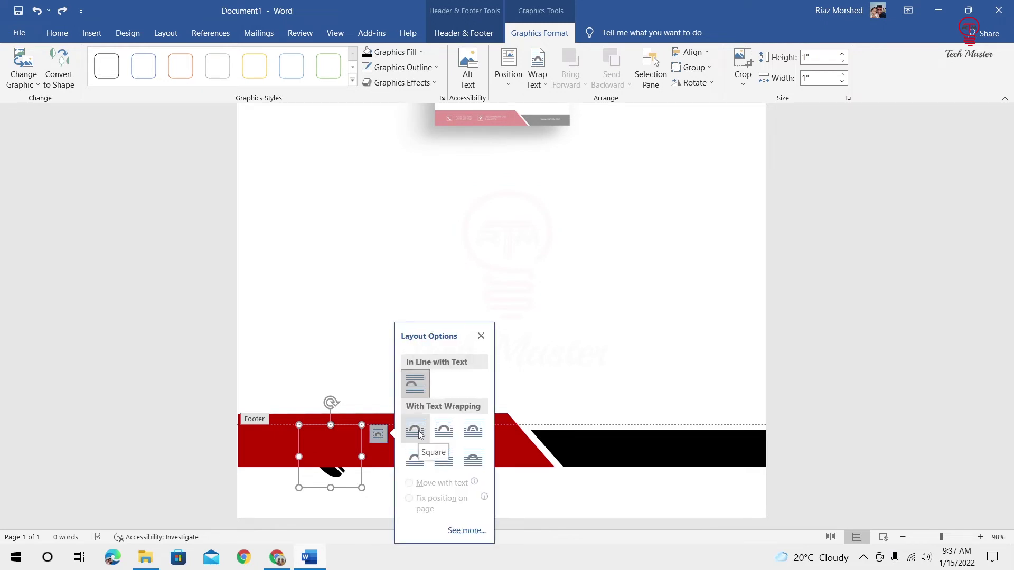
{"action": "left_click", "coordinate": [415, 429]}
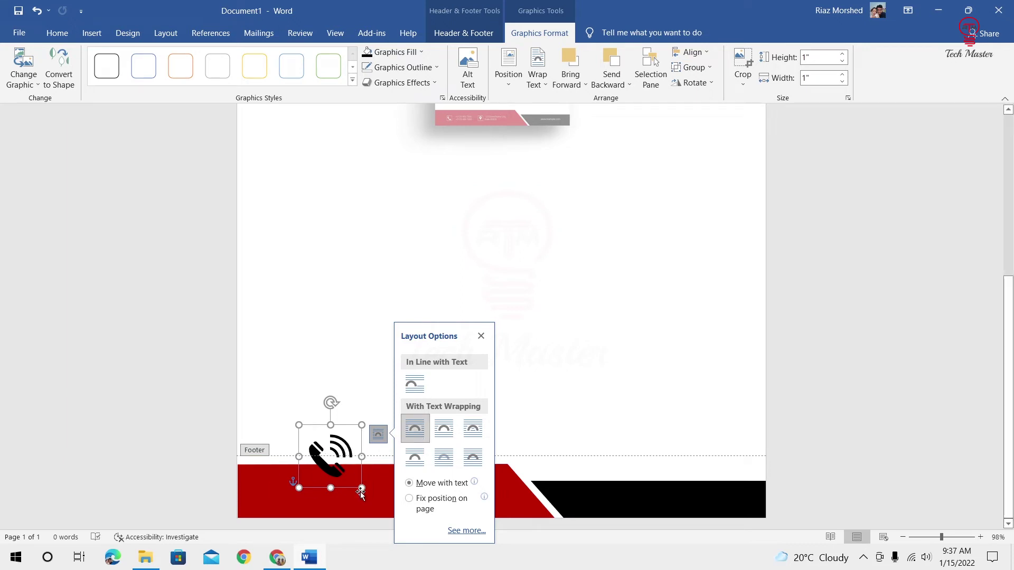
{"action": "left_click_drag", "start_coordinate": [361, 489], "coordinate": [320, 441]}
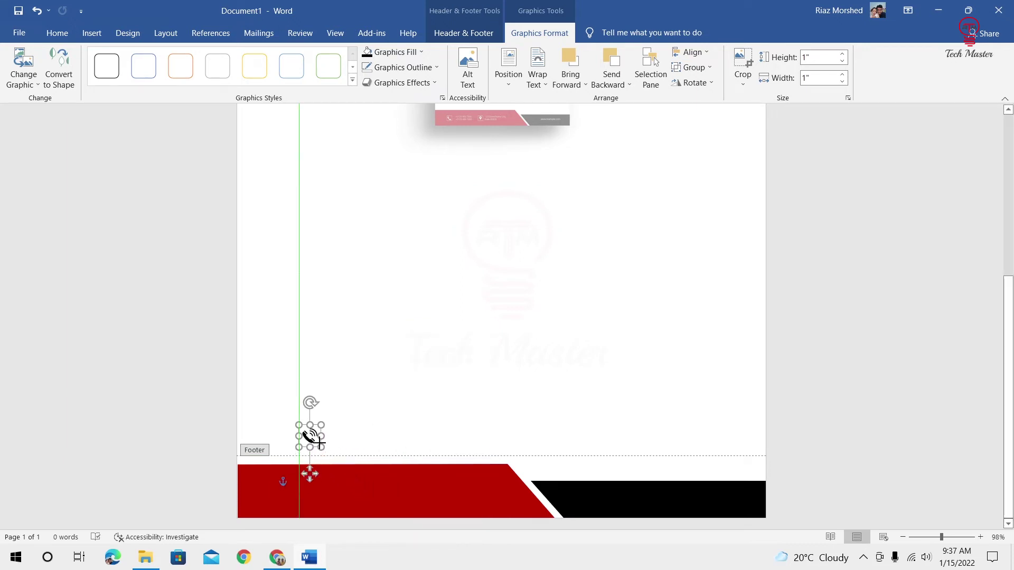
{"action": "left_click_drag", "start_coordinate": [306, 445], "coordinate": [287, 491]}
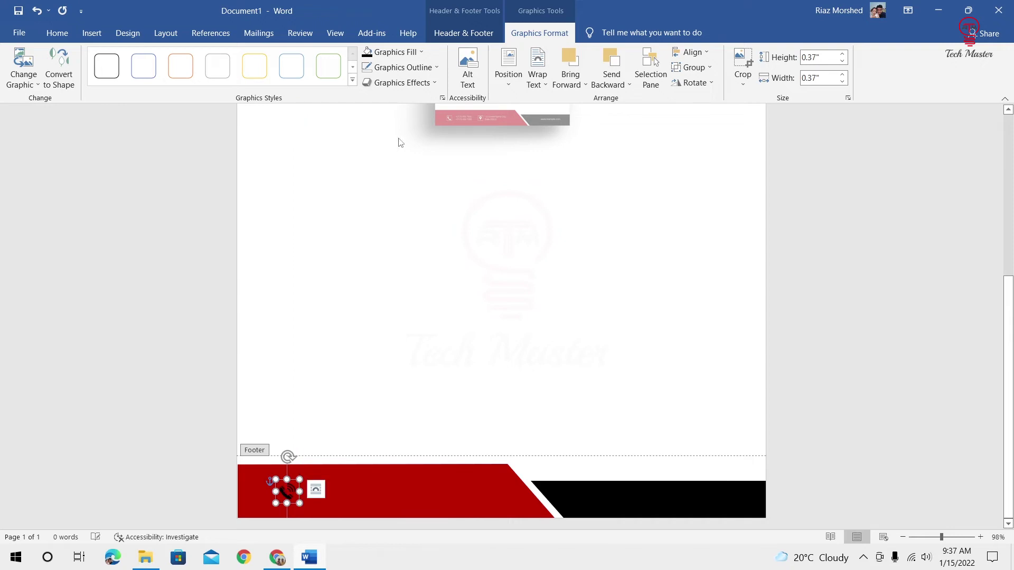
{"action": "left_click", "coordinate": [423, 52]}
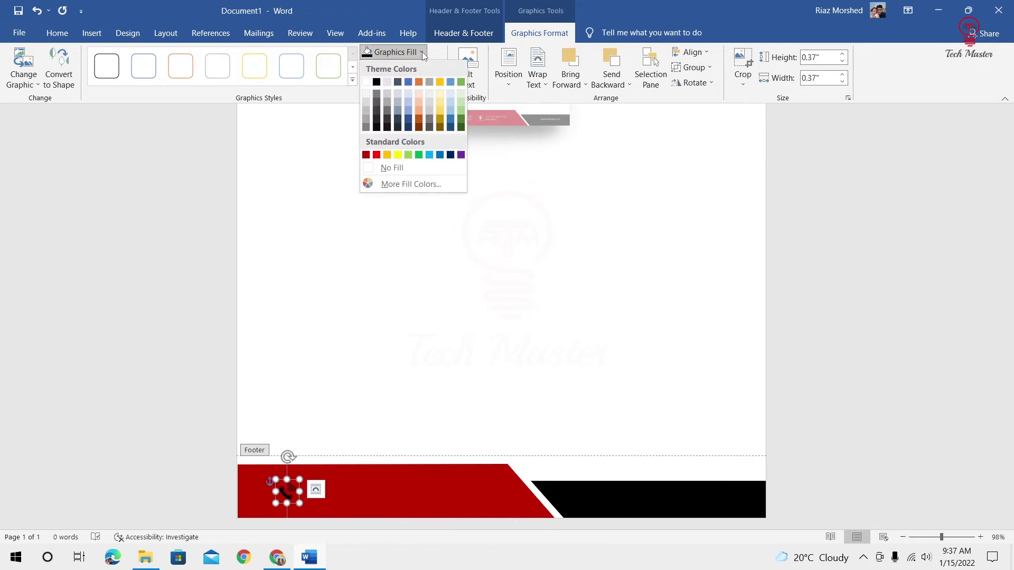
{"action": "left_click", "coordinate": [368, 83]}
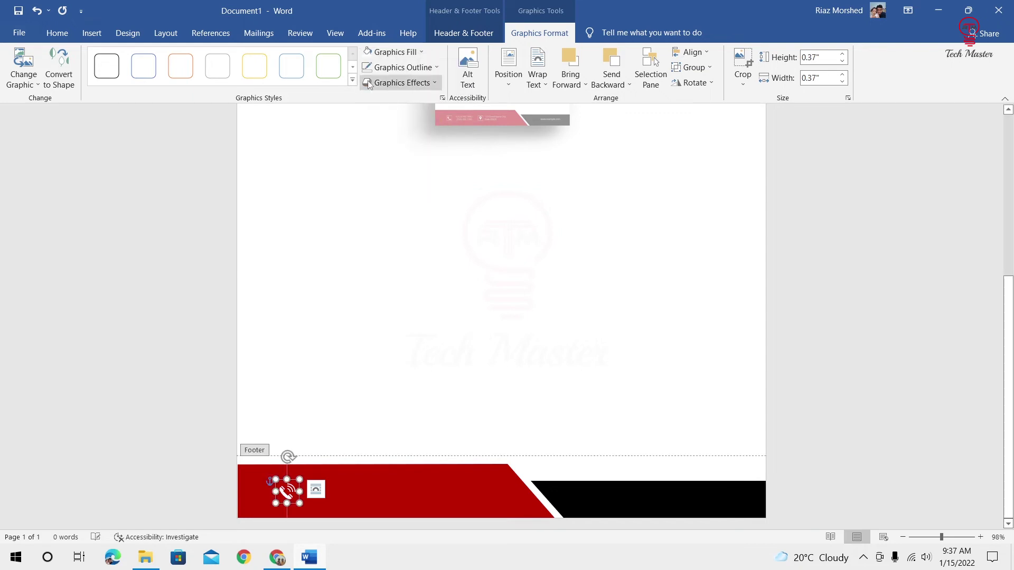
{"action": "left_click", "coordinate": [278, 491]}
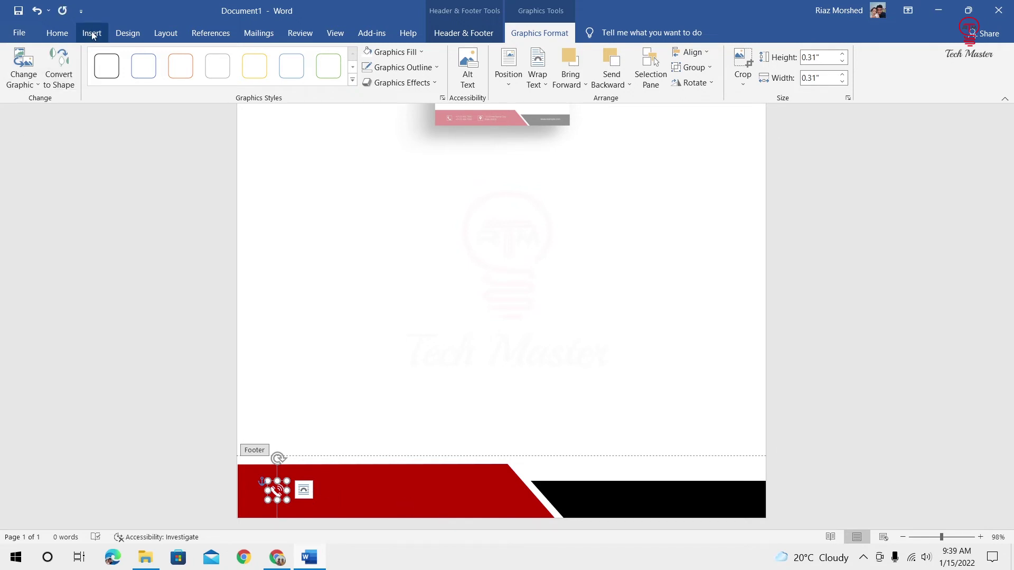
Step: Draw a text box next to the phone icon on the red bar and type a zeros placeholder number
{"action": "left_click", "coordinate": [92, 35]}
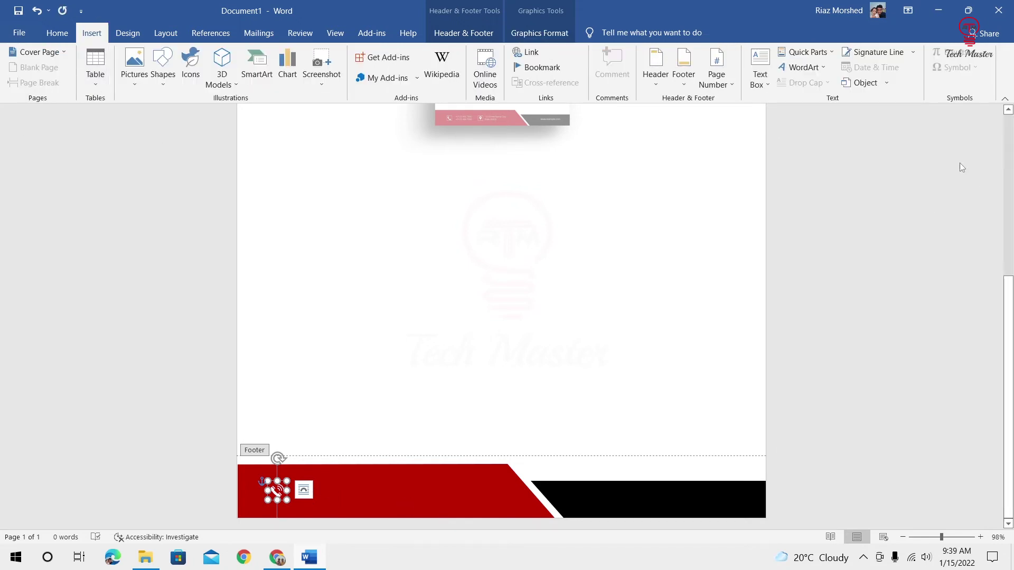
{"action": "left_click", "coordinate": [761, 72]}
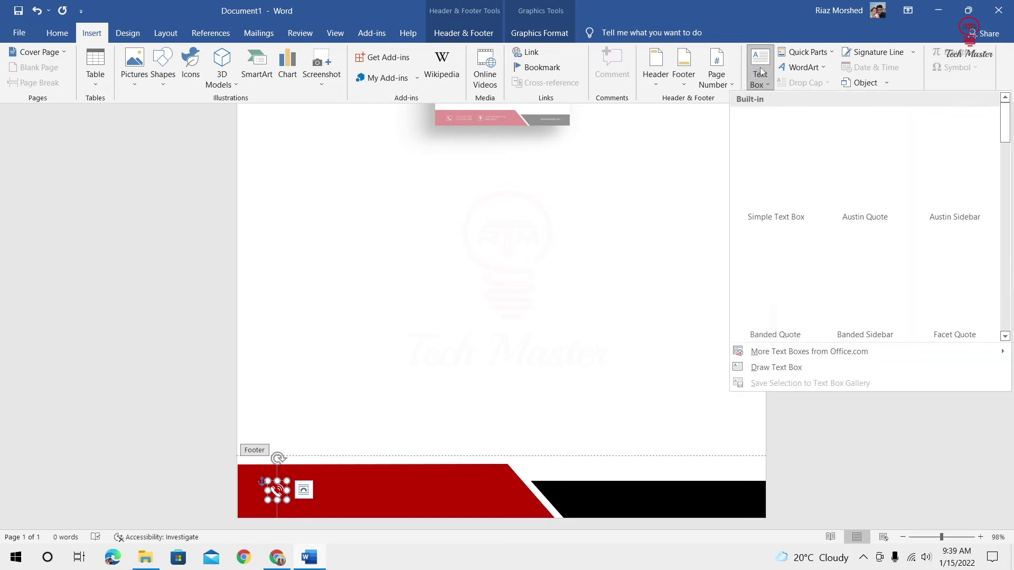
{"action": "left_click", "coordinate": [760, 367]}
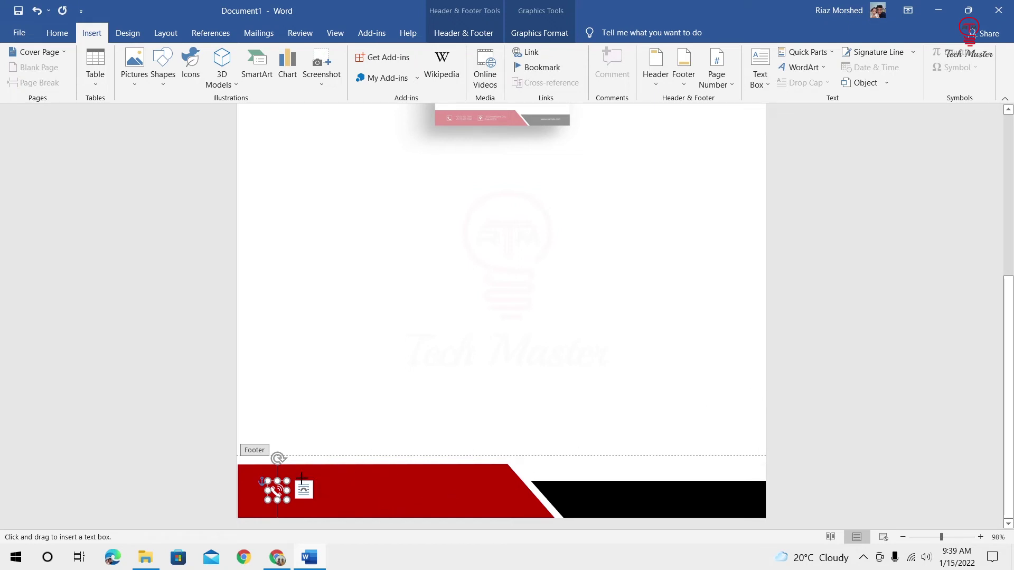
{"action": "mouse_move", "coordinate": [316, 482]}
{"action": "left_mouse_down"}
{"action": "mouse_move", "coordinate": [338, 498]}
{"action": "mouse_move", "coordinate": [397, 499]}
{"action": "left_mouse_up"}
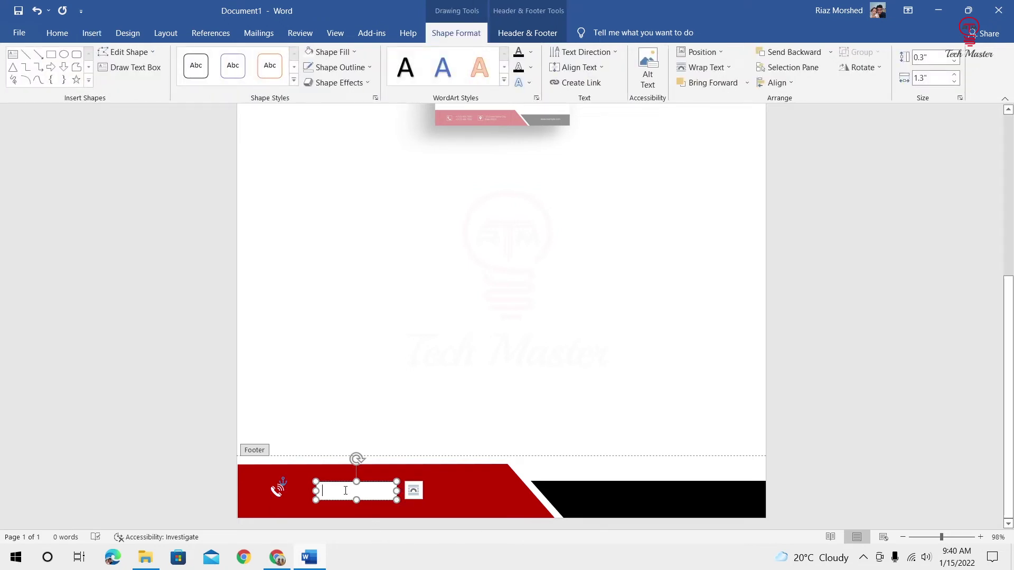
{"action": "left_click_drag", "start_coordinate": [339, 483], "coordinate": [312, 481]}
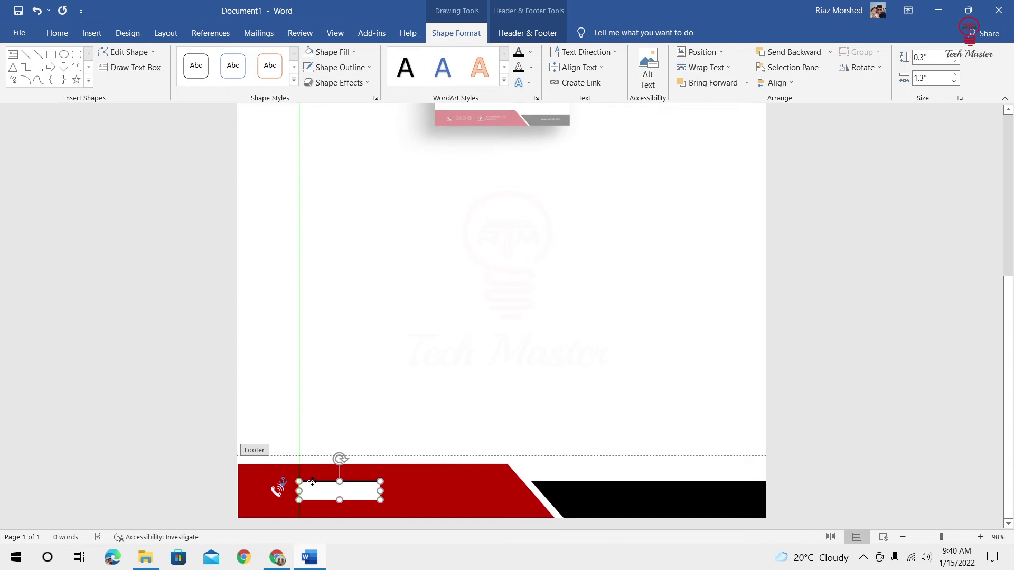
{"action": "left_click_drag", "start_coordinate": [311, 482], "coordinate": [312, 482]}
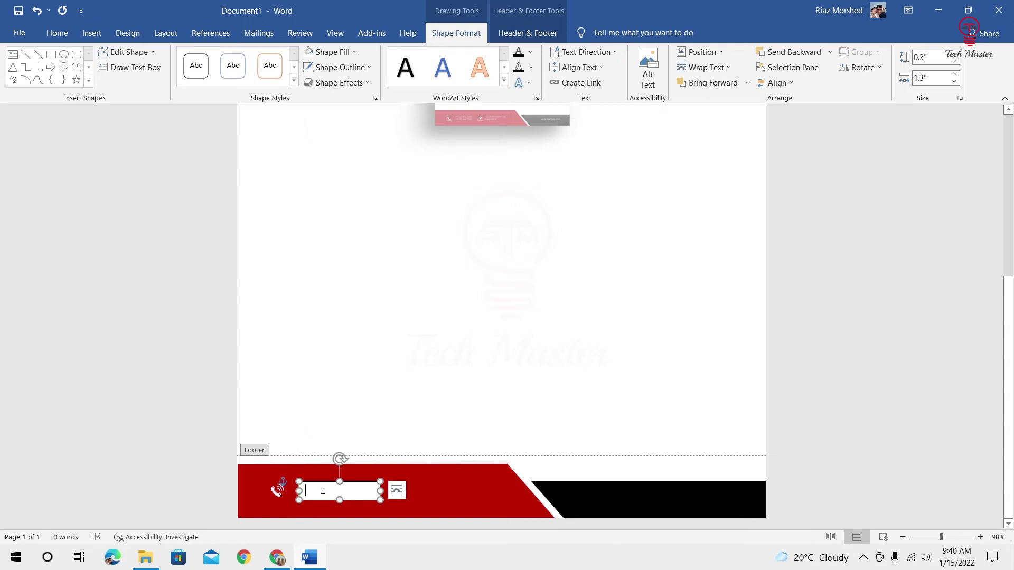
{"action": "type", "text": "000 000 000"}
{"action": "left_click", "coordinate": [435, 493]}
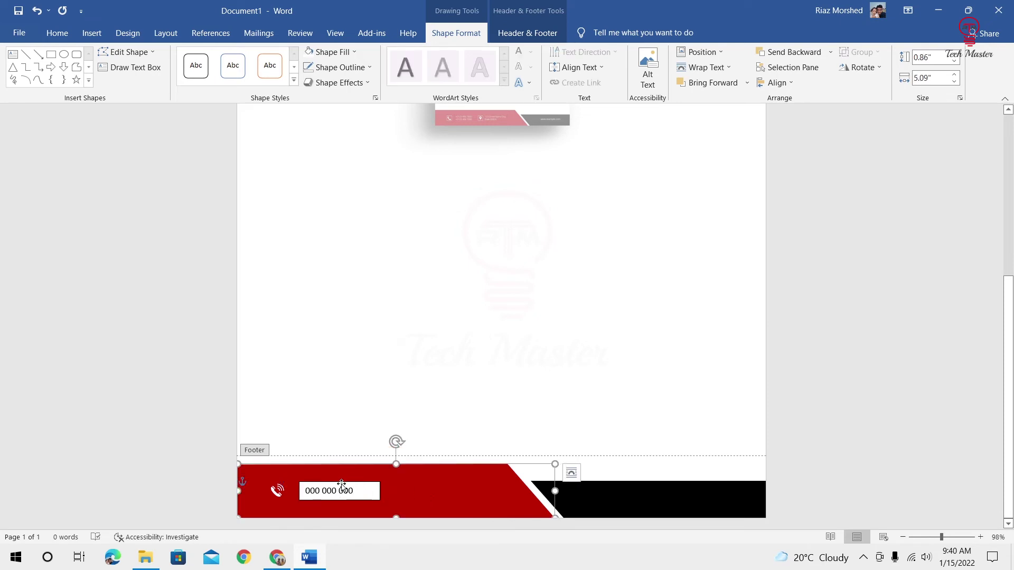
Step: Give the phone-number text box no fill and no outline
{"action": "left_click", "coordinate": [339, 481]}
{"action": "left_click", "coordinate": [355, 53]}
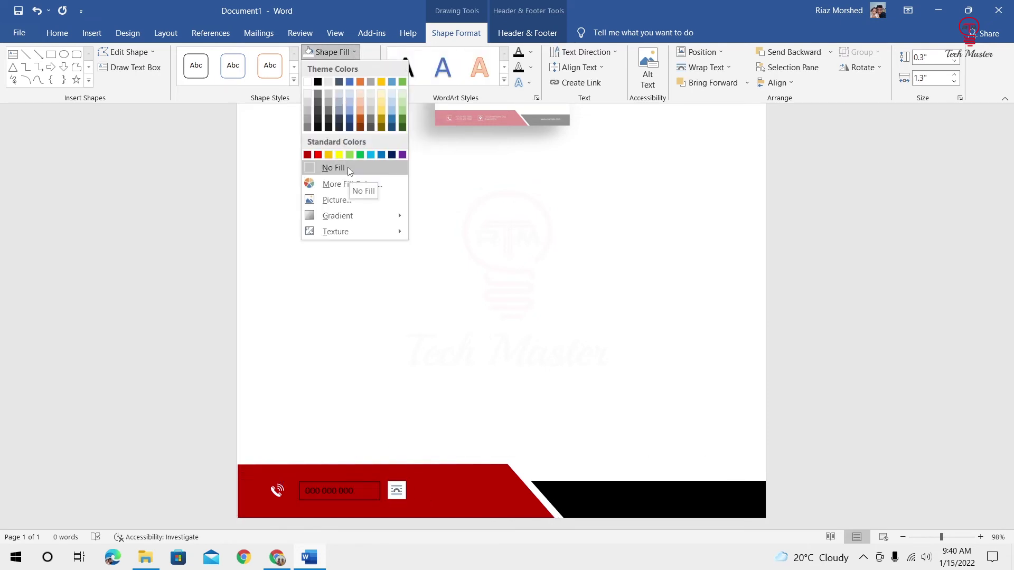
{"action": "left_click", "coordinate": [348, 167]}
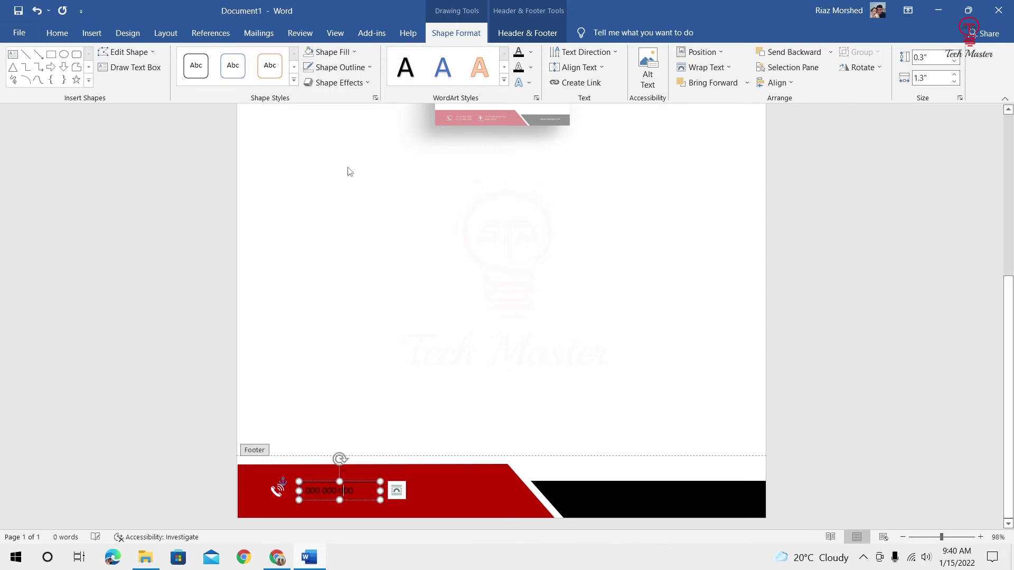
{"action": "left_click", "coordinate": [367, 68]}
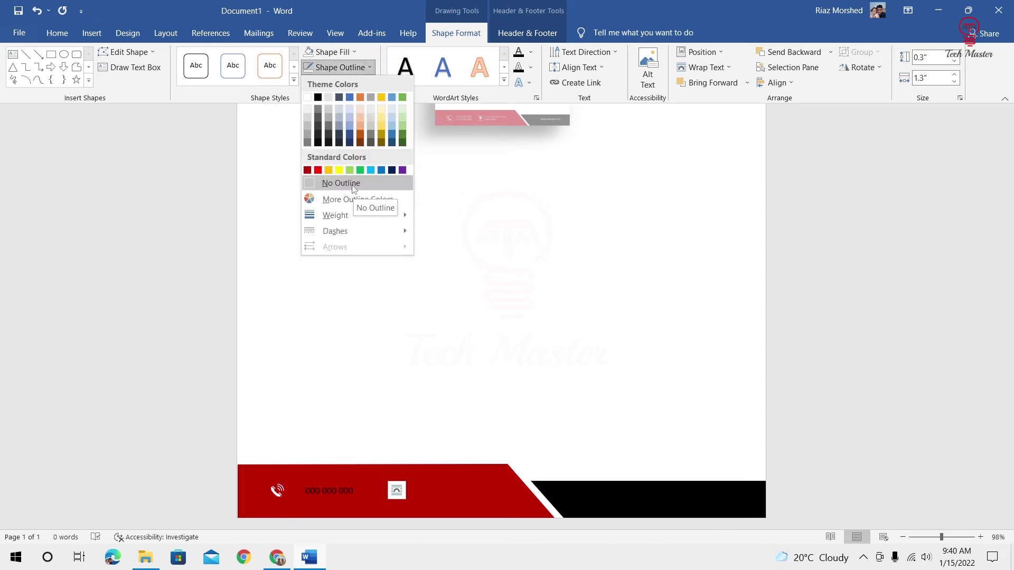
{"action": "left_click", "coordinate": [353, 186]}
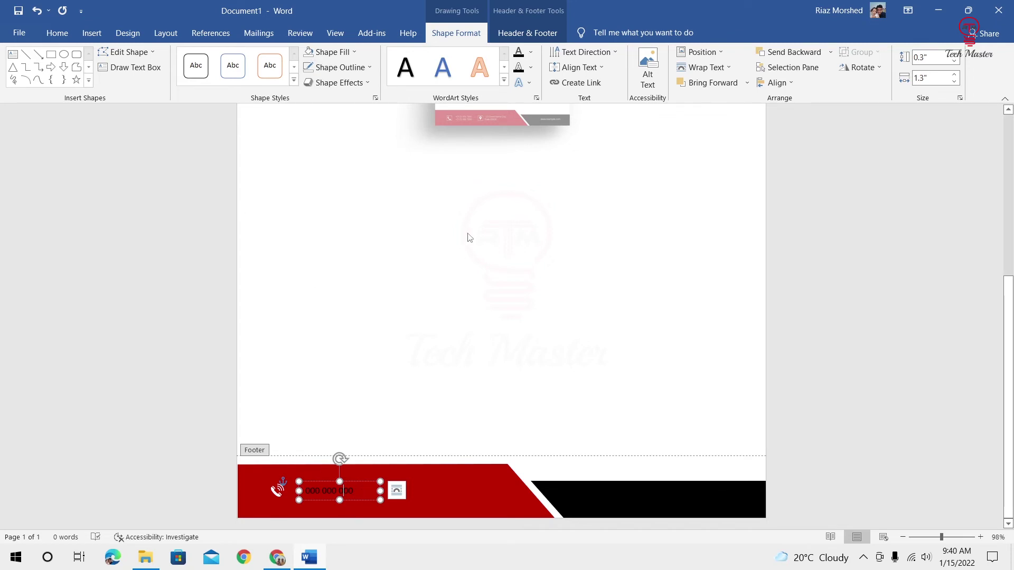
Step: Make the phone number text 000 000 000 white
{"action": "key", "text": "shift+End"}
{"action": "triple_click", "coordinate": [340, 492]}
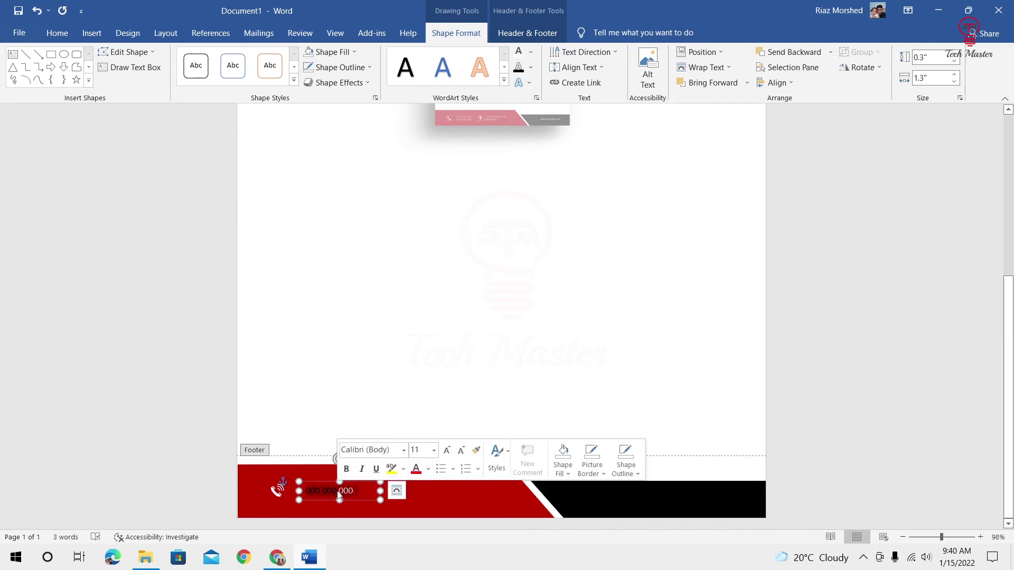
{"action": "left_click", "coordinate": [532, 49]}
{"action": "left_click", "coordinate": [521, 101]}
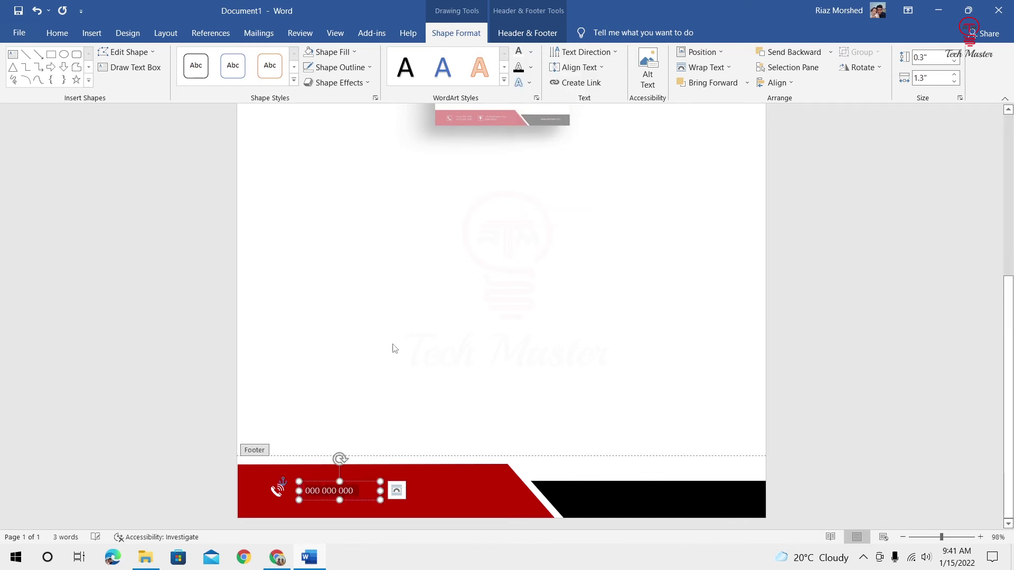
{"action": "key", "text": "Escape"}
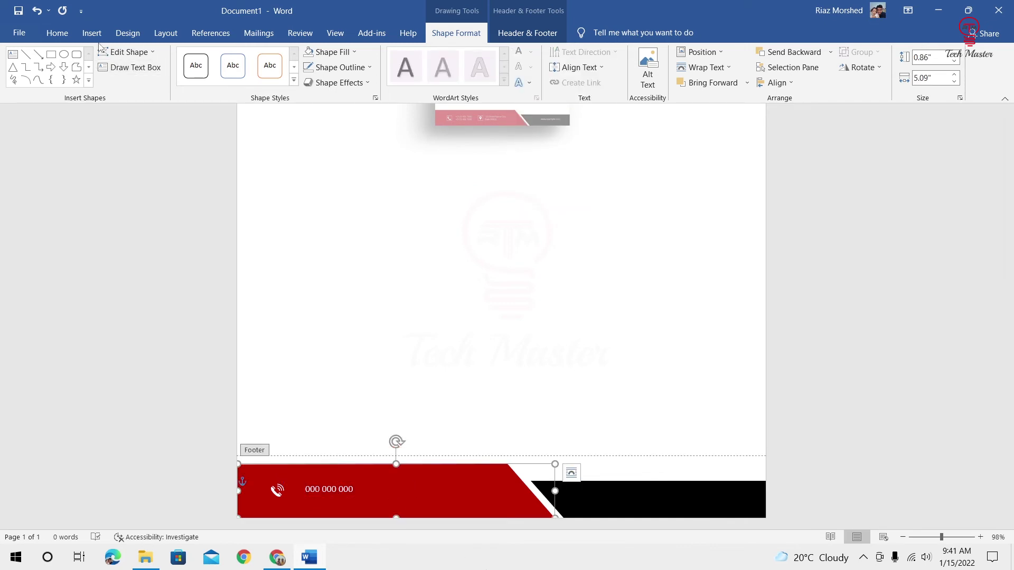
{"action": "left_click", "coordinate": [92, 33]}
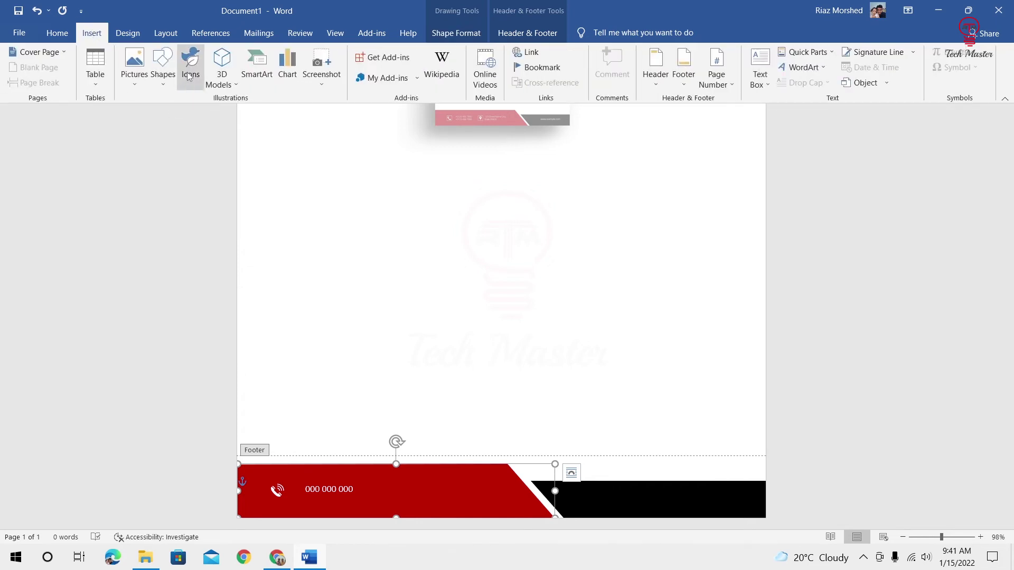
Step: Insert the location-pin icon from the icon library's Location category into the footer
{"action": "left_click", "coordinate": [191, 72]}
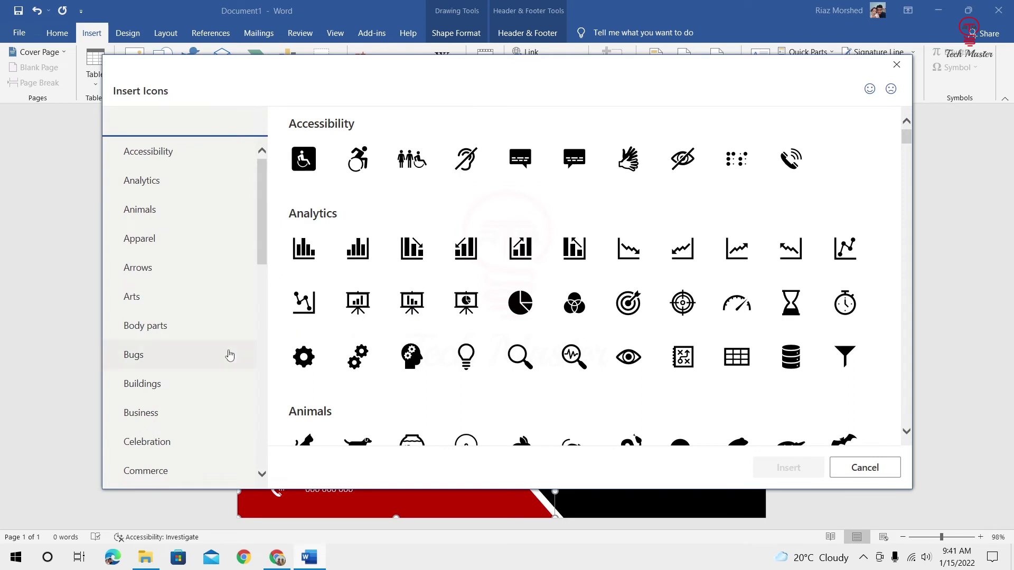
{"action": "scroll", "coordinate": [230, 355], "scroll_direction": "down", "scroll_amount": 3}
{"action": "scroll", "coordinate": [230, 355], "scroll_direction": "down", "scroll_amount": 3}
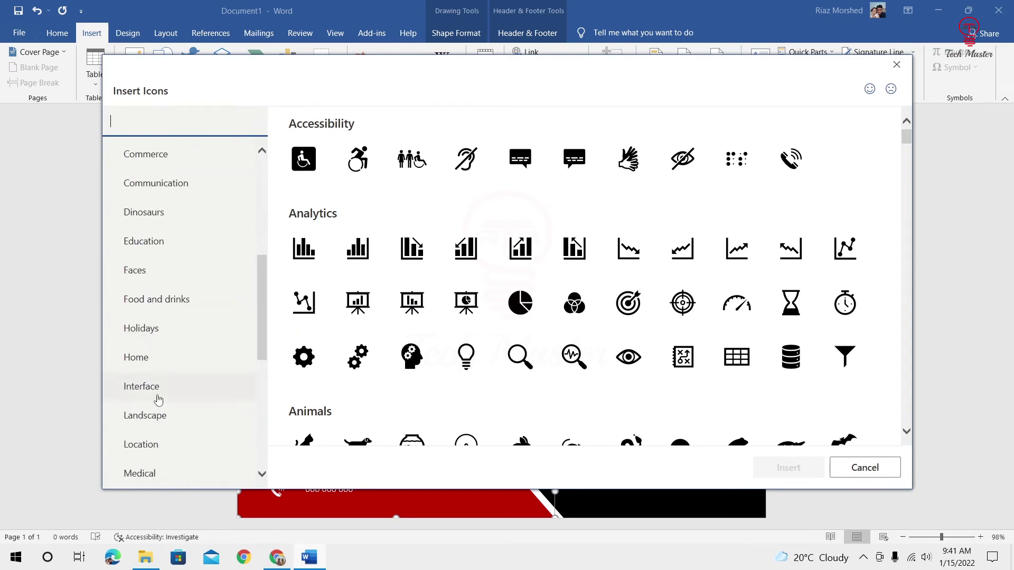
{"action": "left_click", "coordinate": [183, 445]}
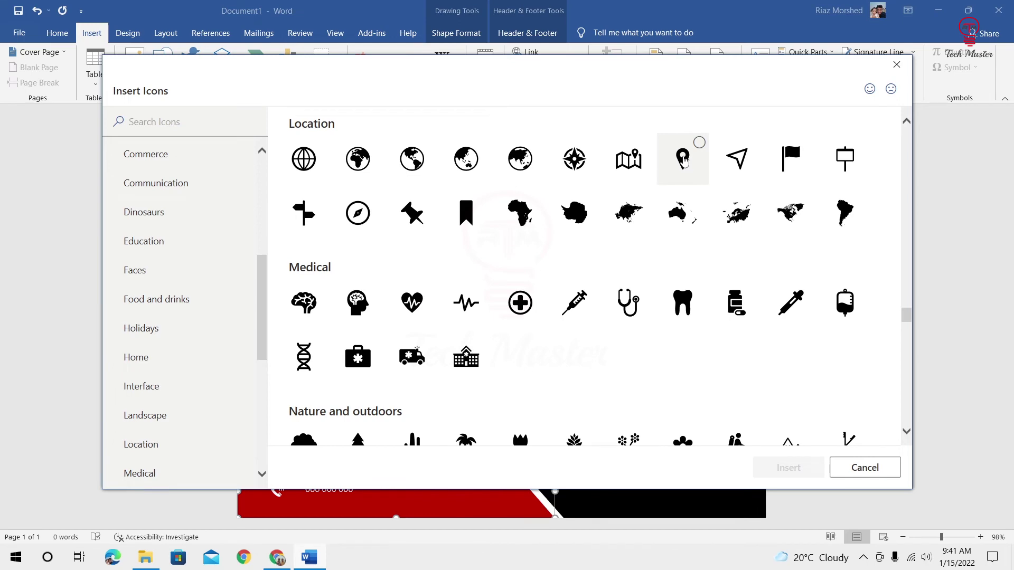
{"action": "left_click", "coordinate": [684, 160]}
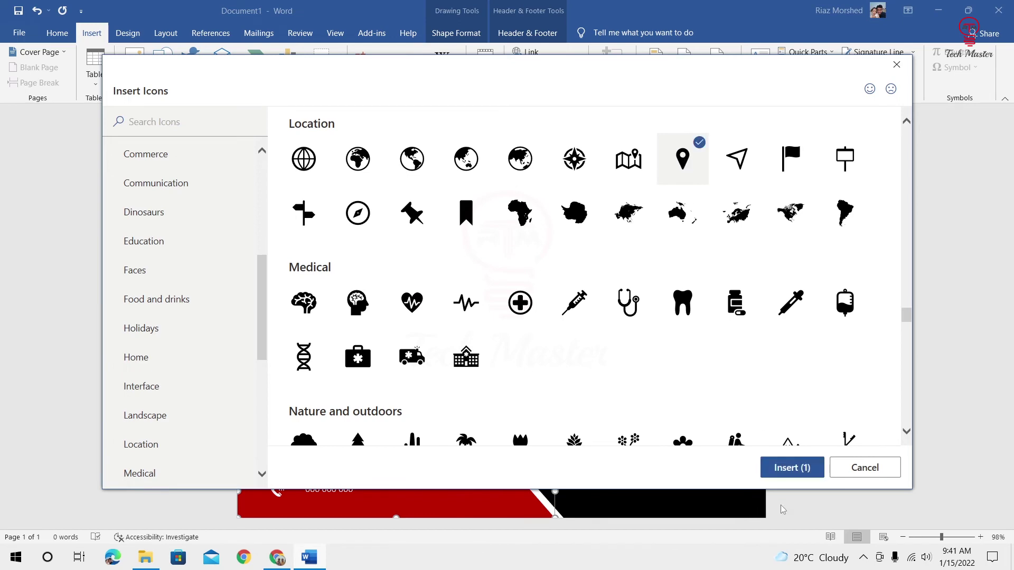
{"action": "left_click", "coordinate": [790, 468]}
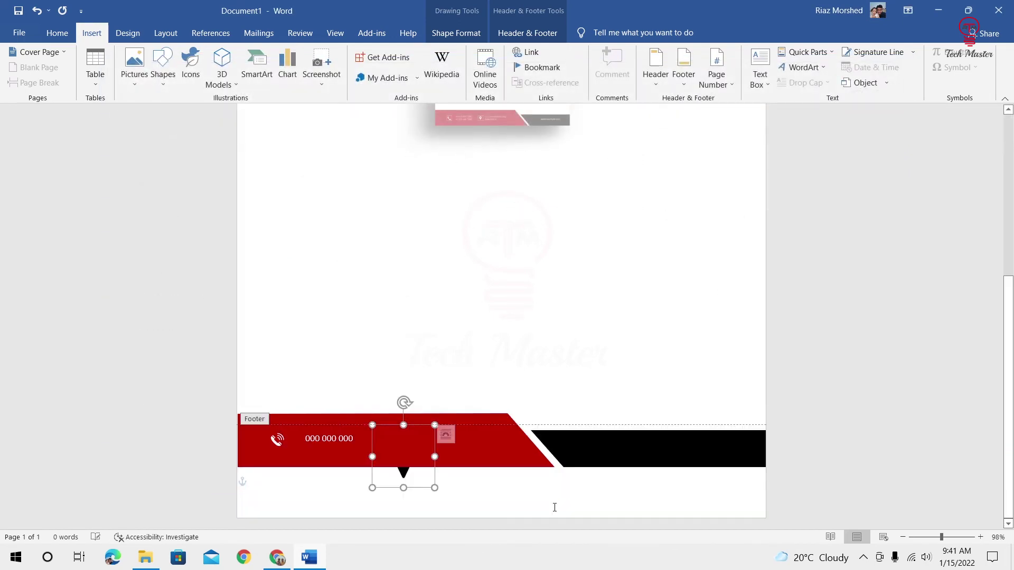
Step: Float the pin icon with Square wrapping and place it in the red band after the phone number
{"action": "left_click", "coordinate": [452, 436]}
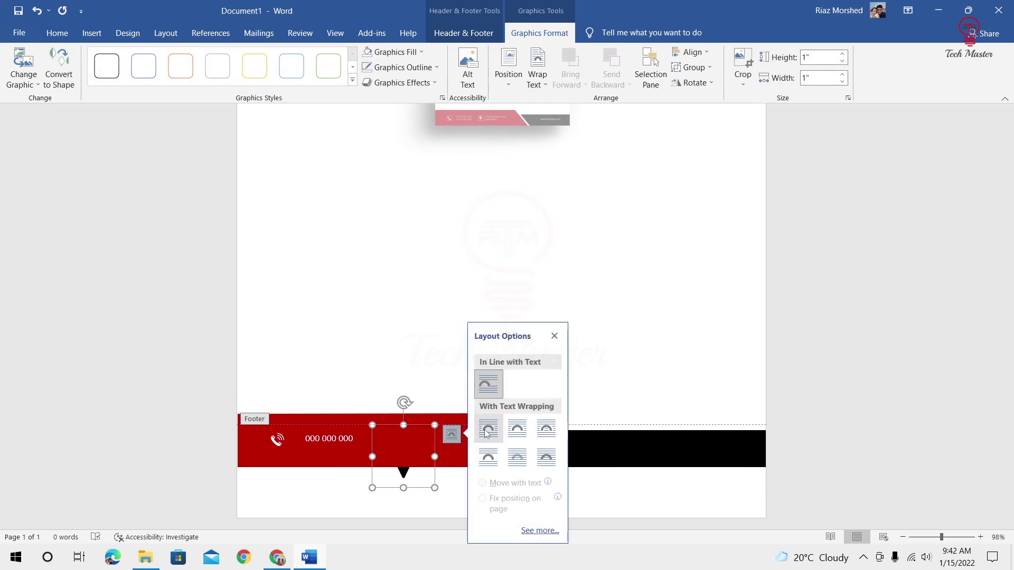
{"action": "left_click", "coordinate": [487, 432]}
{"action": "left_click", "coordinate": [398, 463]}
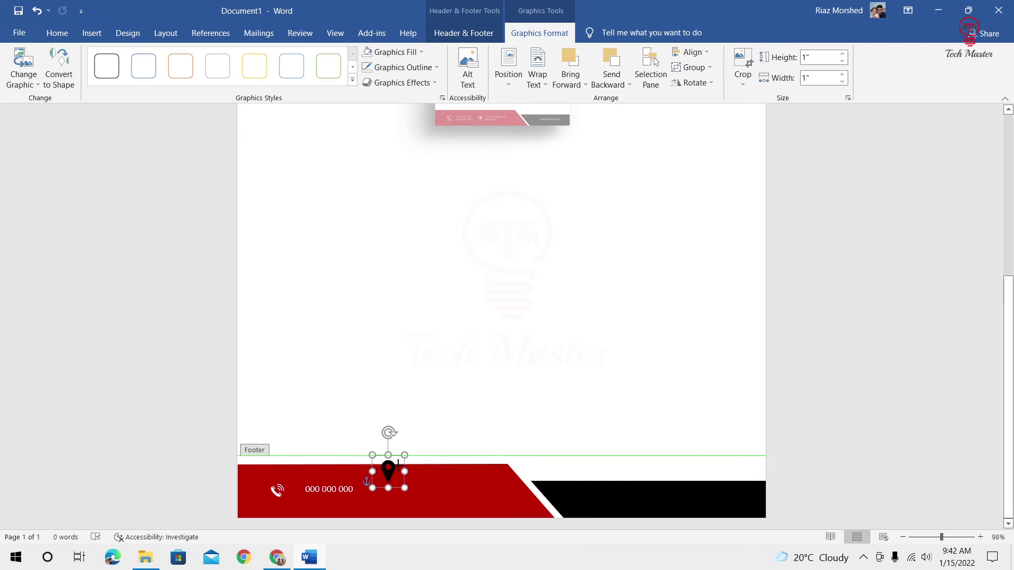
{"action": "mouse_move", "coordinate": [388, 473]}
{"action": "left_mouse_down"}
{"action": "mouse_move", "coordinate": [387, 488]}
{"action": "mouse_move", "coordinate": [380, 478]}
{"action": "left_mouse_up"}
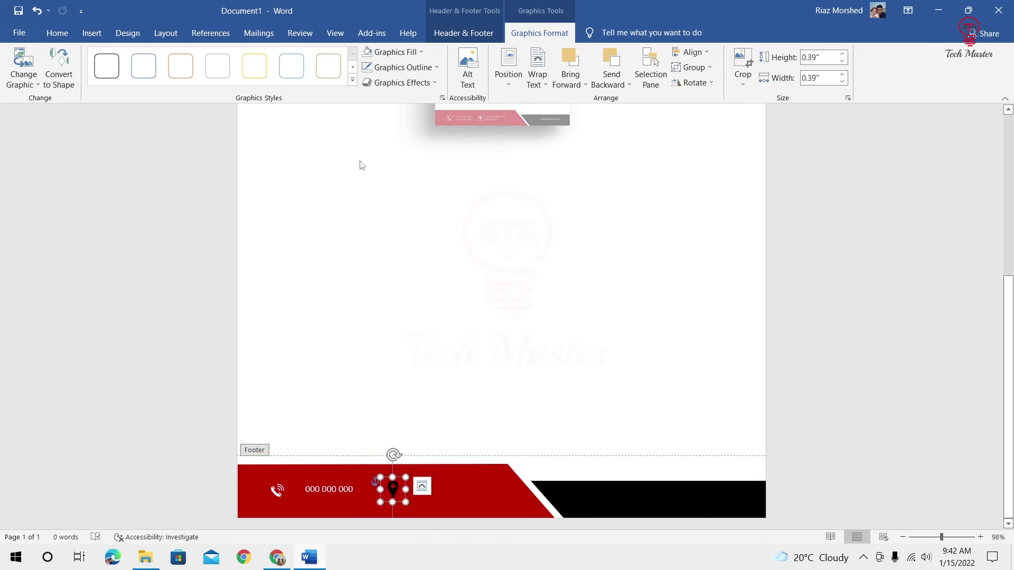
{"action": "left_click", "coordinate": [422, 52]}
Step: Colour the pin icon white and draw a text box beside it holding the placeholder street address
{"action": "left_click", "coordinate": [366, 82]}
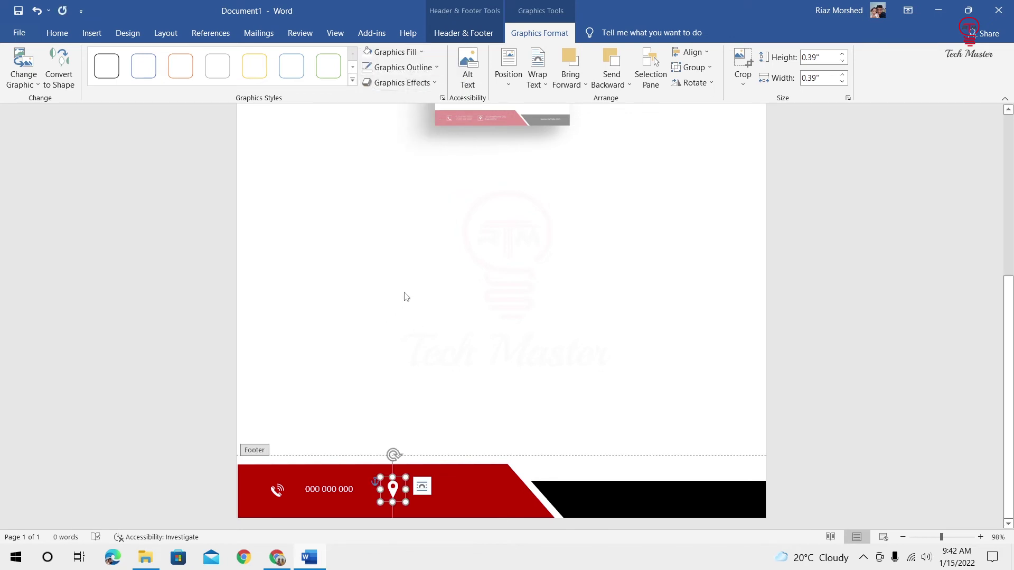
{"action": "left_click", "coordinate": [92, 34]}
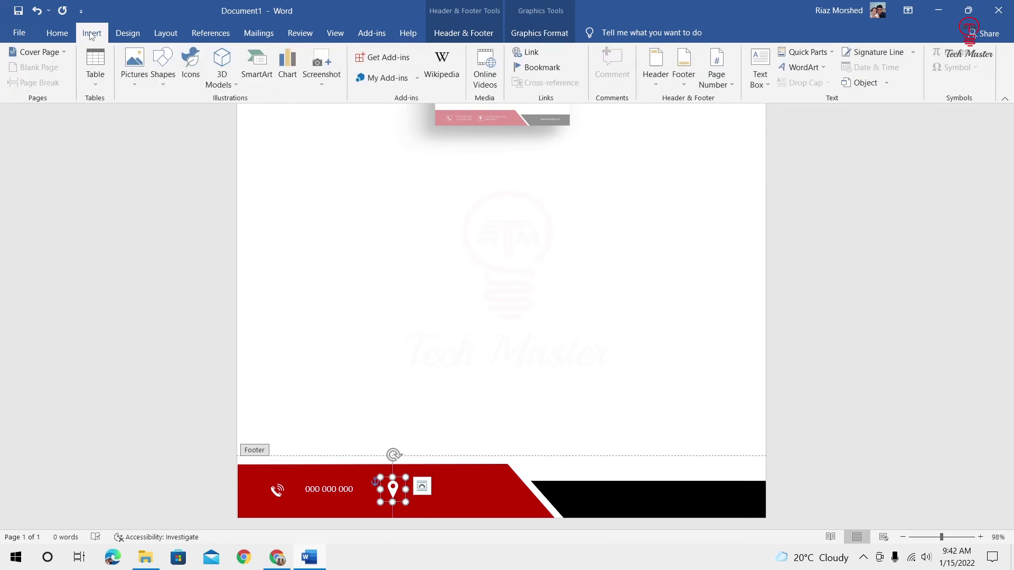
{"action": "left_click", "coordinate": [766, 85]}
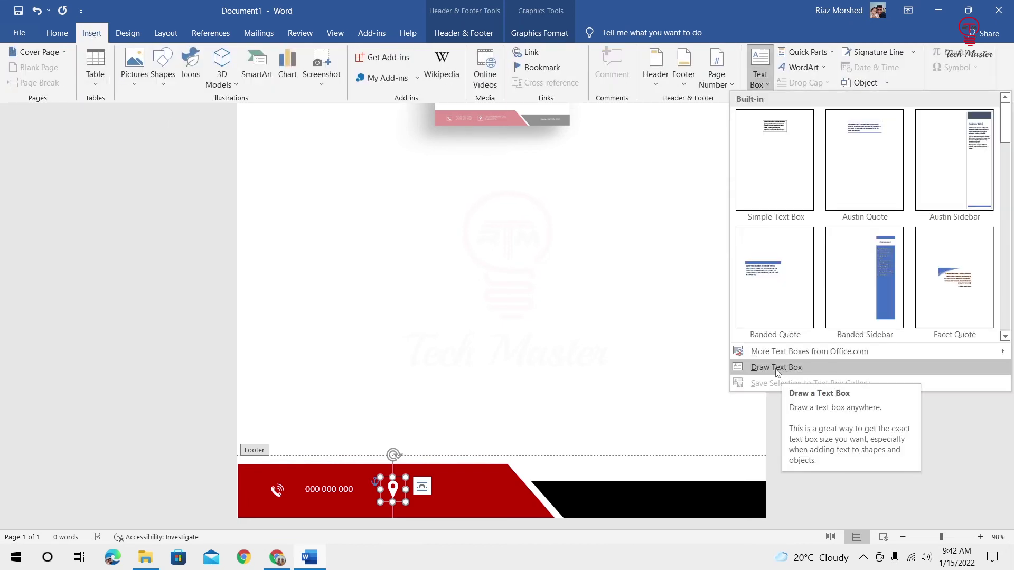
{"action": "left_click", "coordinate": [772, 368]}
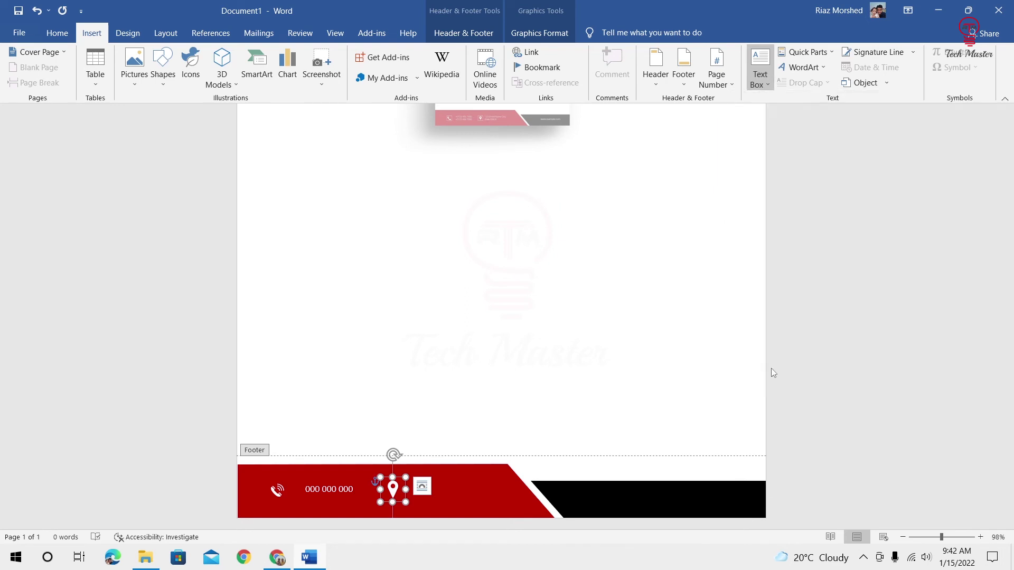
{"action": "left_click_drag", "start_coordinate": [415, 474], "coordinate": [508, 509]}
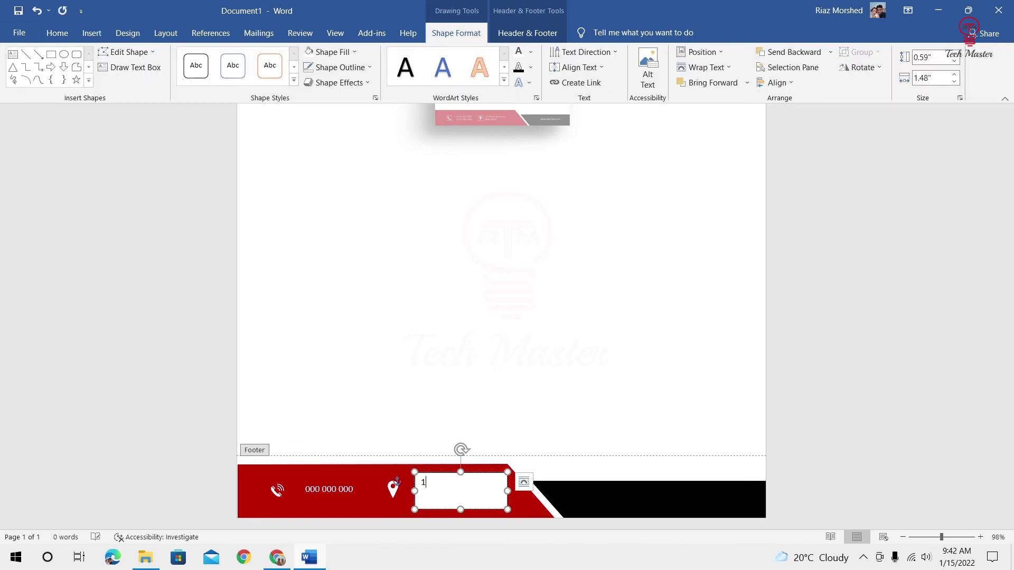
{"action": "type", "text": "155 No Journalist R/A"}
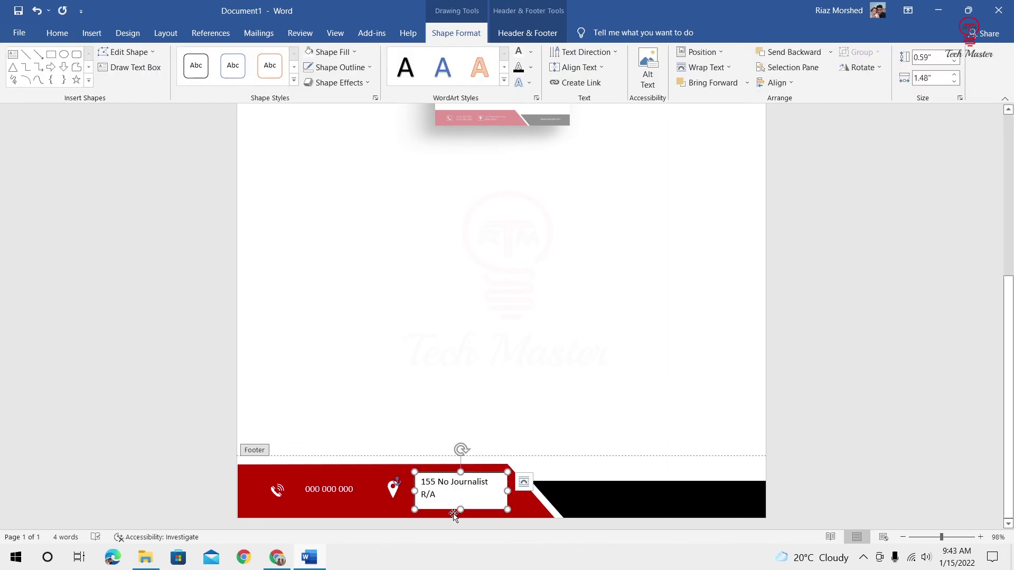
{"action": "left_click_drag", "start_coordinate": [459, 510], "coordinate": [458, 506]}
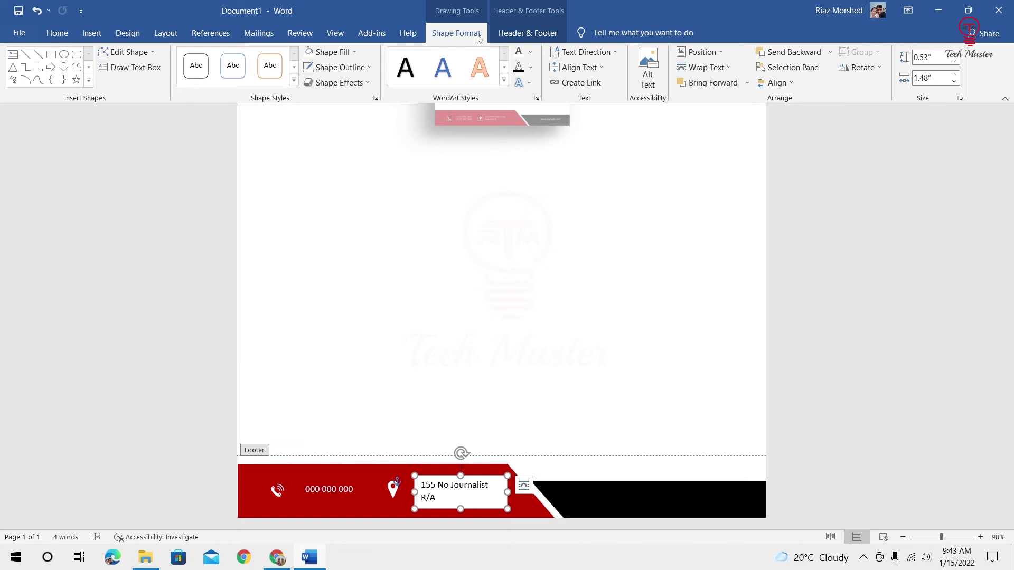
Step: Give the address box no fill and no outline, and make the address text white
{"action": "left_click", "coordinate": [353, 51]}
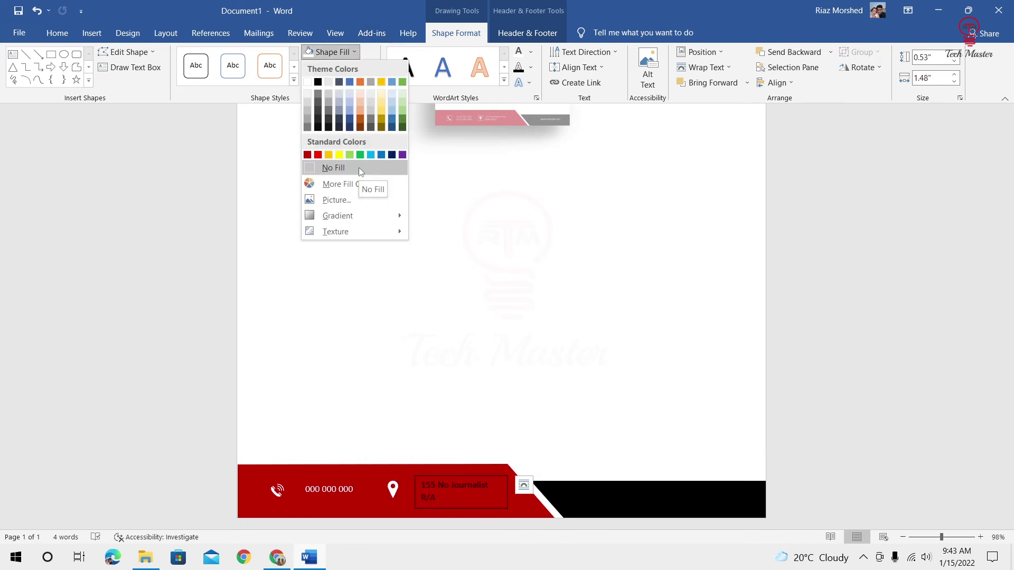
{"action": "left_click", "coordinate": [352, 167]}
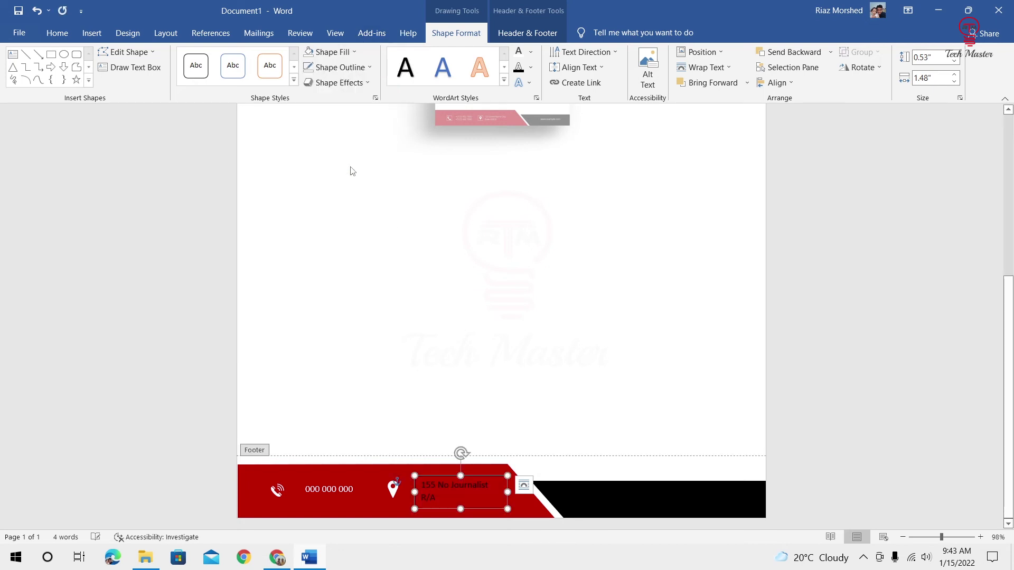
{"action": "left_click", "coordinate": [369, 68]}
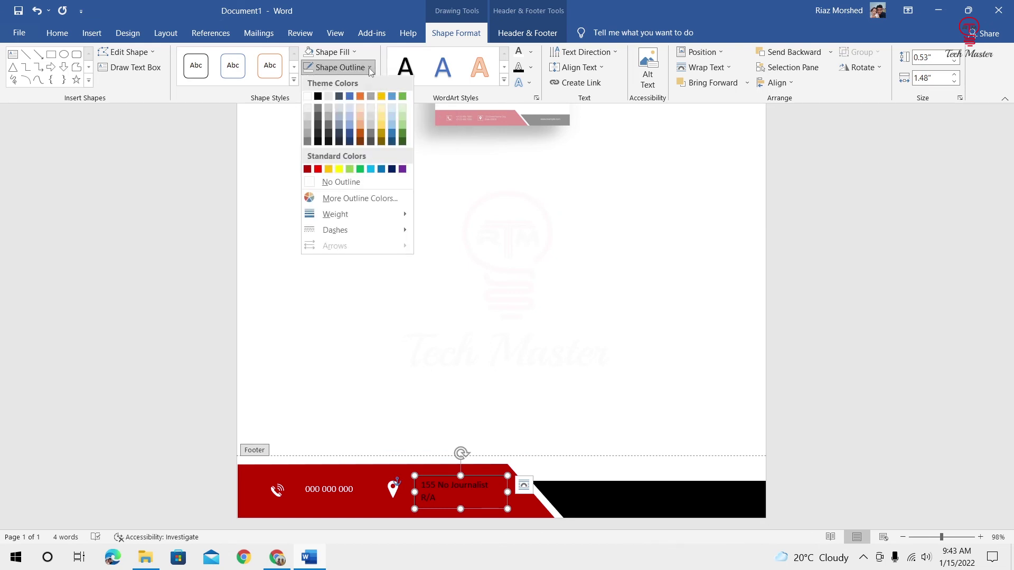
{"action": "left_click", "coordinate": [352, 185]}
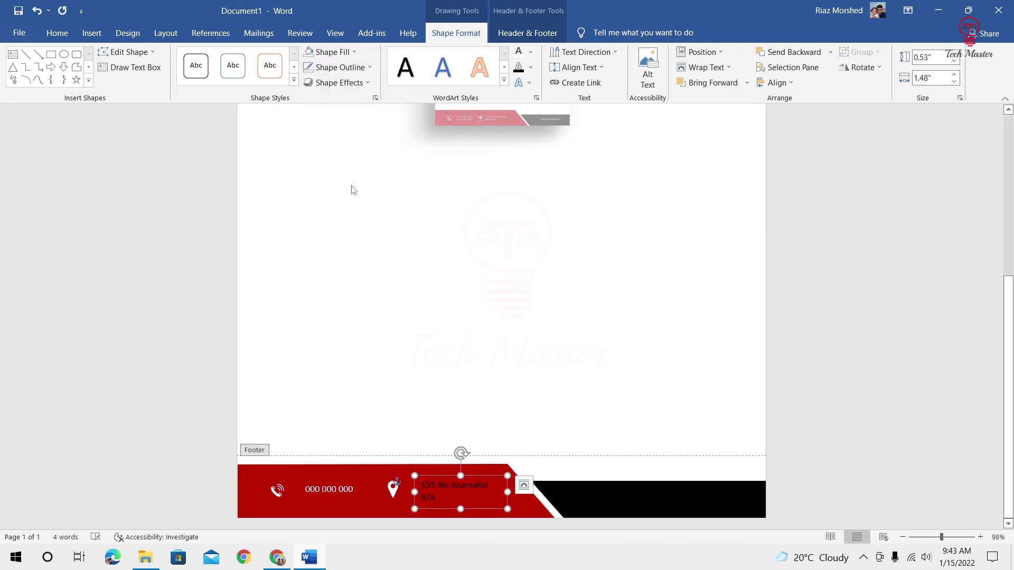
{"action": "left_click", "coordinate": [531, 52]}
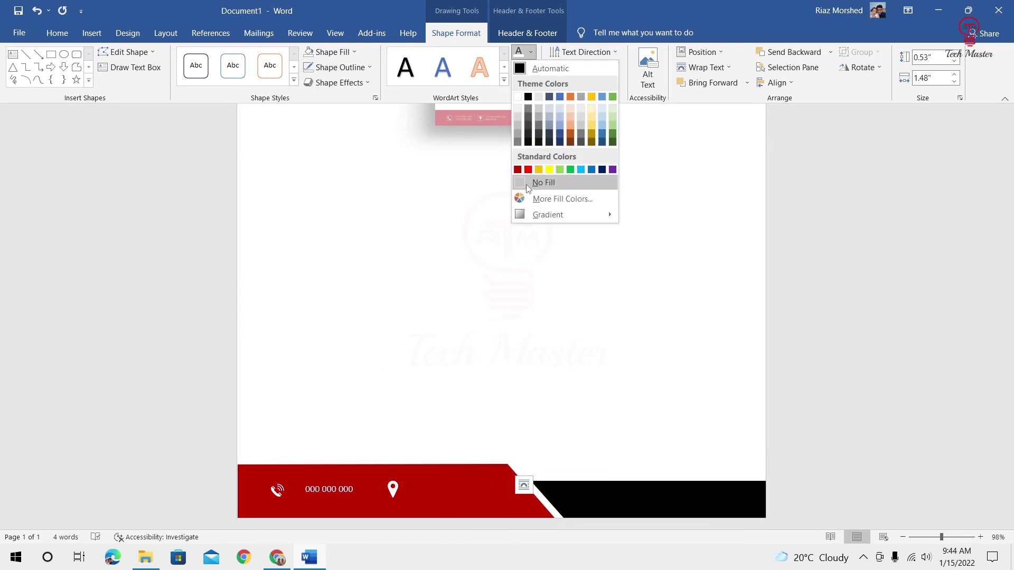
{"action": "left_click", "coordinate": [518, 97]}
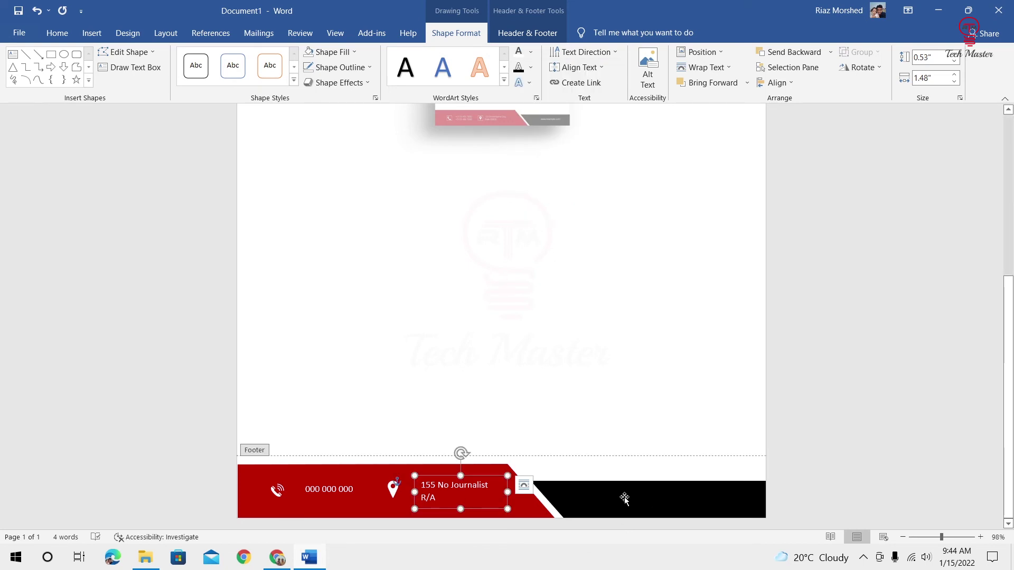
{"action": "left_click", "coordinate": [646, 504]}
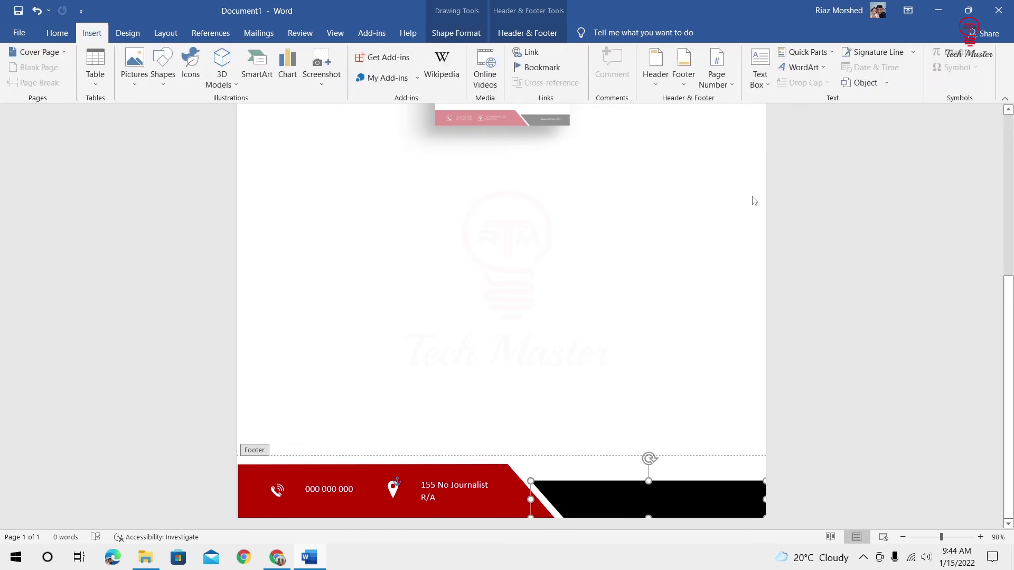
{"action": "left_click", "coordinate": [770, 87]}
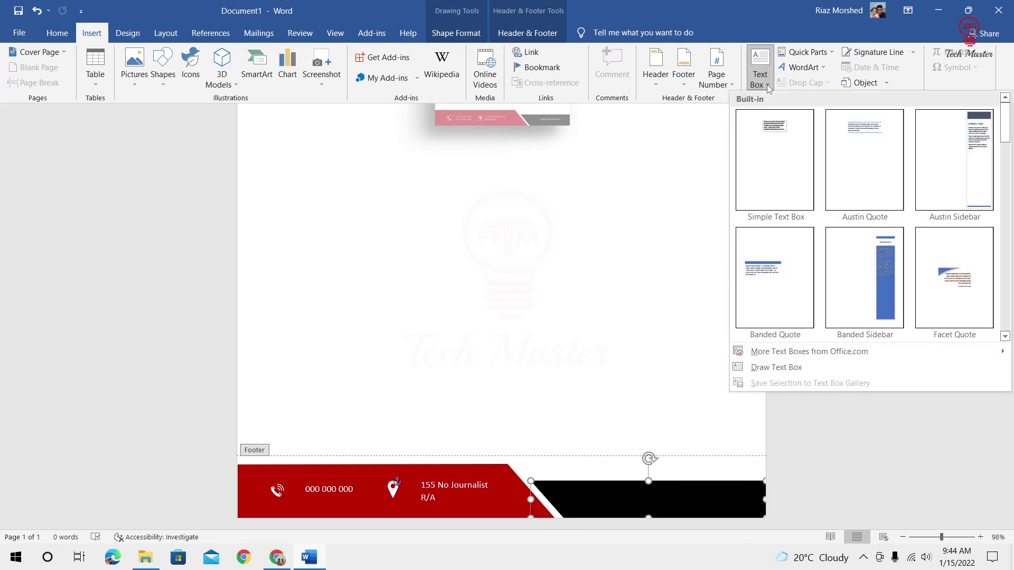
{"action": "left_click", "coordinate": [776, 367]}
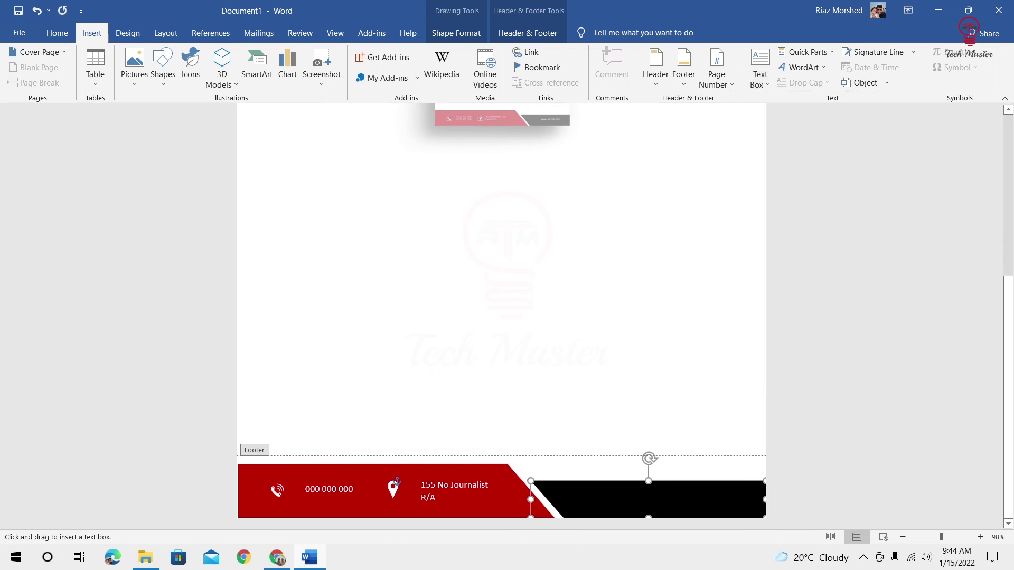
{"action": "key", "text": "Escape"}
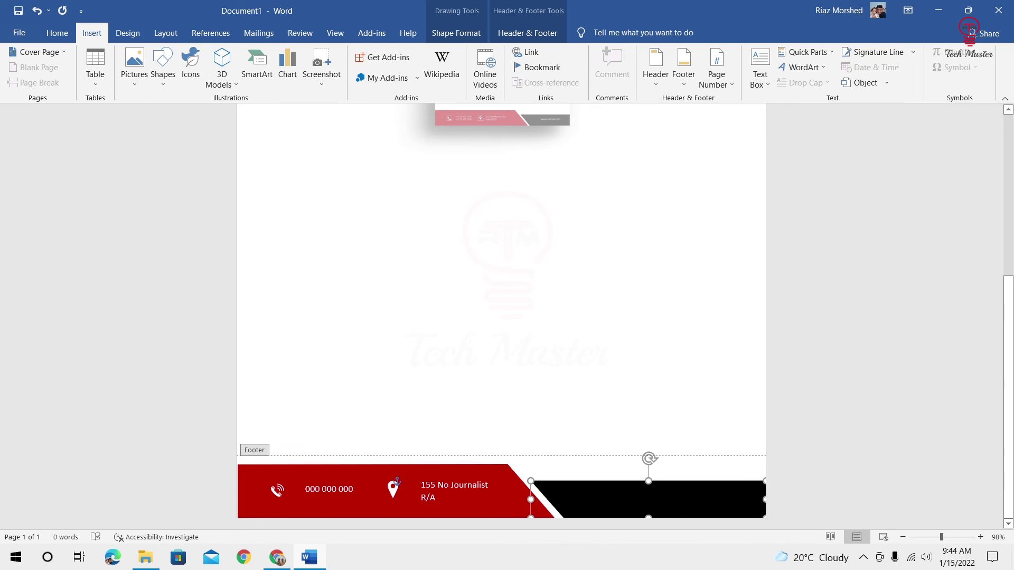
{"action": "left_click_drag", "start_coordinate": [575, 493], "coordinate": [738, 510]}
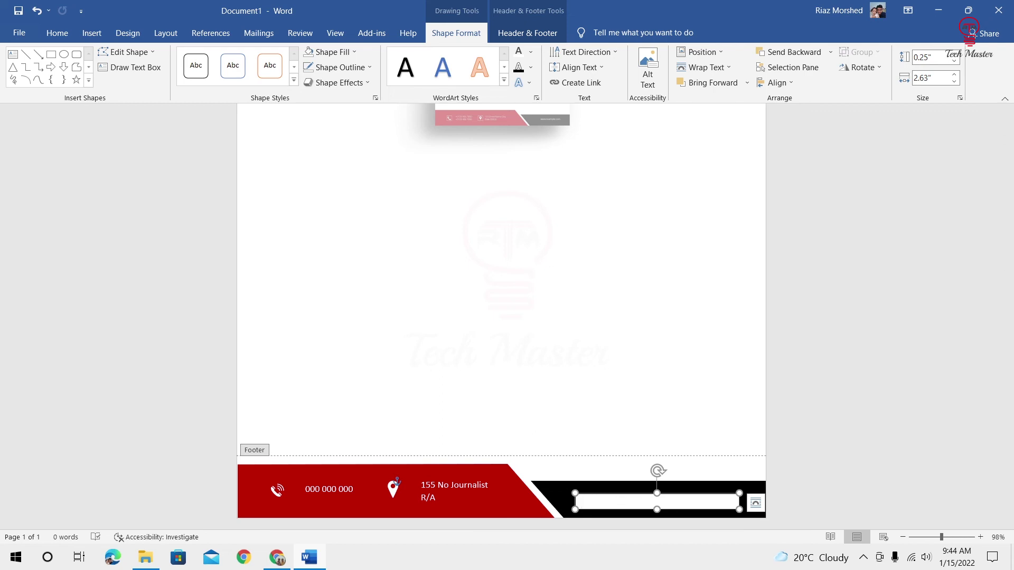
{"action": "type", "text": "www."}
{"action": "type", "text": "riaz"}
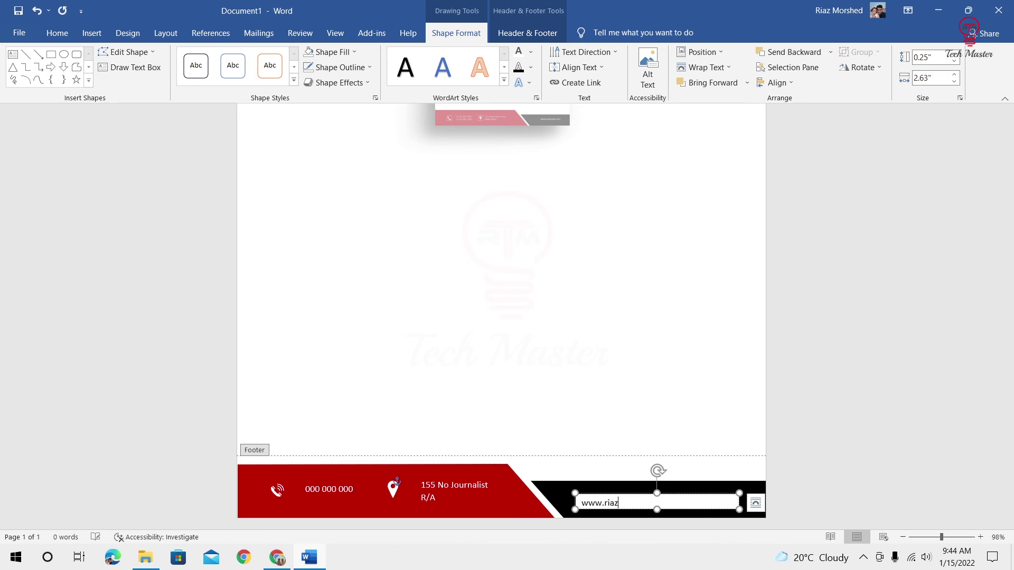
{"action": "type", "text": "tech"}
{"action": "type", "text": "master"}
{"action": "type", "text": ".com"}
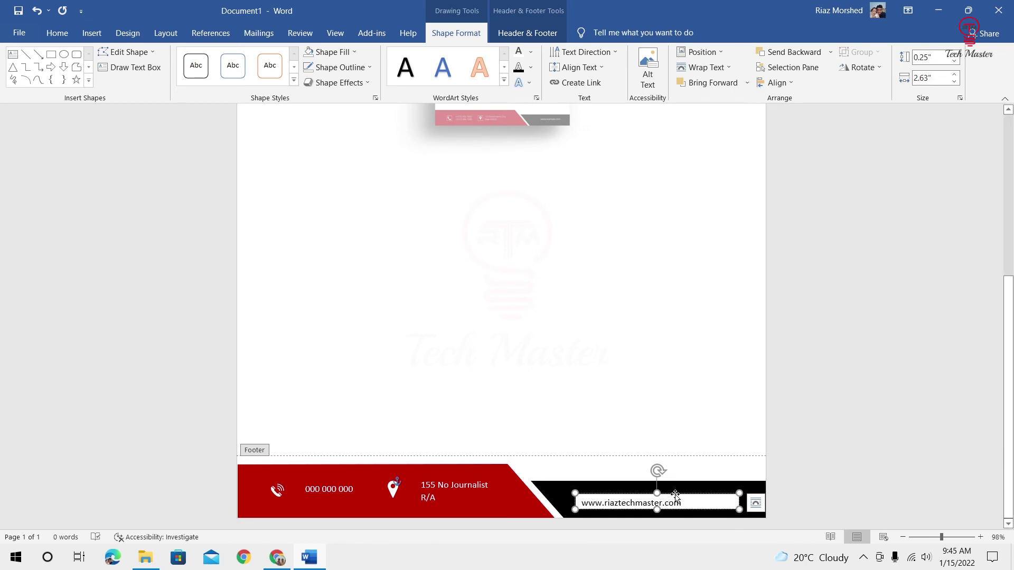
Step: Shift the website box right, remove its fill and border, and make the text white
{"action": "left_click_drag", "start_coordinate": [675, 494], "coordinate": [694, 492]}
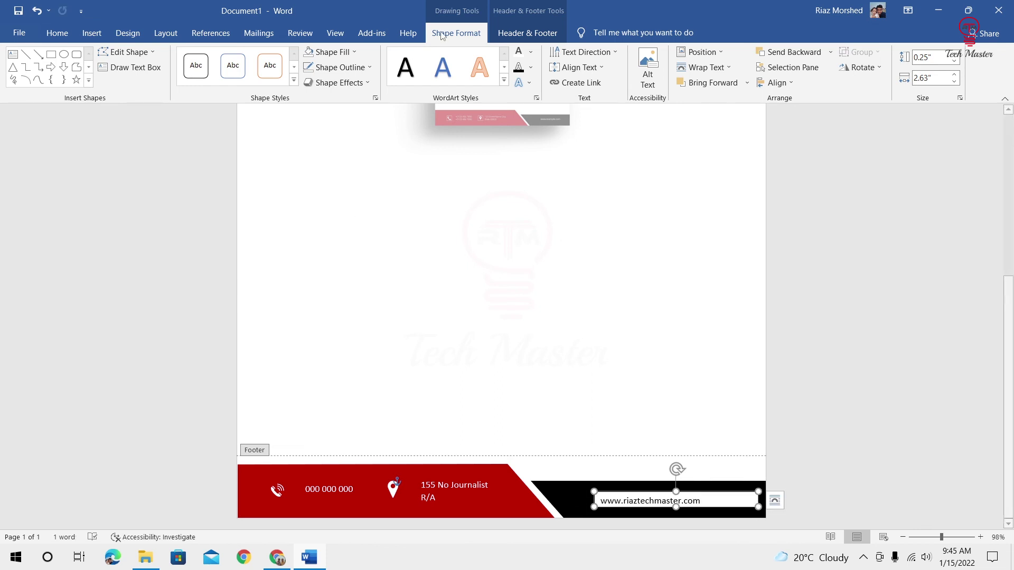
{"action": "left_click", "coordinate": [353, 52]}
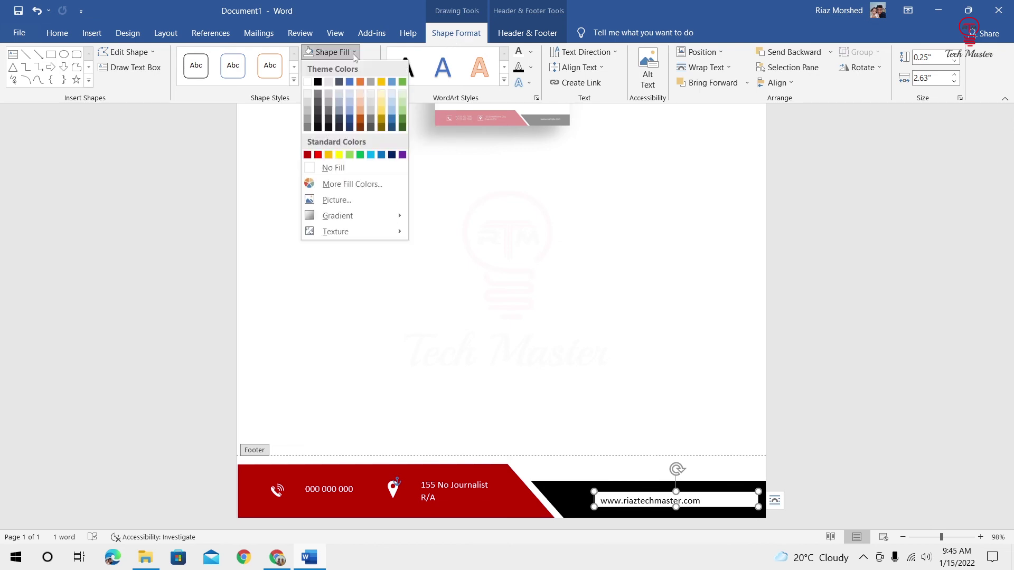
{"action": "left_click", "coordinate": [347, 167]}
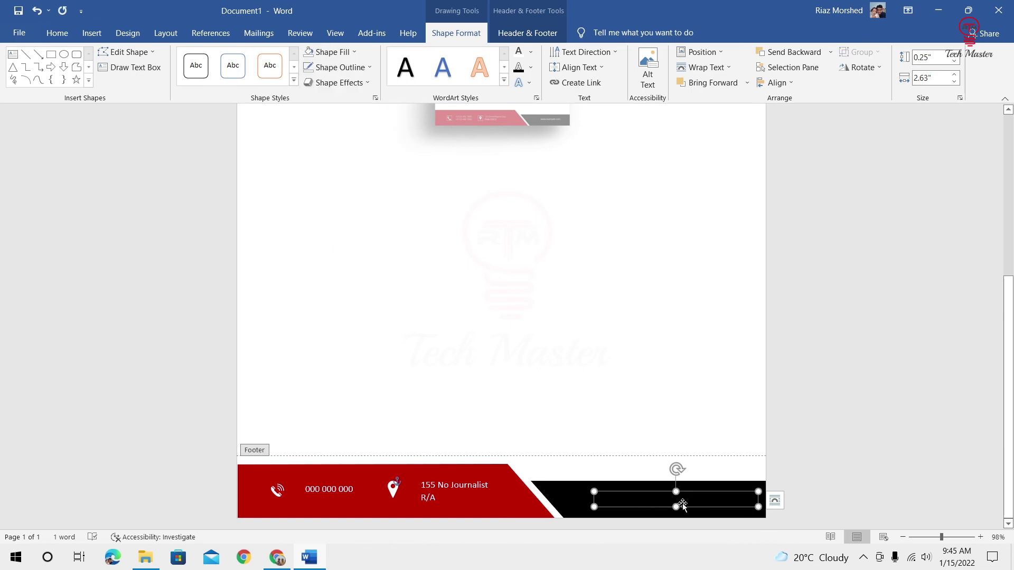
{"action": "left_click", "coordinate": [532, 53]}
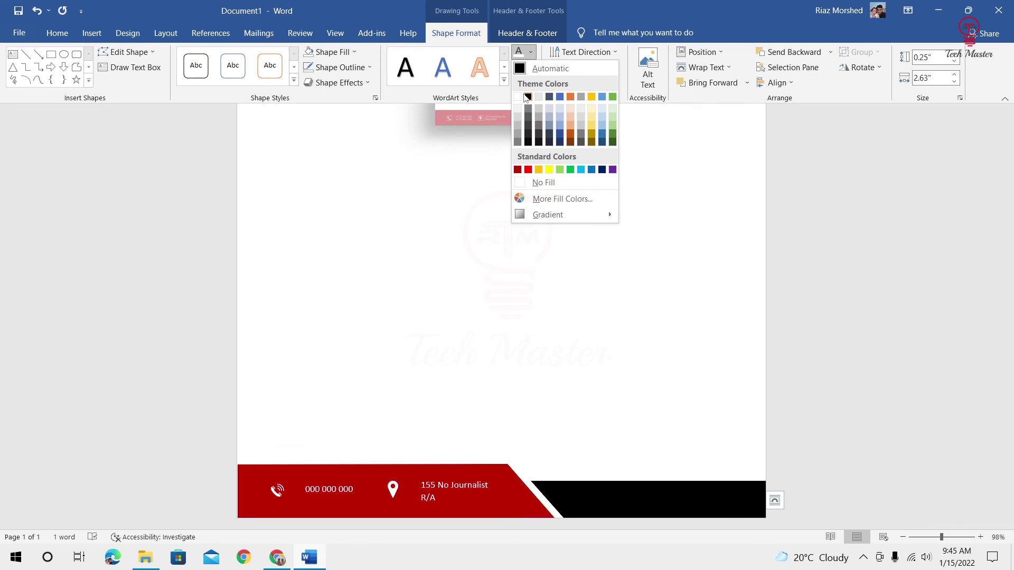
{"action": "left_click", "coordinate": [518, 97]}
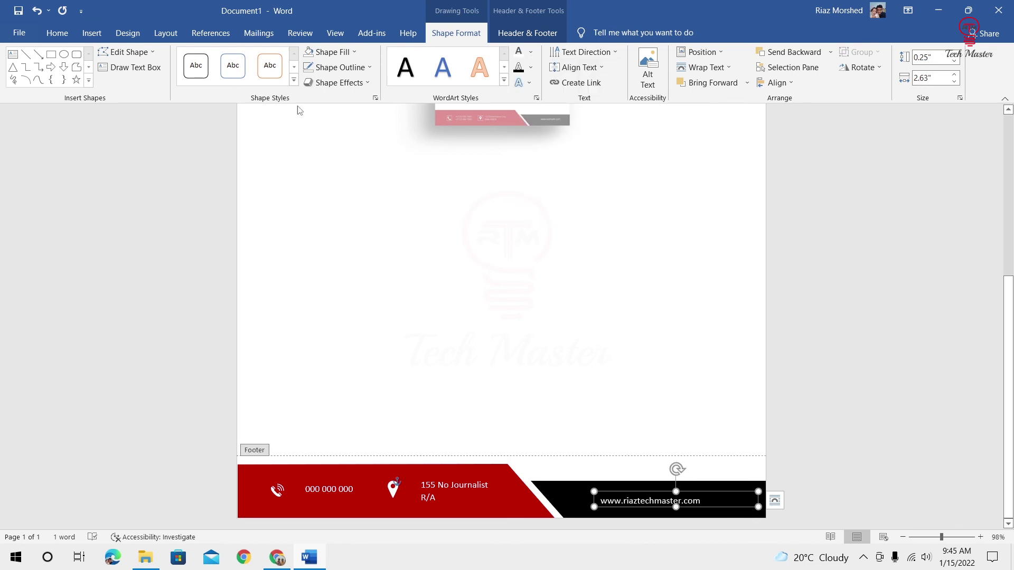
{"action": "left_click", "coordinate": [371, 68]}
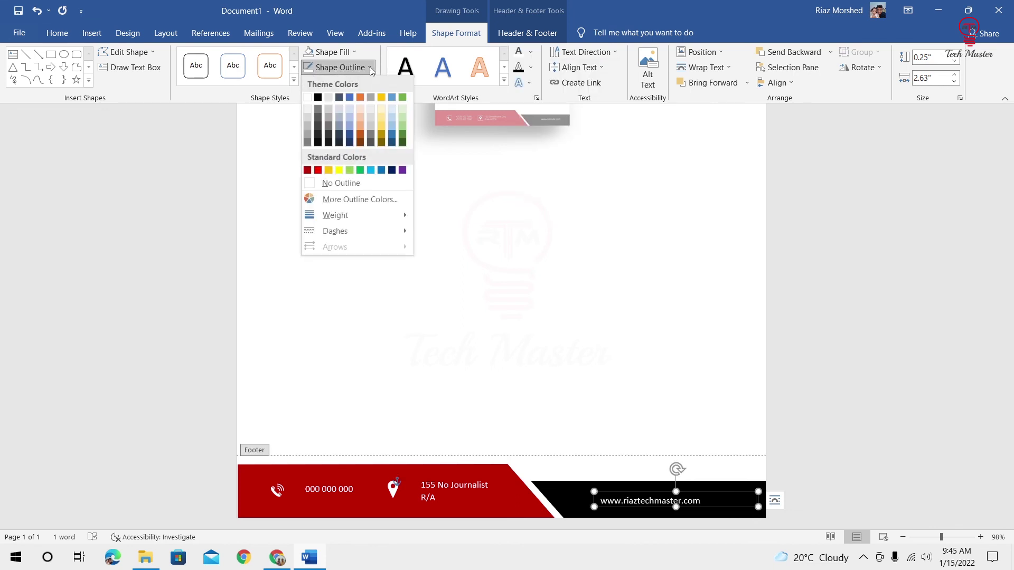
{"action": "left_click", "coordinate": [361, 184]}
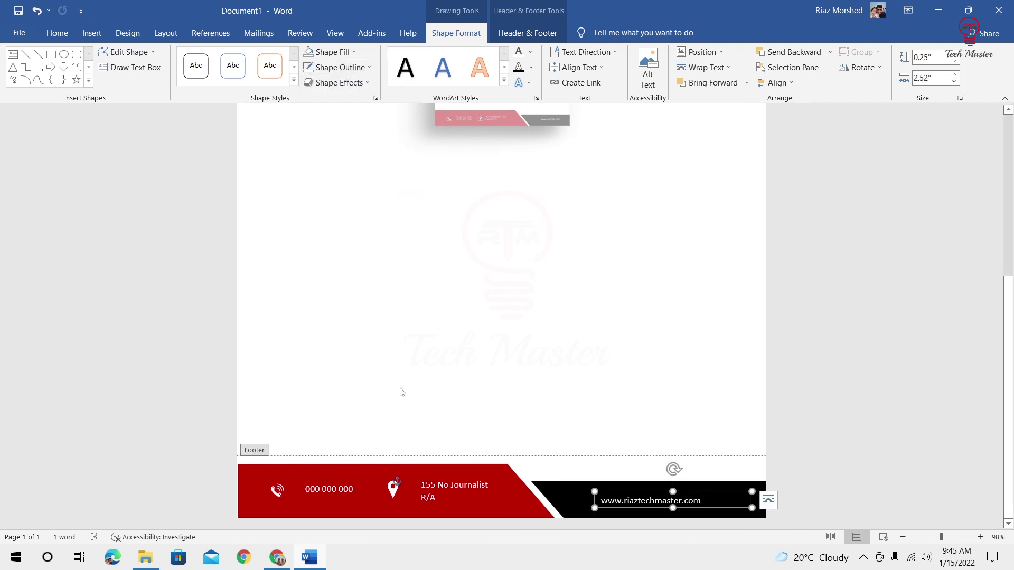
{"action": "scroll", "coordinate": [400, 388], "scroll_direction": "up", "scroll_amount": 2}
{"action": "scroll", "coordinate": [403, 391], "scroll_direction": "up", "scroll_amount": 3}
{"action": "scroll", "coordinate": [697, 406], "scroll_direction": "down", "scroll_amount": 3}
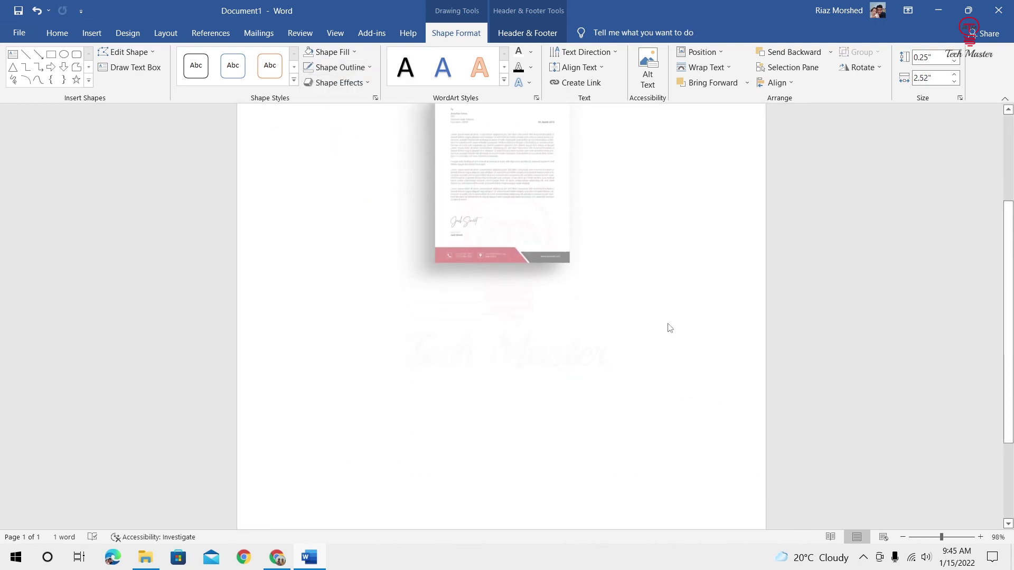
Step: Exit the footer, delete the sample letterhead picture, and switch to One Page view
{"action": "left_click", "coordinate": [668, 323]}
{"action": "double_click", "coordinate": [668, 323]}
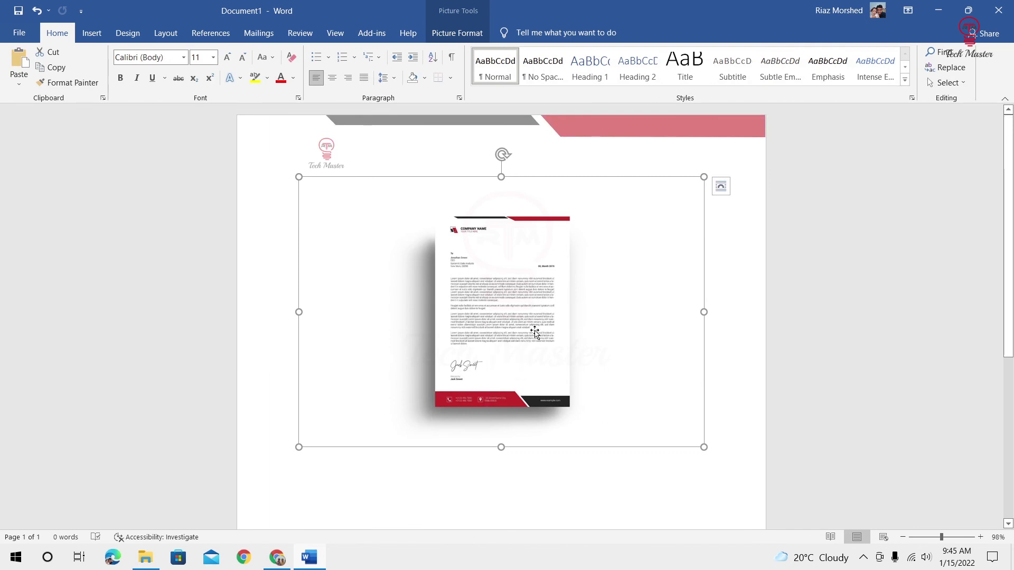
{"action": "key", "text": "Delete"}
{"action": "key", "text": "alt+w"}
{"action": "key", "text": "1"}
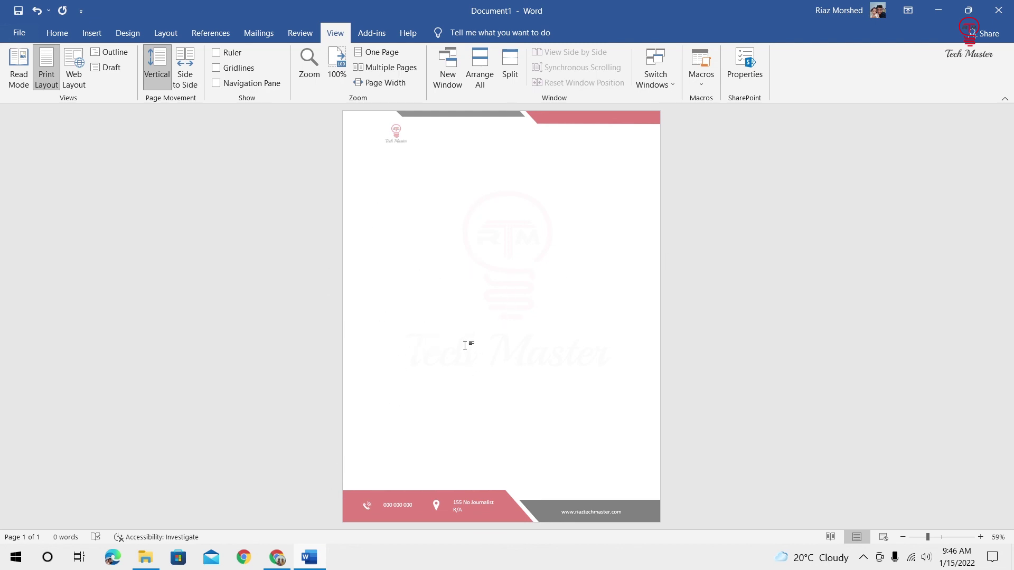
Step: Copy the sample letter text from the To line to the signature line in the Google Docs tab
{"action": "left_click", "coordinate": [311, 565]}
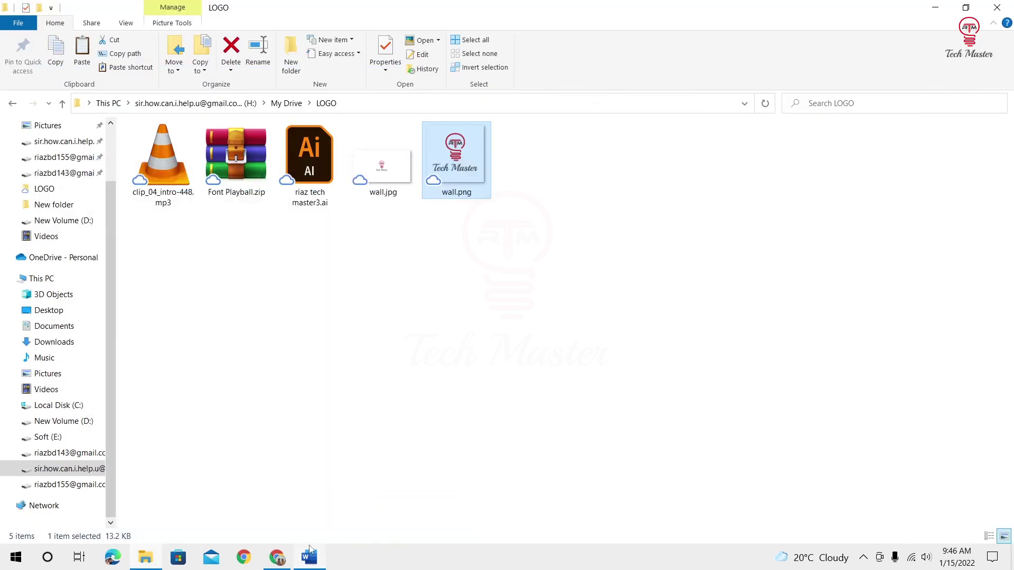
{"action": "left_click", "coordinate": [277, 558]}
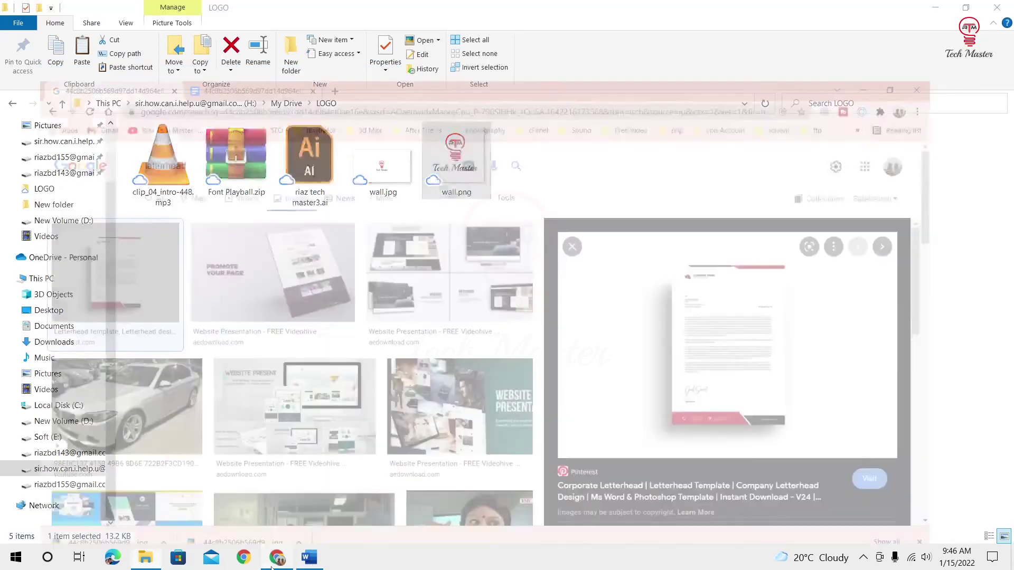
{"action": "left_click", "coordinate": [227, 11]}
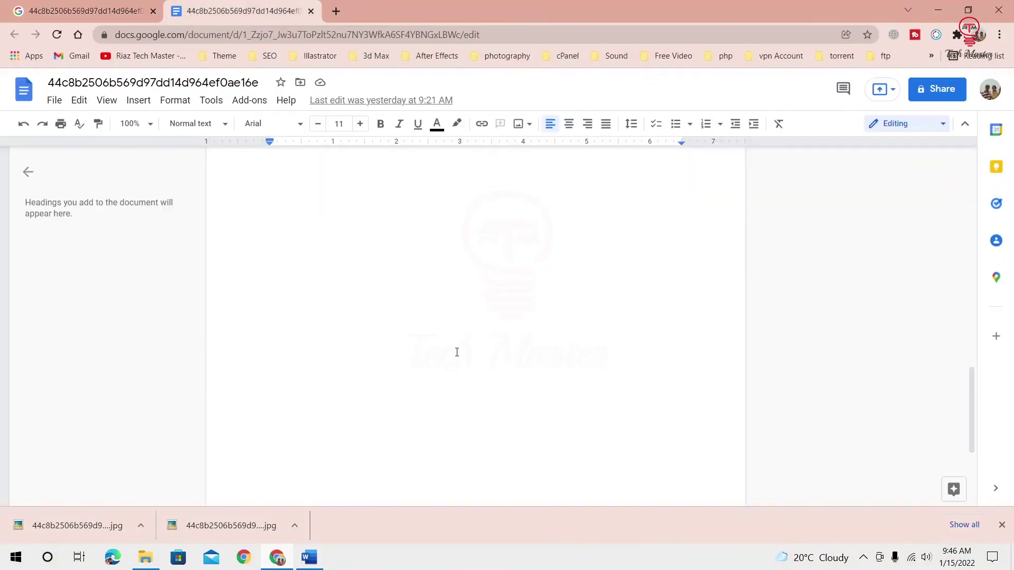
{"action": "scroll", "coordinate": [457, 352], "scroll_direction": "up", "scroll_amount": 3}
{"action": "scroll", "coordinate": [457, 352], "scroll_direction": "up", "scroll_amount": 5}
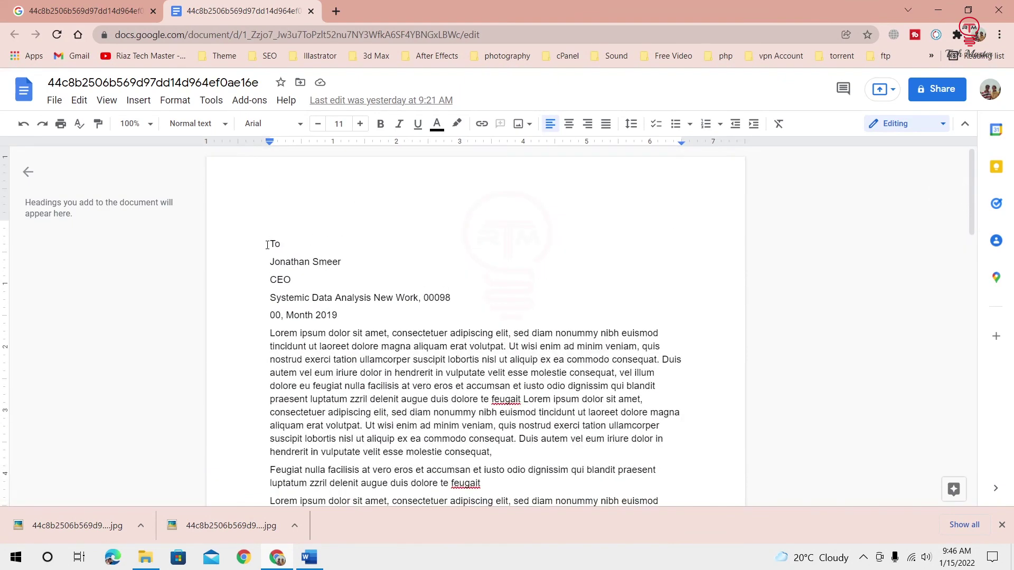
{"action": "mouse_move", "coordinate": [271, 241]}
{"action": "left_mouse_down"}
{"action": "mouse_move", "coordinate": [460, 375]}
{"action": "mouse_move", "coordinate": [431, 299]}
{"action": "left_mouse_up"}
{"action": "scroll", "coordinate": [460, 375], "scroll_direction": "down", "scroll_amount": 8}
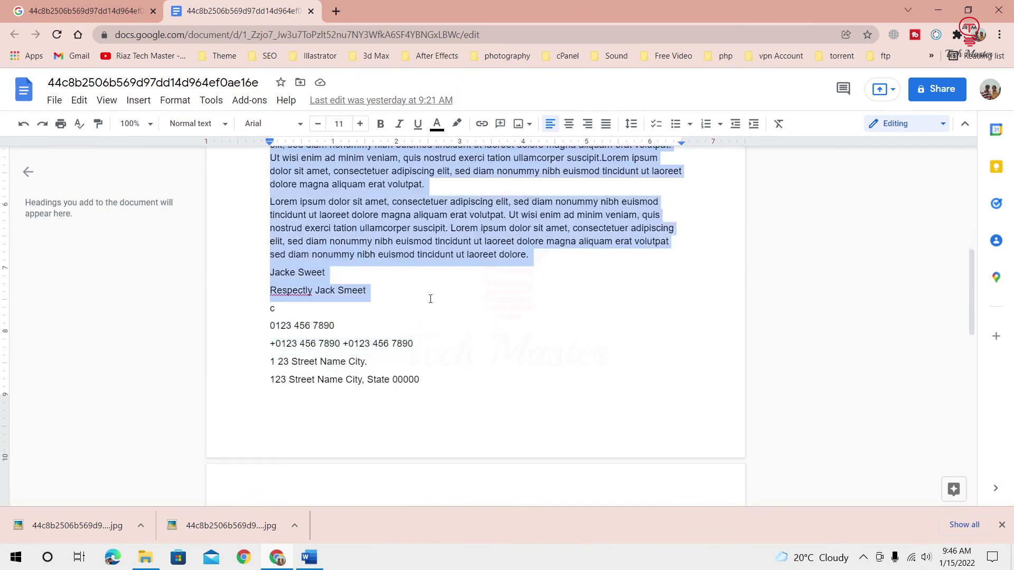
{"action": "right_click", "coordinate": [378, 294]}
{"action": "left_click", "coordinate": [444, 186]}
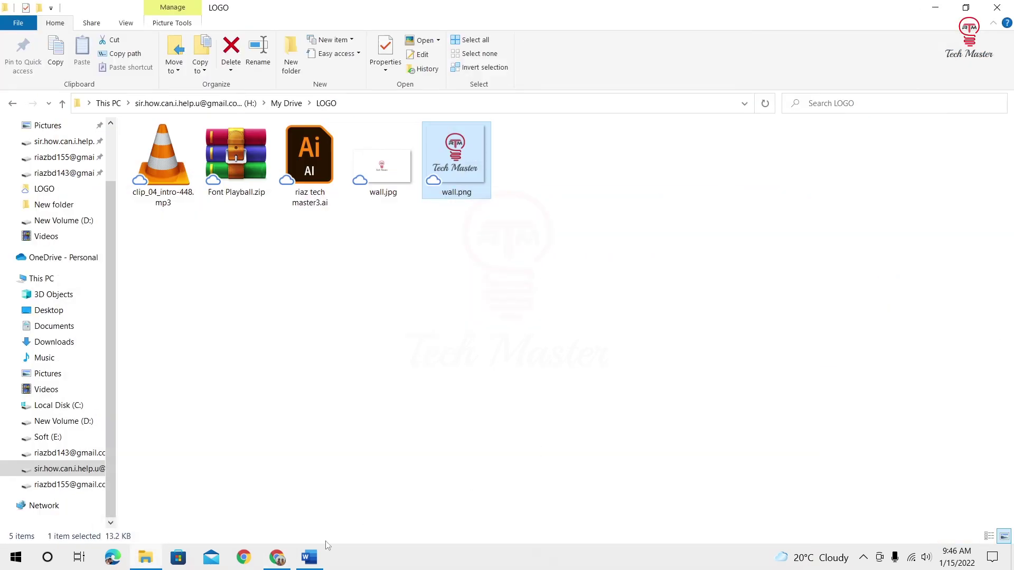
Step: Paste the copied sample letter at the top of the letterhead page body in Word
{"action": "left_click", "coordinate": [312, 556]}
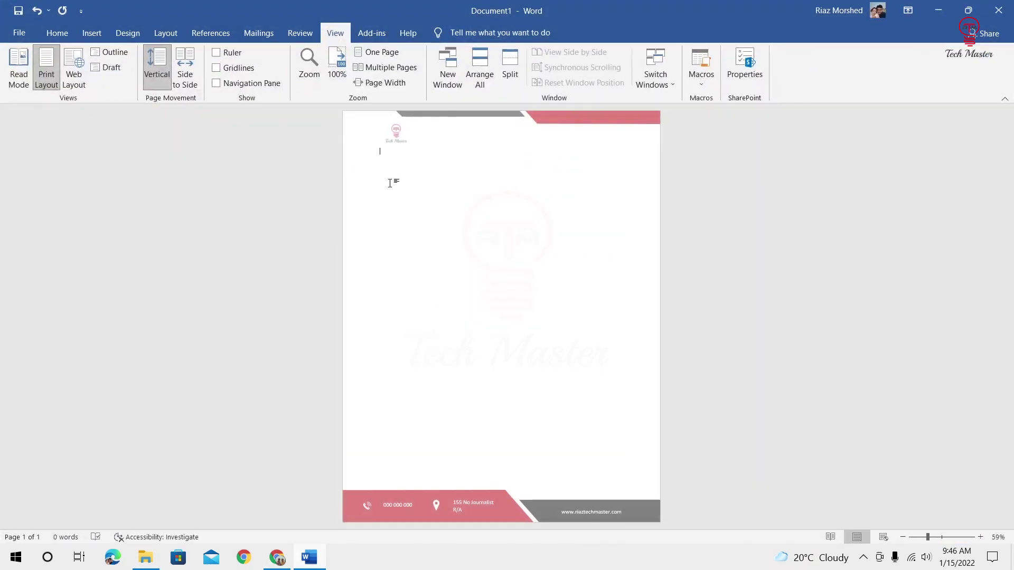
{"action": "right_click", "coordinate": [395, 169]}
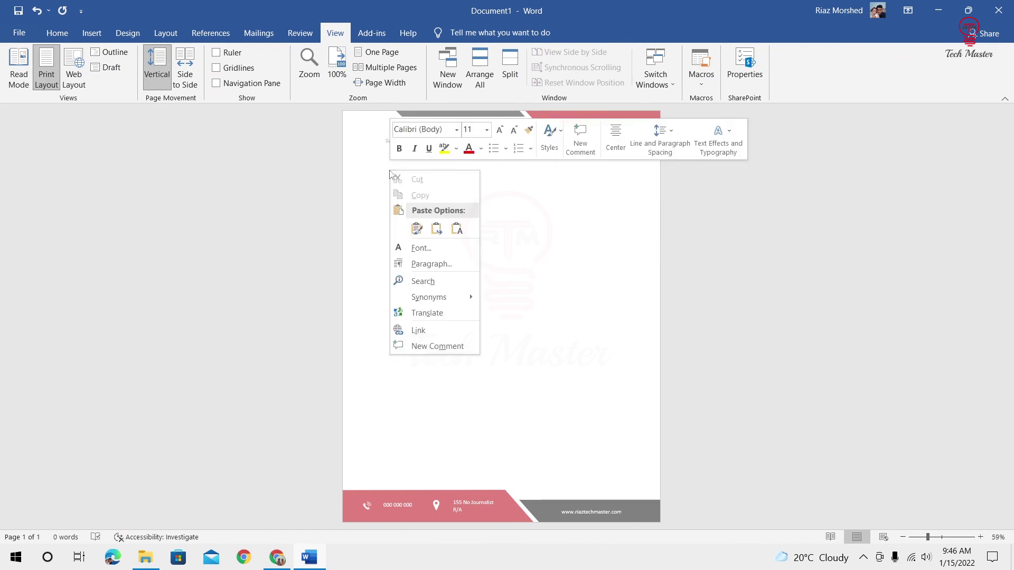
{"action": "left_click", "coordinate": [455, 230]}
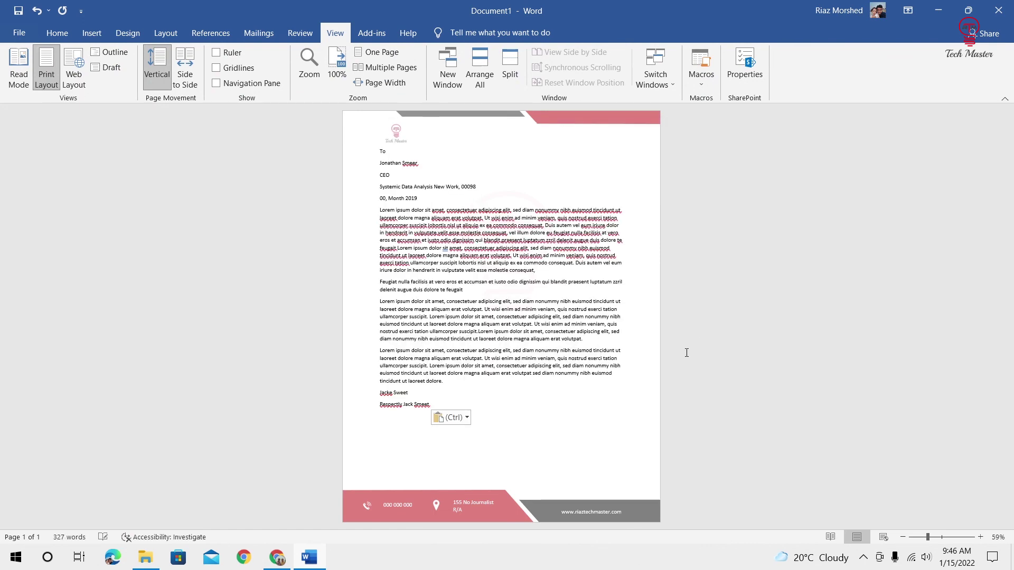